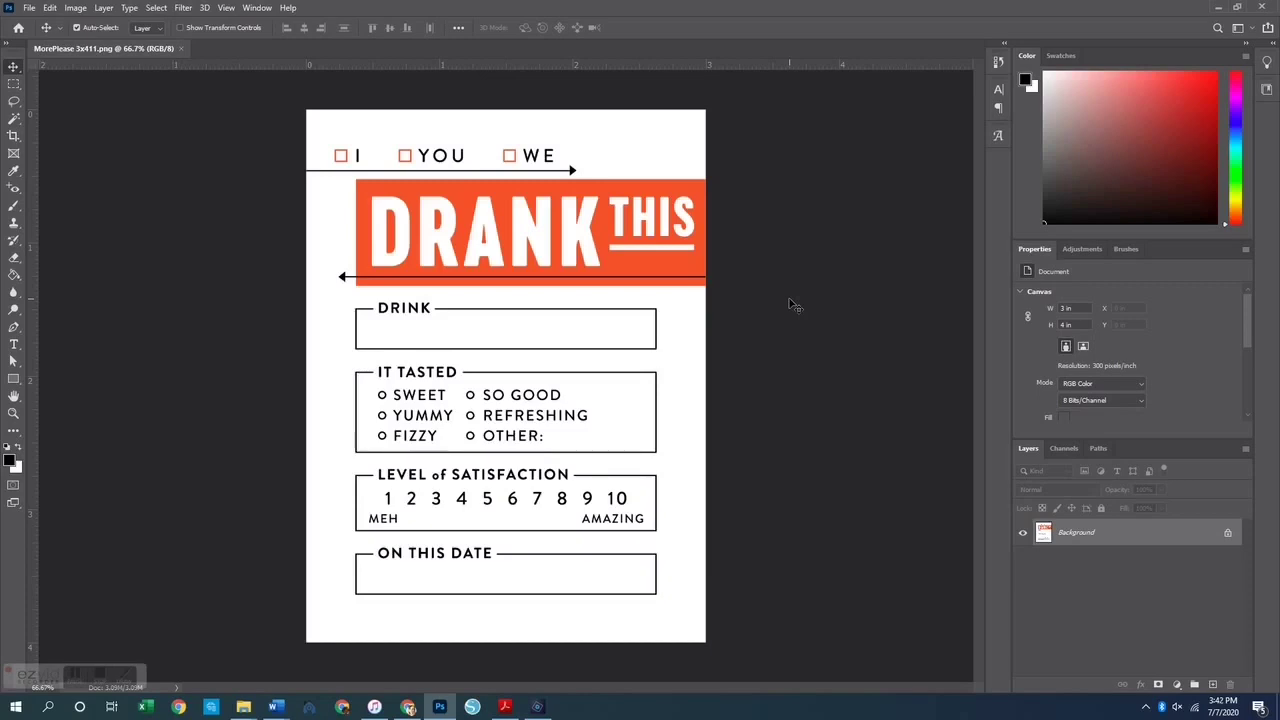
# - Create a new portrait document from the recent 4.25 x 8.25 in, 300 ppi preset
pyautogui.hotkey('ctrl', 'n')
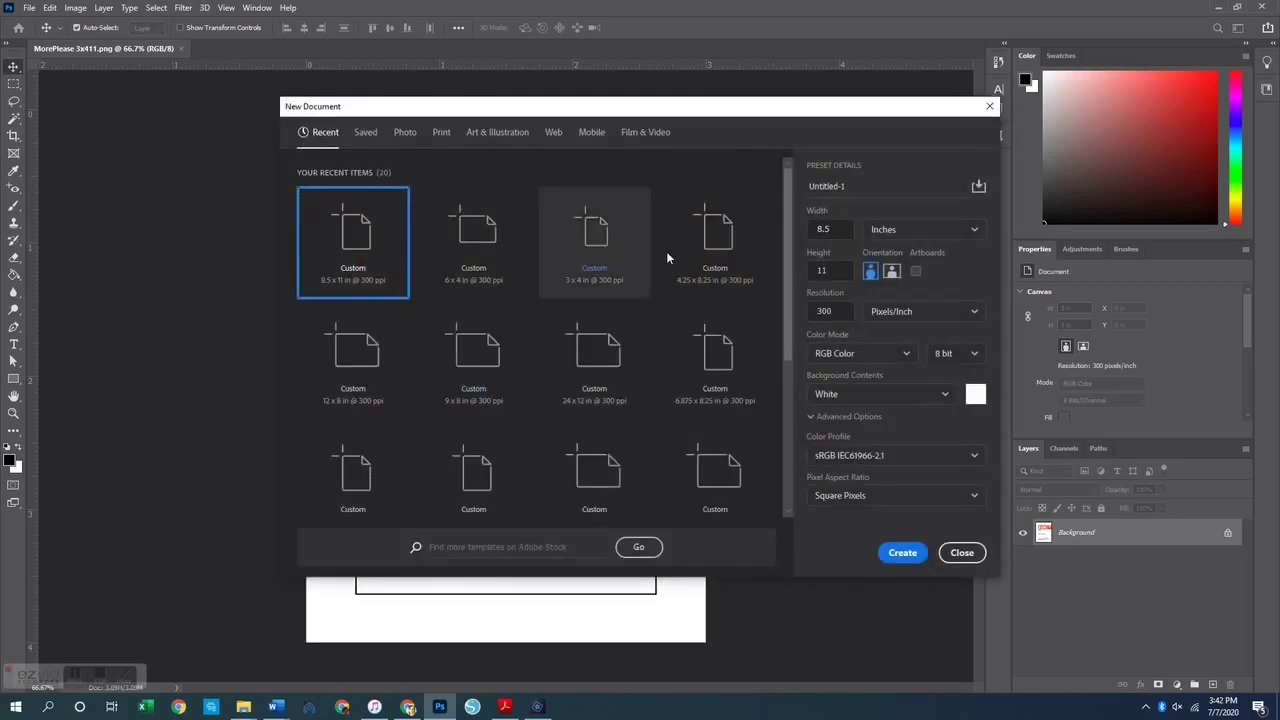
pyautogui.click(703, 257)
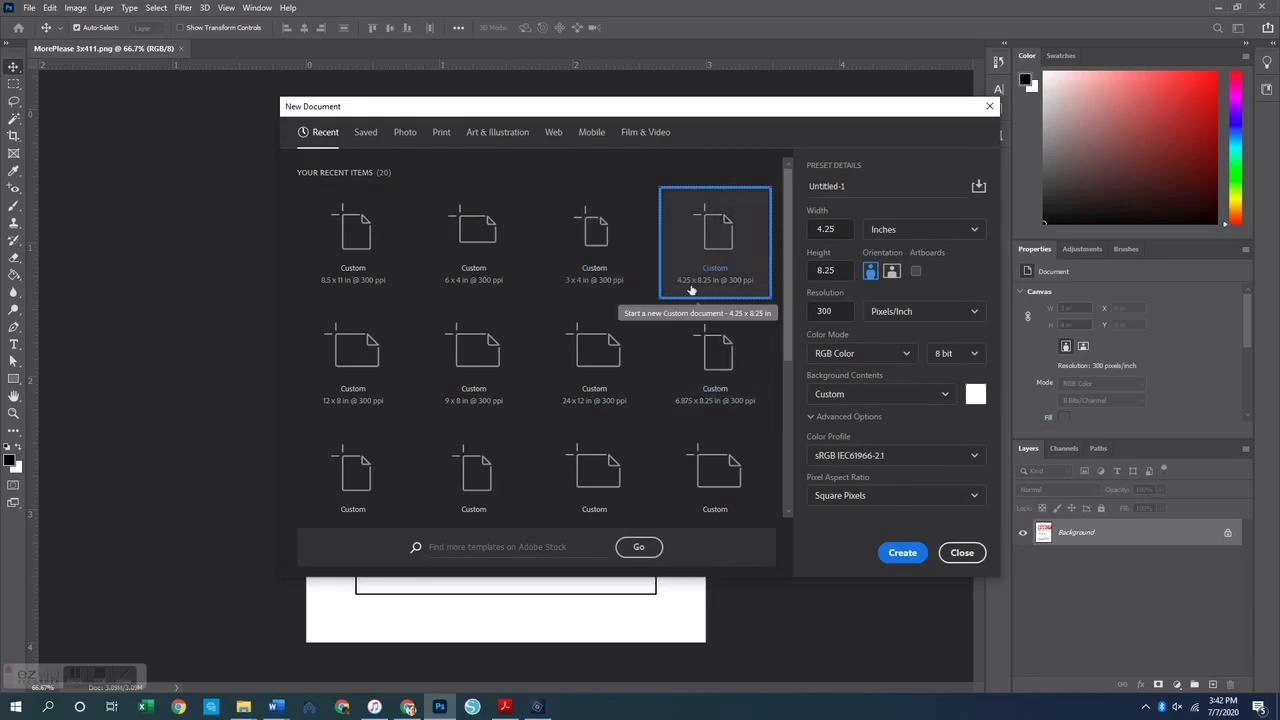
pyautogui.click(903, 555)
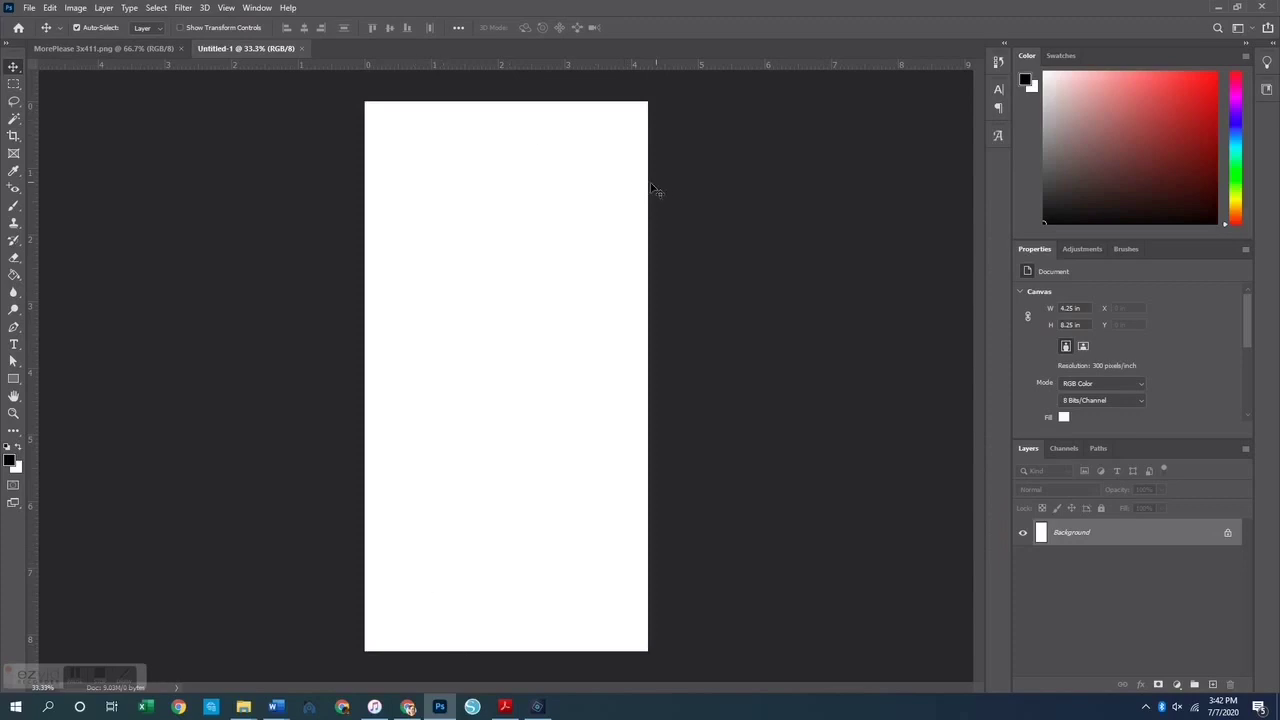
# - Copy the entire card from MorePlease 3x411.png and paste it into the new 4.25 x 8.25 in document
pyautogui.click(97, 48)
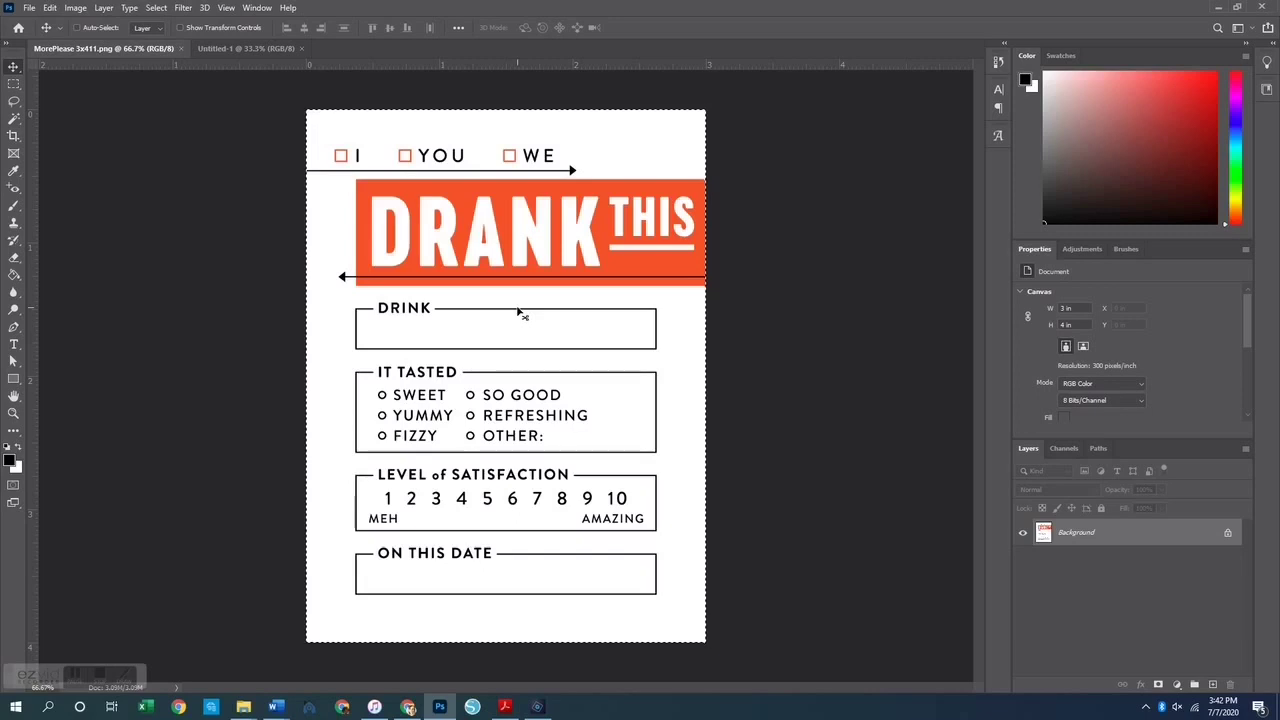
pyautogui.click(240, 47)
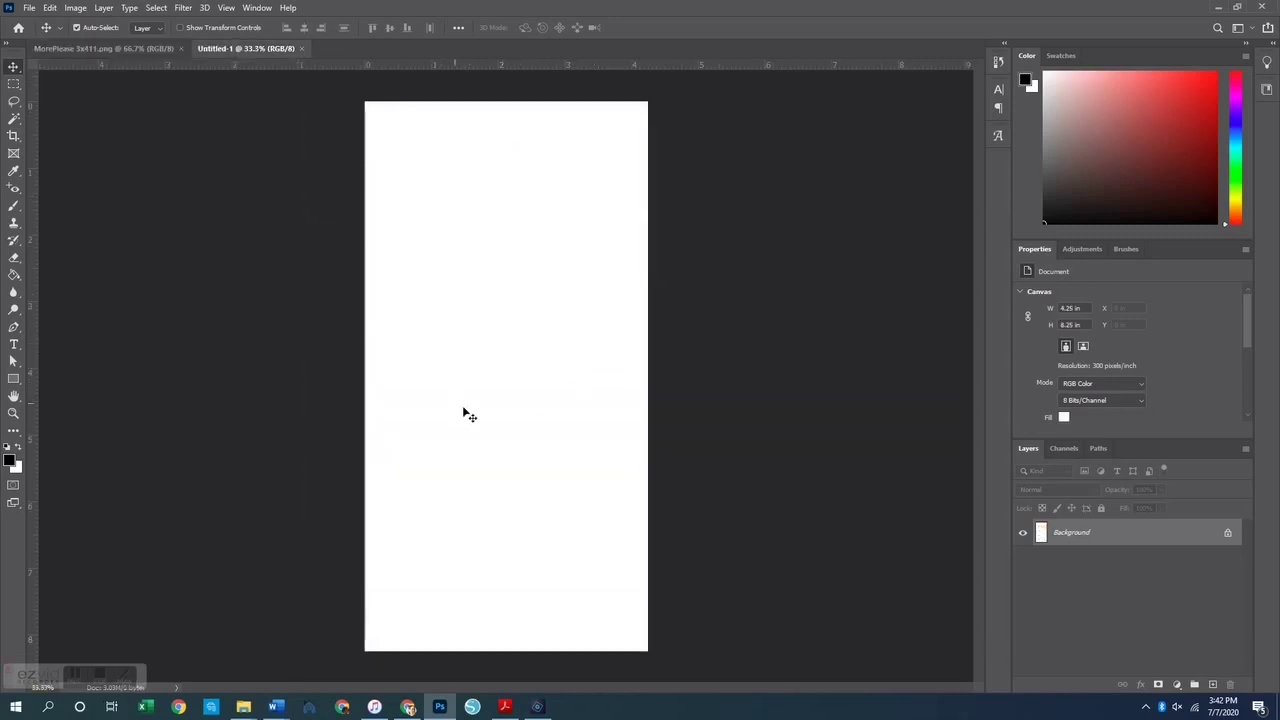
pyautogui.hotkey('ctrl', 'v')
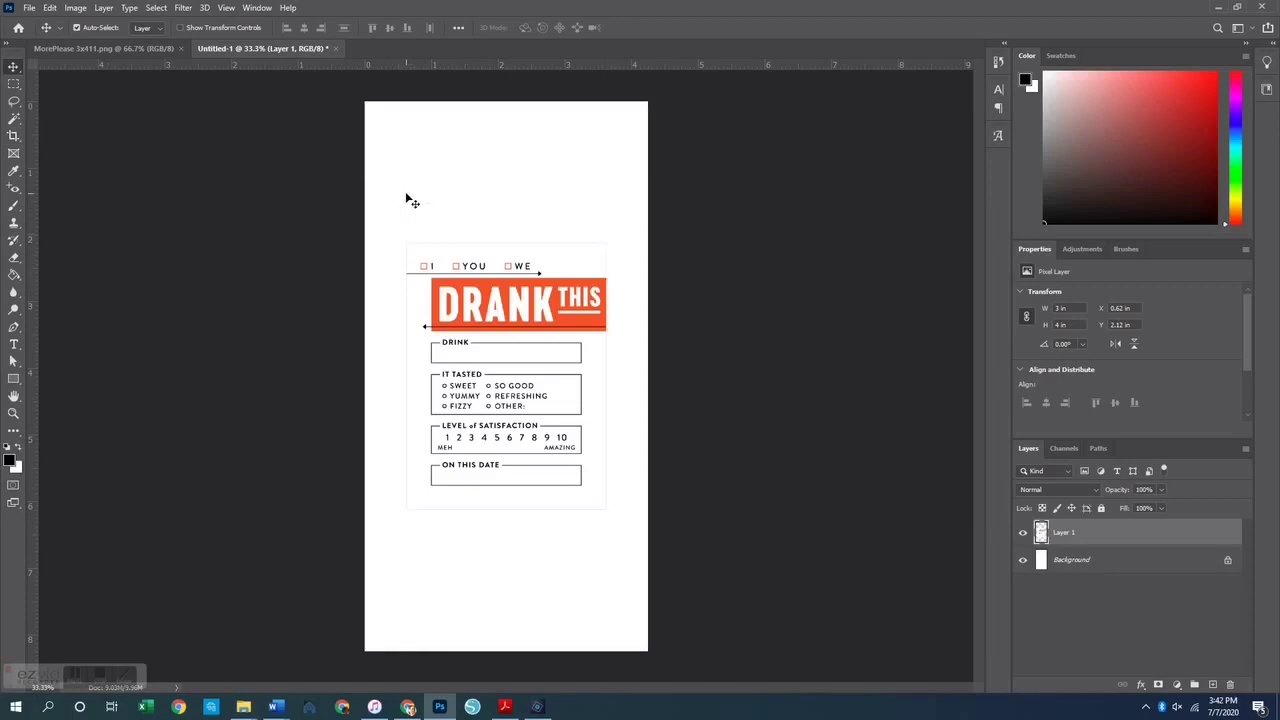
# - Erase the thin grey outline around all sides of the pasted card with the Eraser
pyautogui.click(13, 413)
pyautogui.moveTo(485, 358); pyautogui.dragTo(542, 346)
pyautogui.click(542, 346)
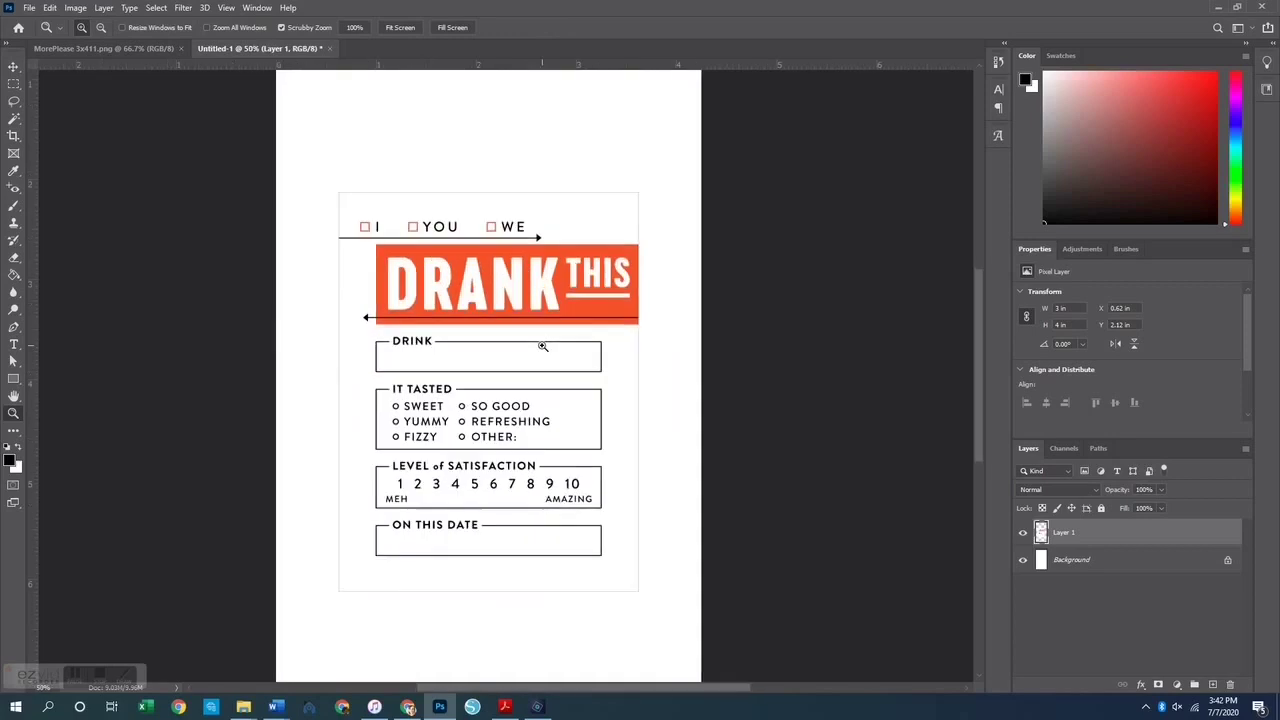
pyautogui.click(537, 343)
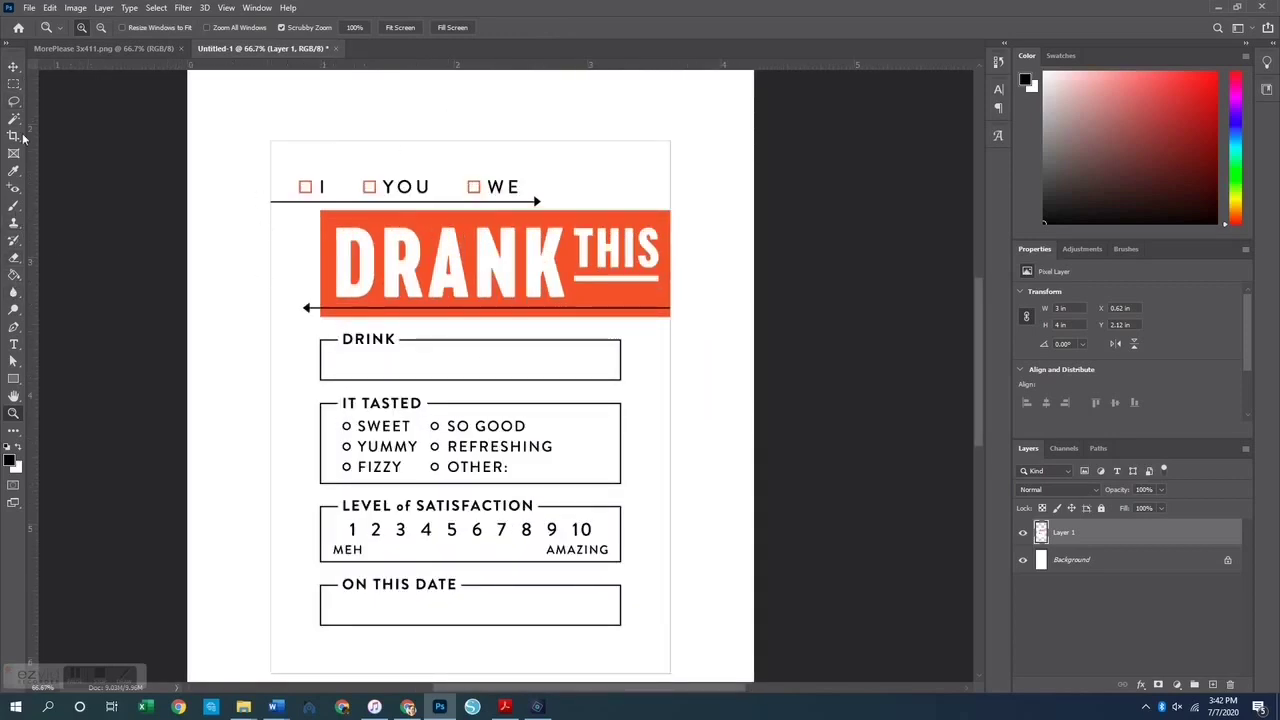
pyautogui.click(15, 259)
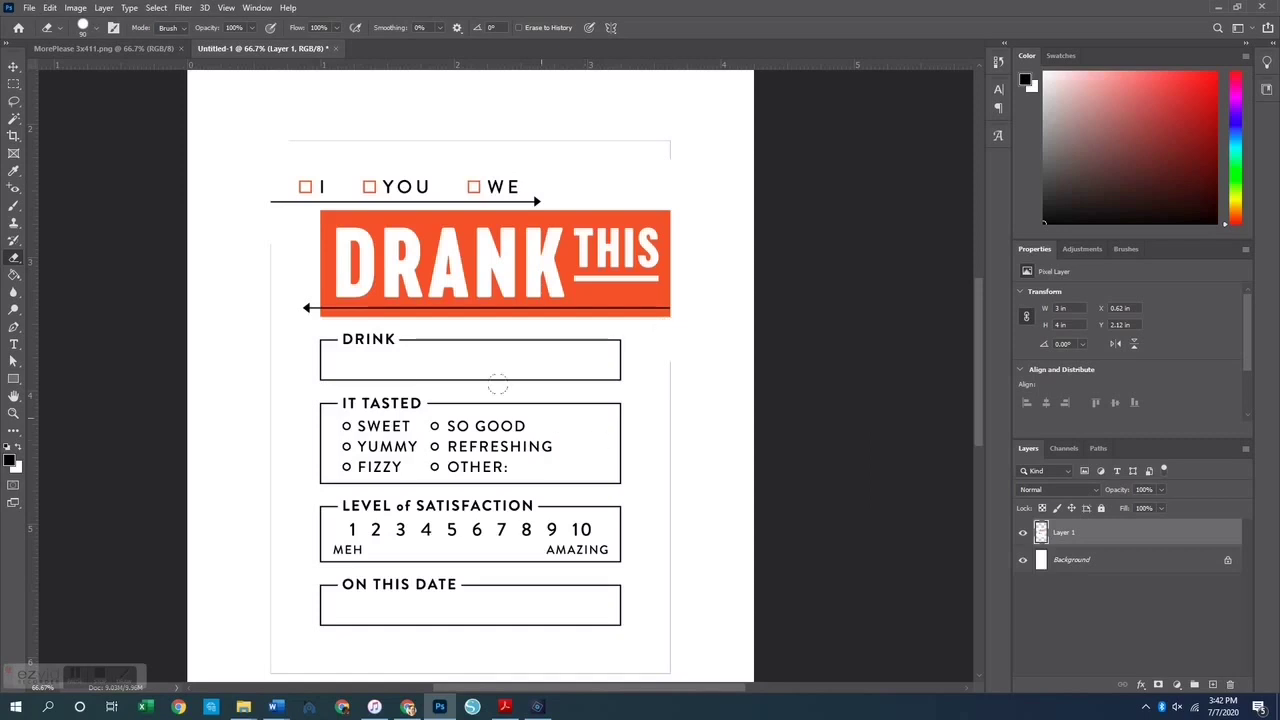
pyautogui.moveTo(263, 237)
pyautogui.mouseDown()
pyautogui.moveTo(245, 375)
pyautogui.moveTo(266, 461)
pyautogui.moveTo(261, 659)
pyautogui.moveTo(660, 657)
pyautogui.mouseUp()
pyautogui.moveTo(672, 345)
pyautogui.mouseDown()
pyautogui.moveTo(646, 463)
pyautogui.moveTo(662, 630)
pyautogui.mouseUp()
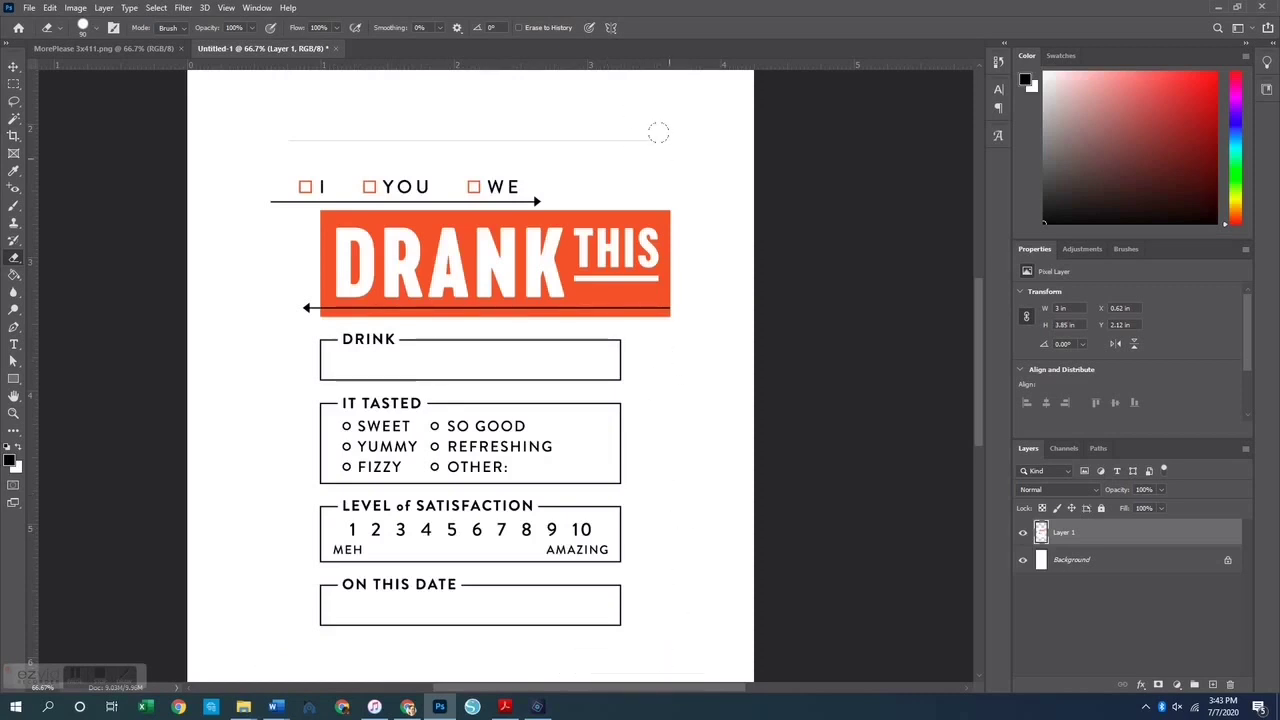
pyautogui.moveTo(658, 132); pyautogui.dragTo(271, 131)
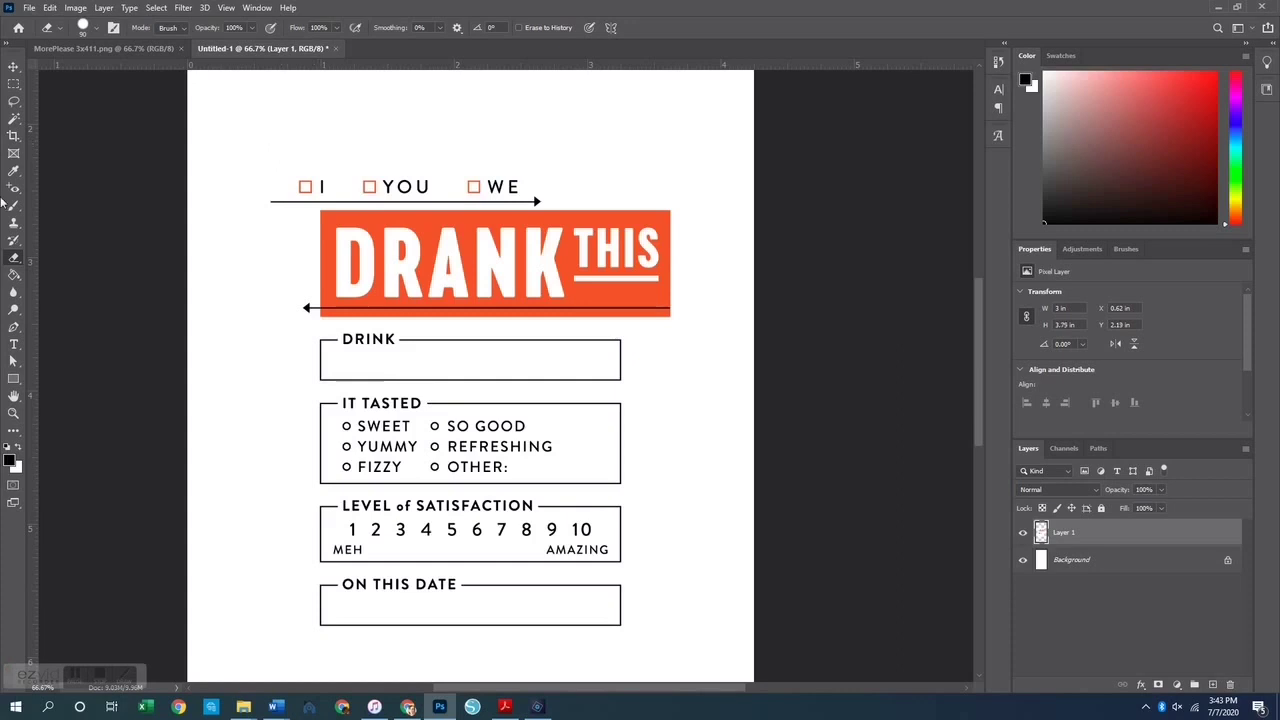
# - Scale the pasted card proportionally to about 141.67% so it spans the full 4.25 in page width
pyautogui.click(13, 66)
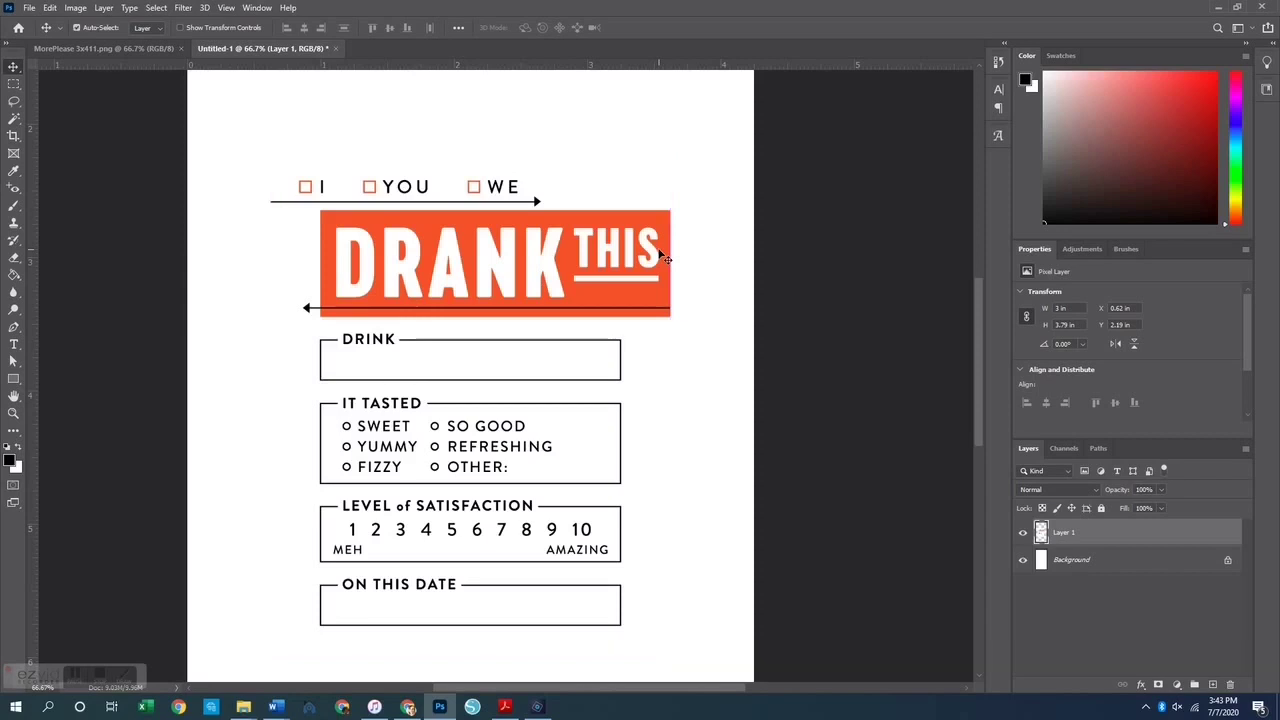
pyautogui.hotkey('ctrl', 't')
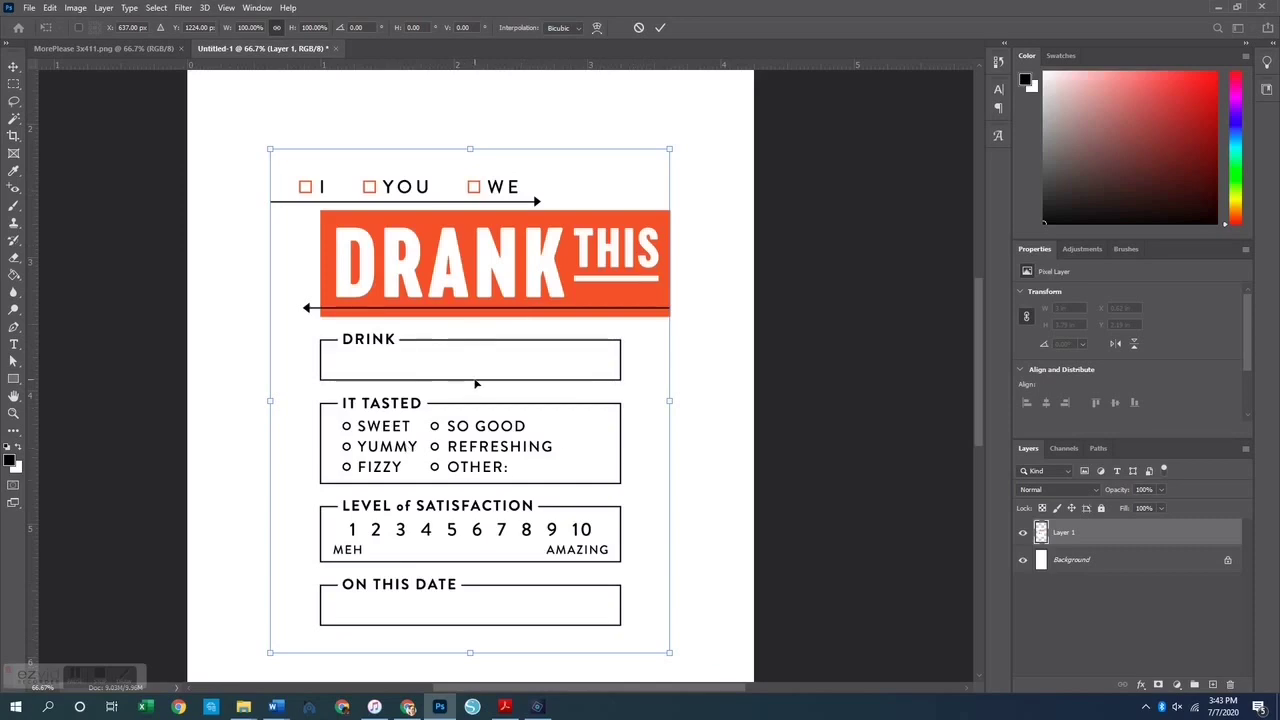
pyautogui.moveTo(669, 400); pyautogui.dragTo(753, 387)
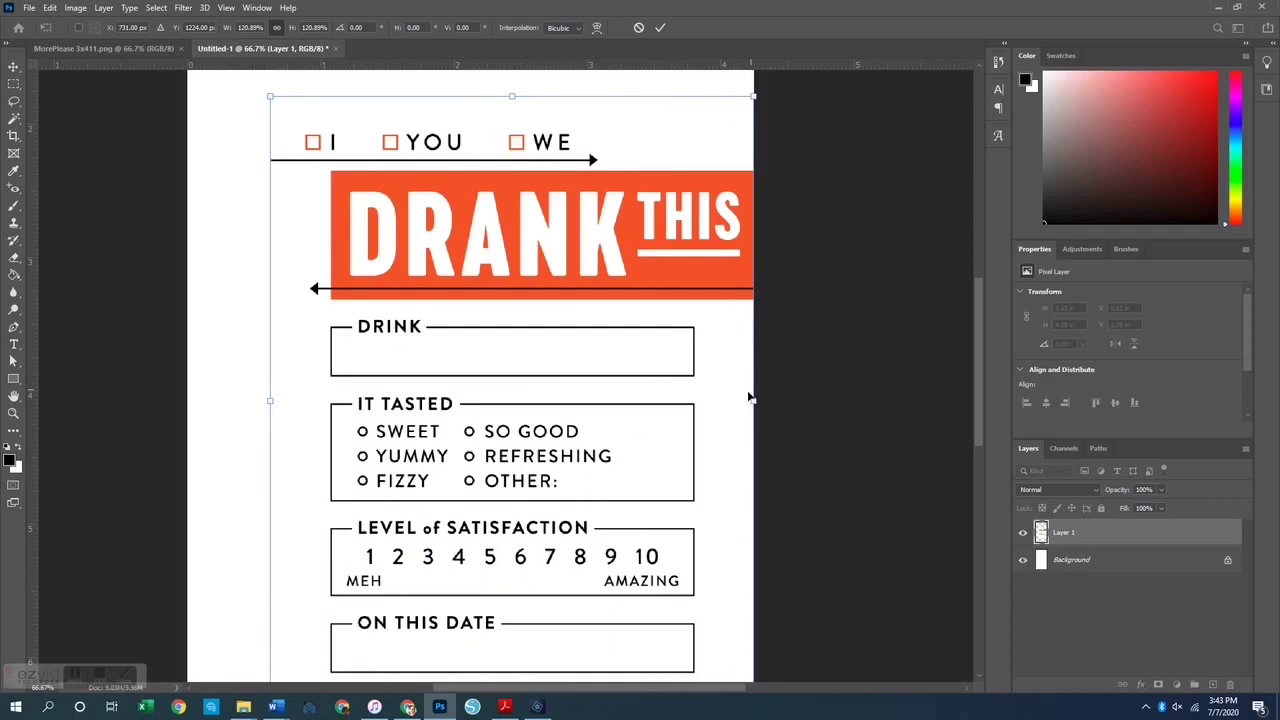
pyautogui.moveTo(271, 396); pyautogui.dragTo(188, 398)
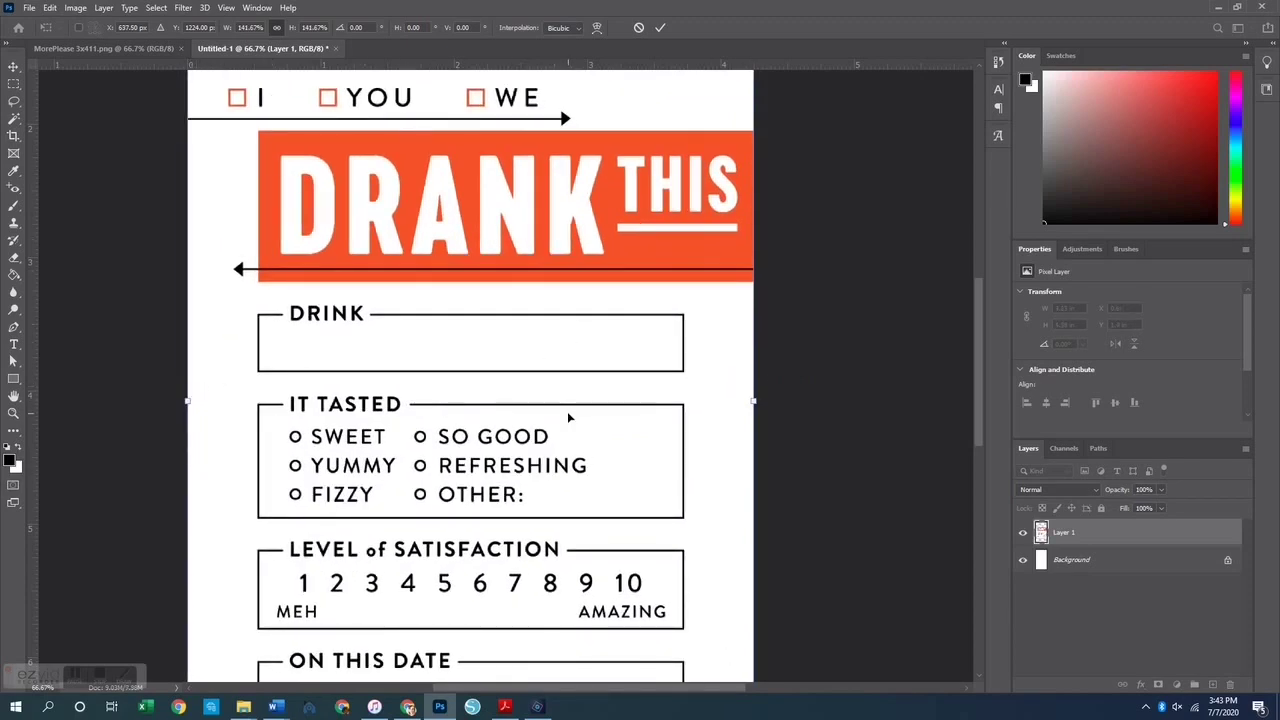
pyautogui.press('Return')
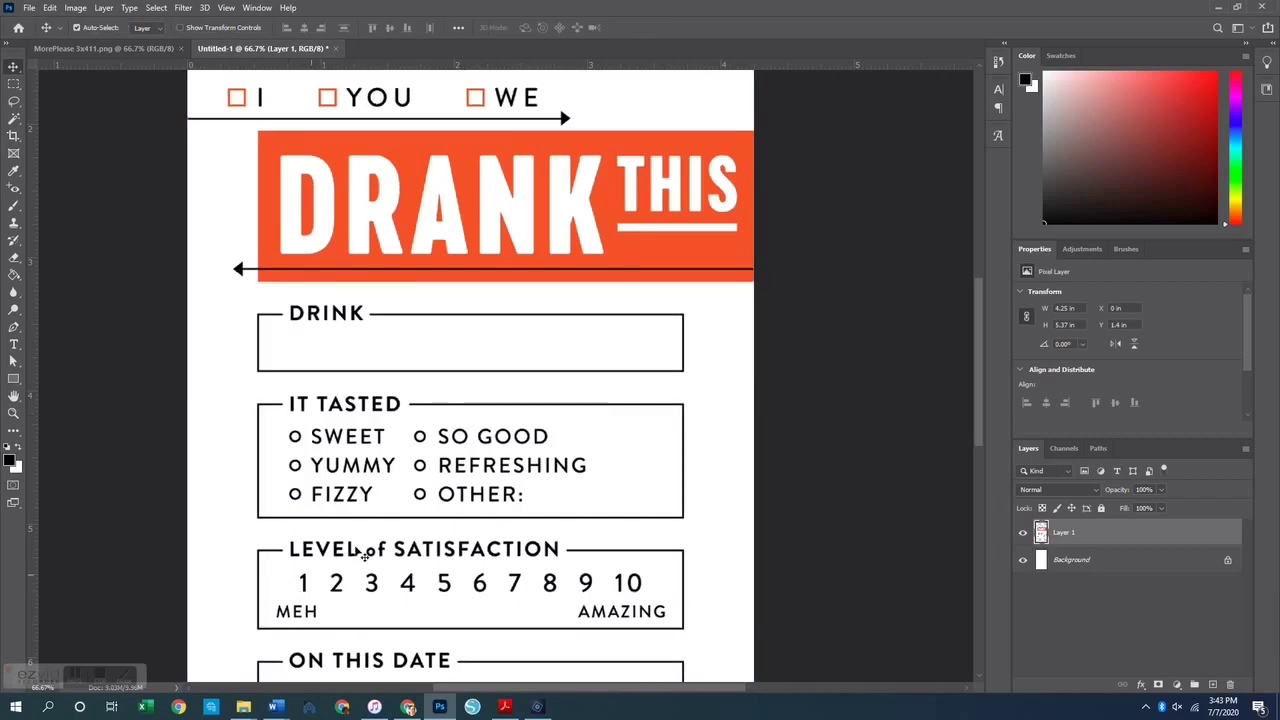
# - Move the card straight up so its upper edge meets the top of the page at Y 0 in
pyautogui.click(14, 413)
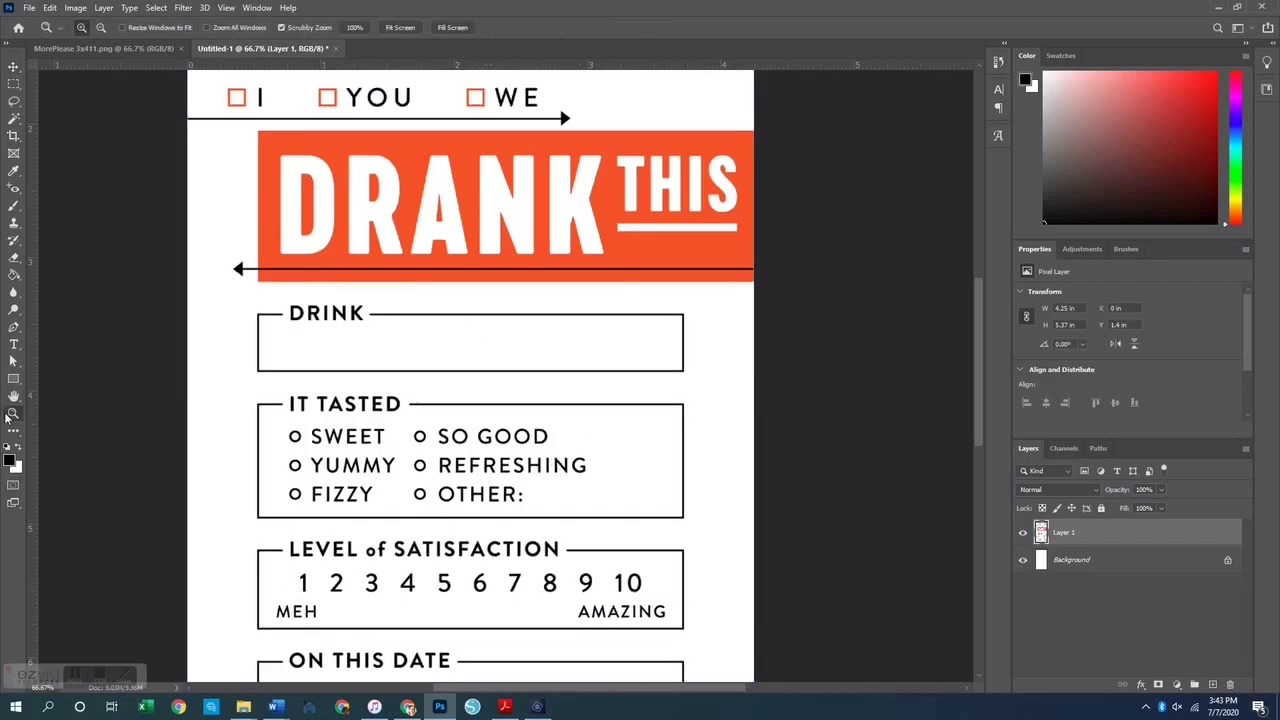
pyautogui.rightClick(470, 393)
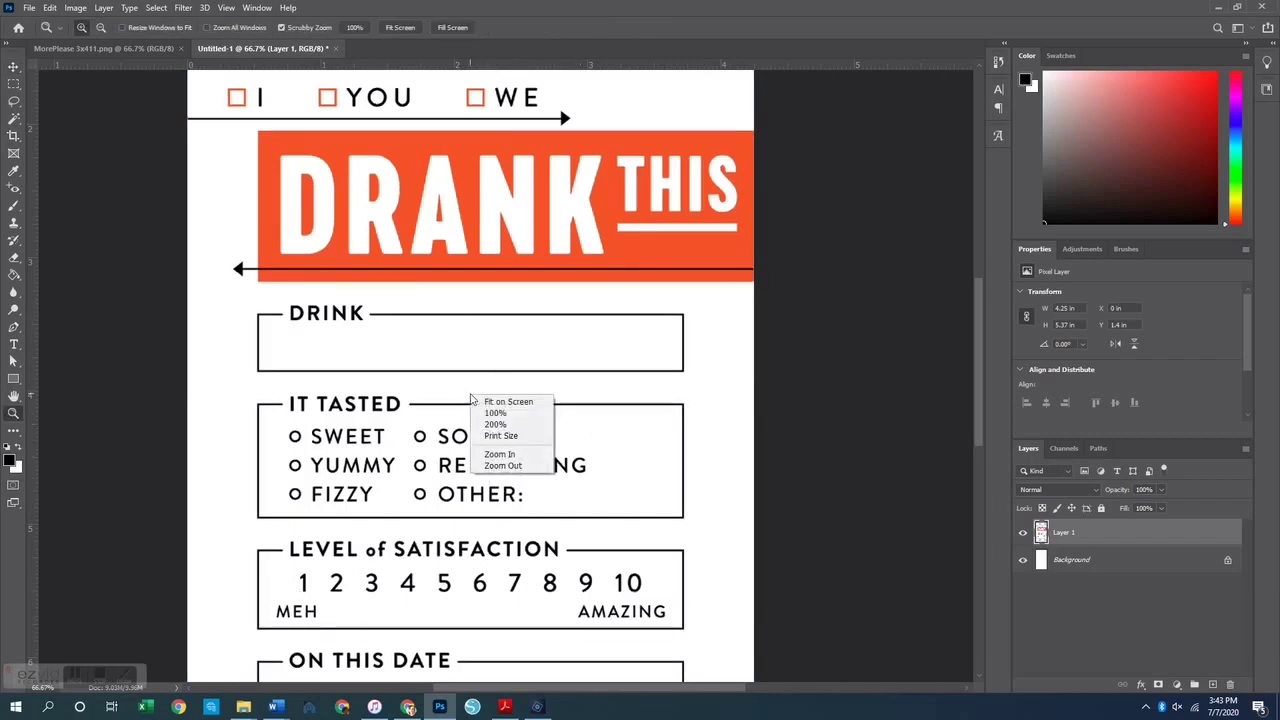
pyautogui.click(476, 400)
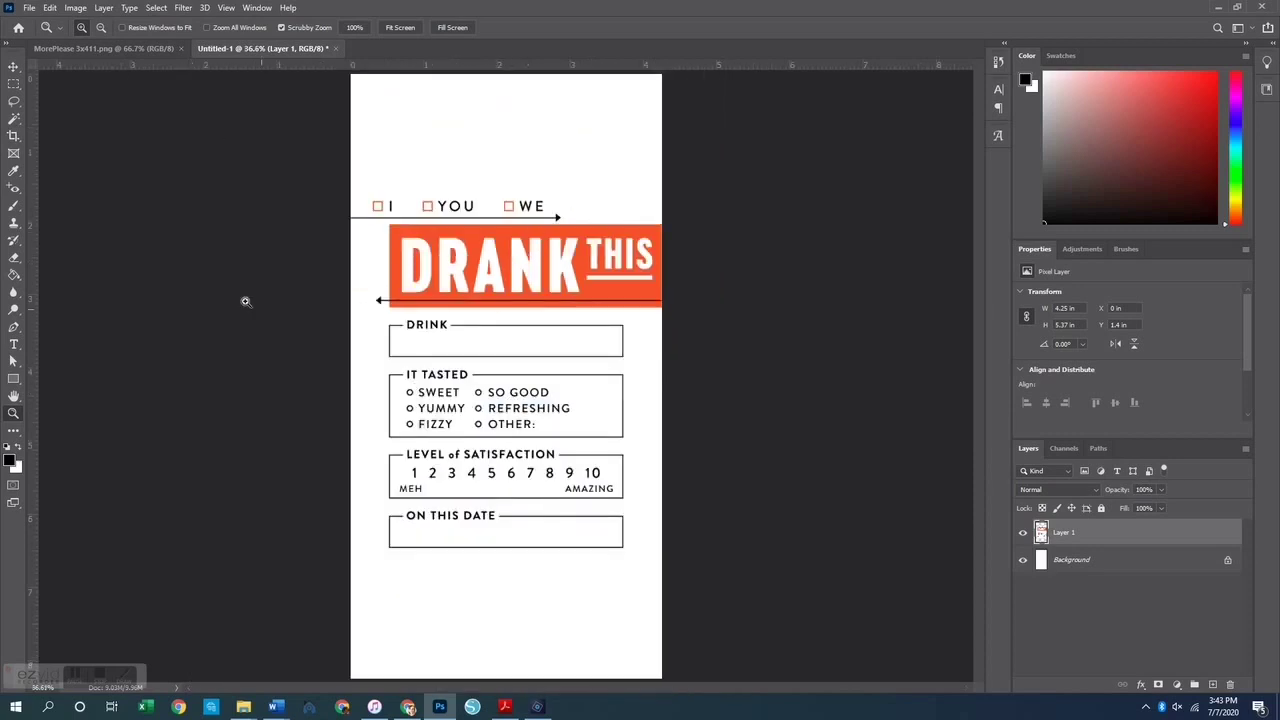
pyautogui.click(13, 66)
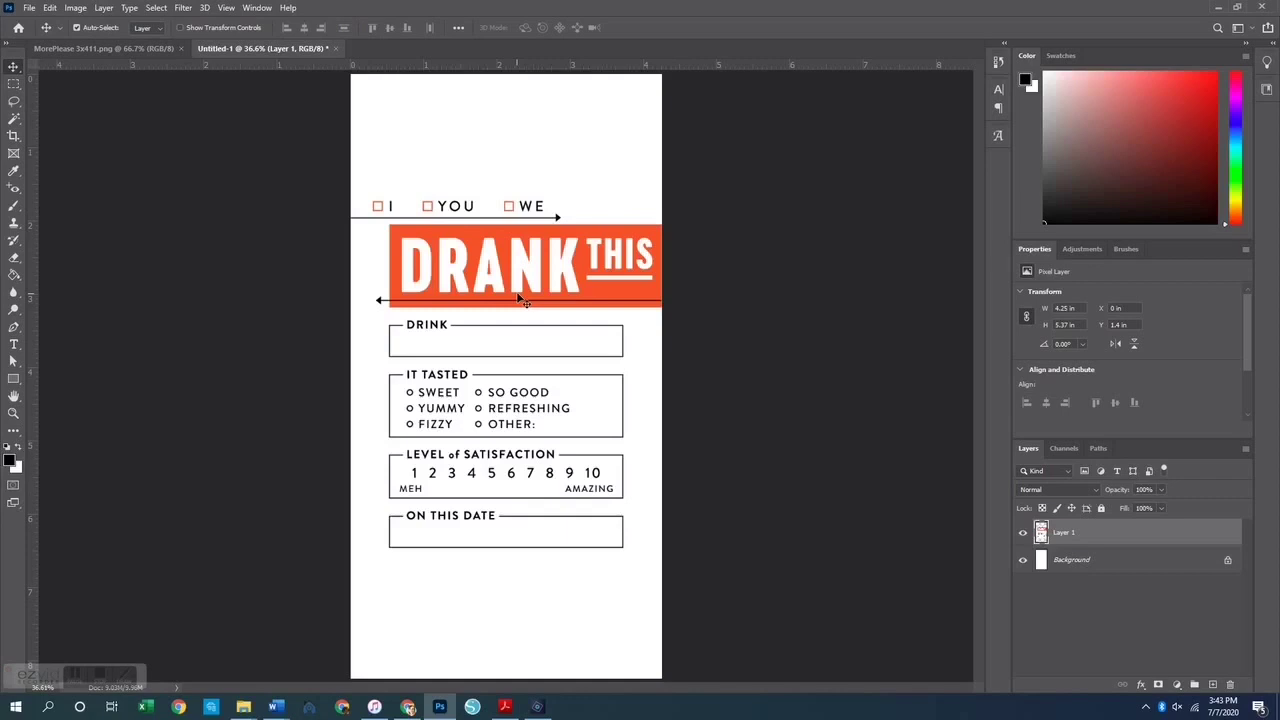
pyautogui.hotkey('ctrl', 't')
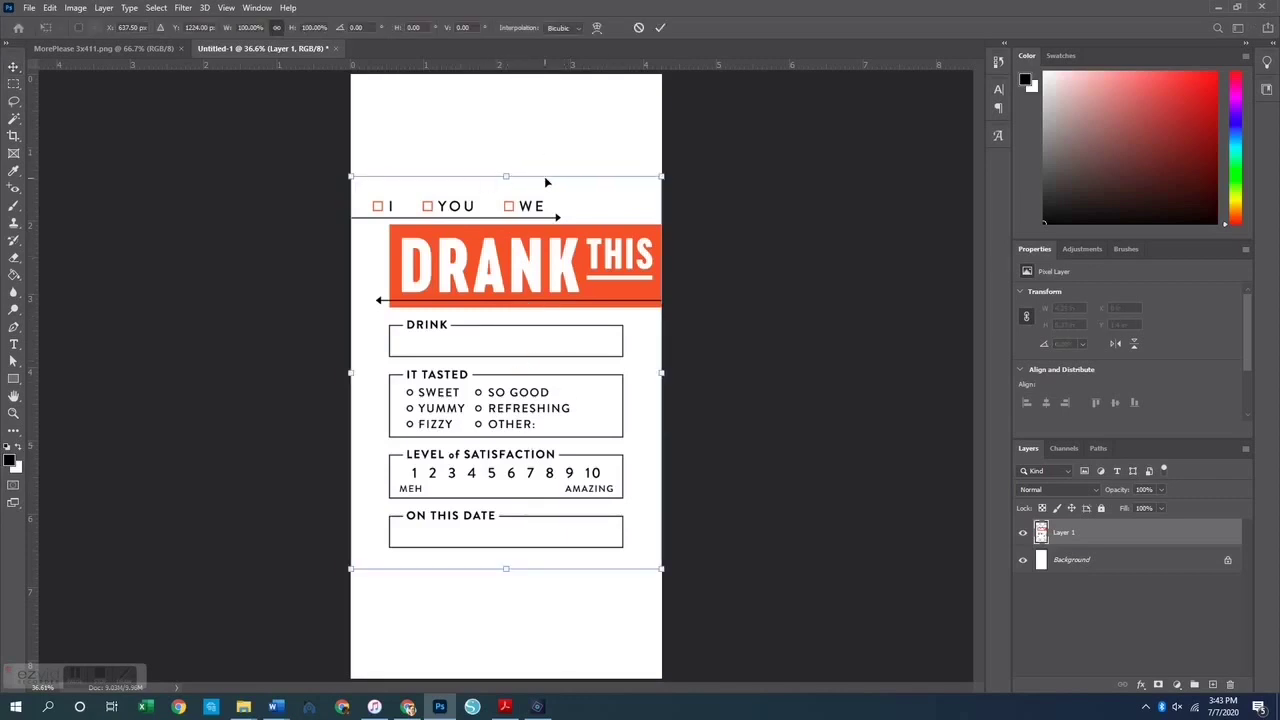
pyautogui.moveTo(507, 306); pyautogui.dragTo(508, 204)
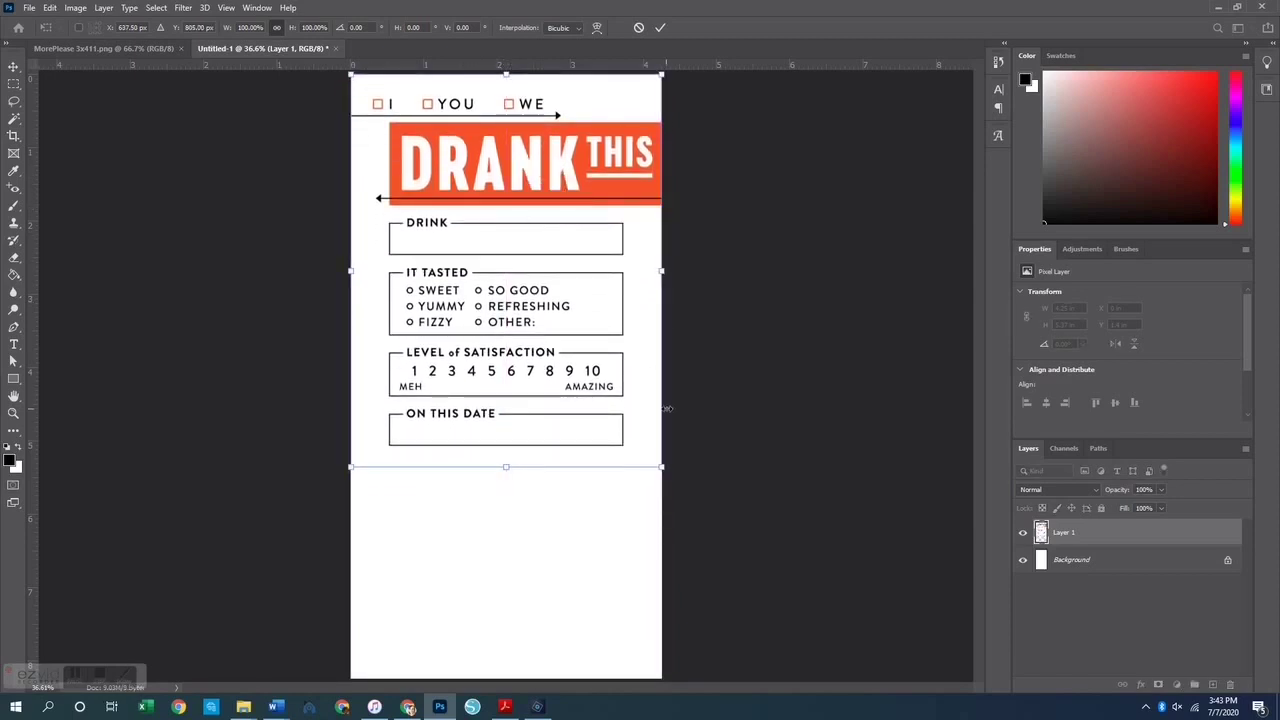
pyautogui.press('Return')
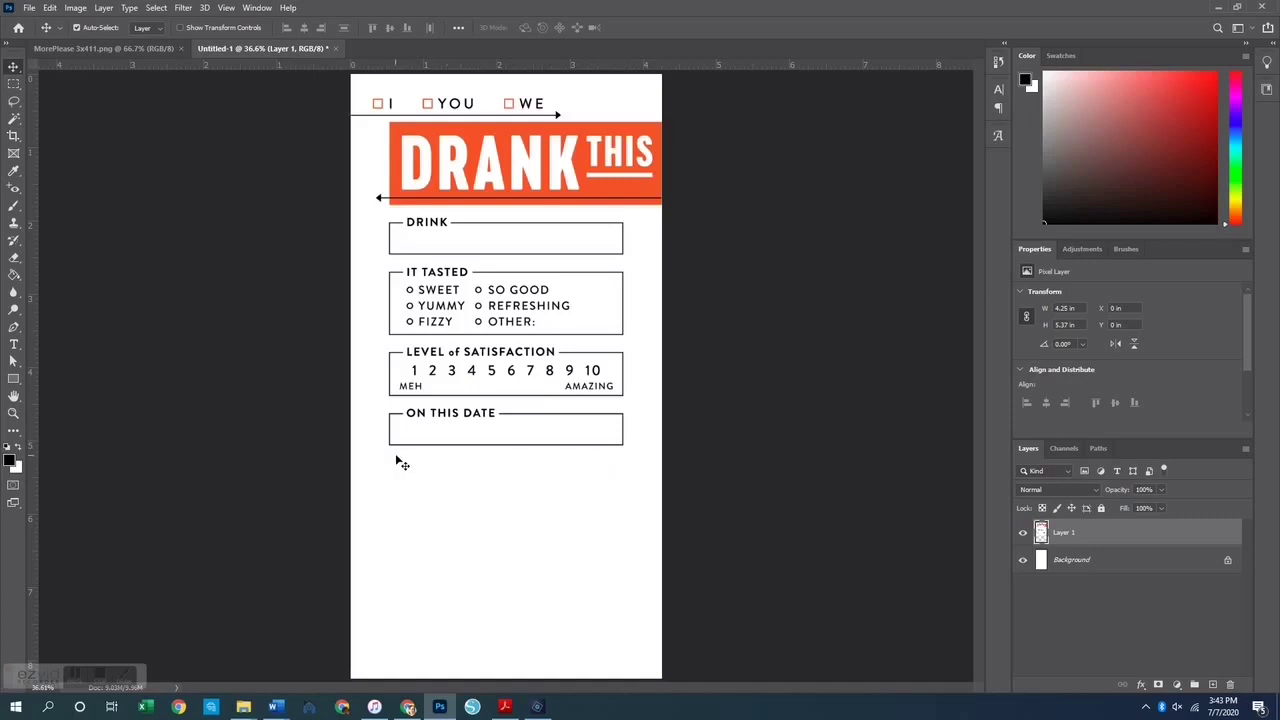
# - Draw a rectangle about 962 x 787 px below the ON THIS DATE box, with no fill and a 4 px black stroke
pyautogui.click(14, 379)
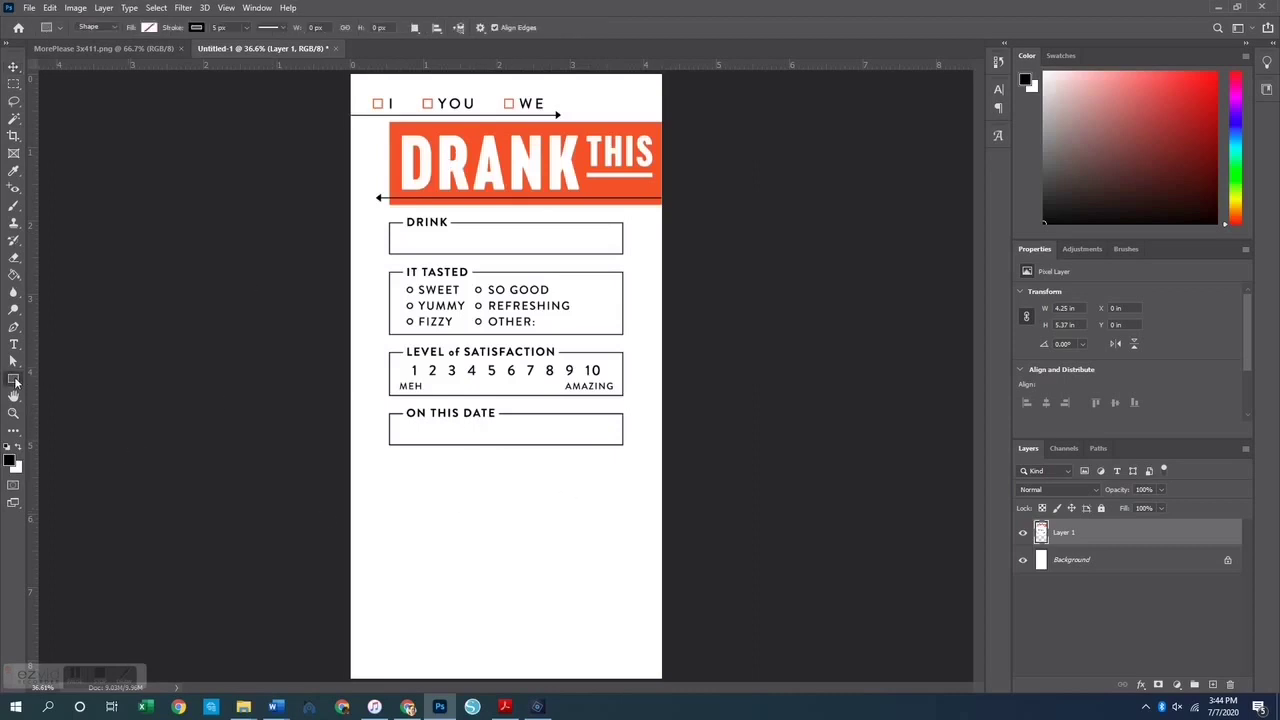
pyautogui.rightClick(14, 379)
pyautogui.click(53, 380)
pyautogui.click(149, 27)
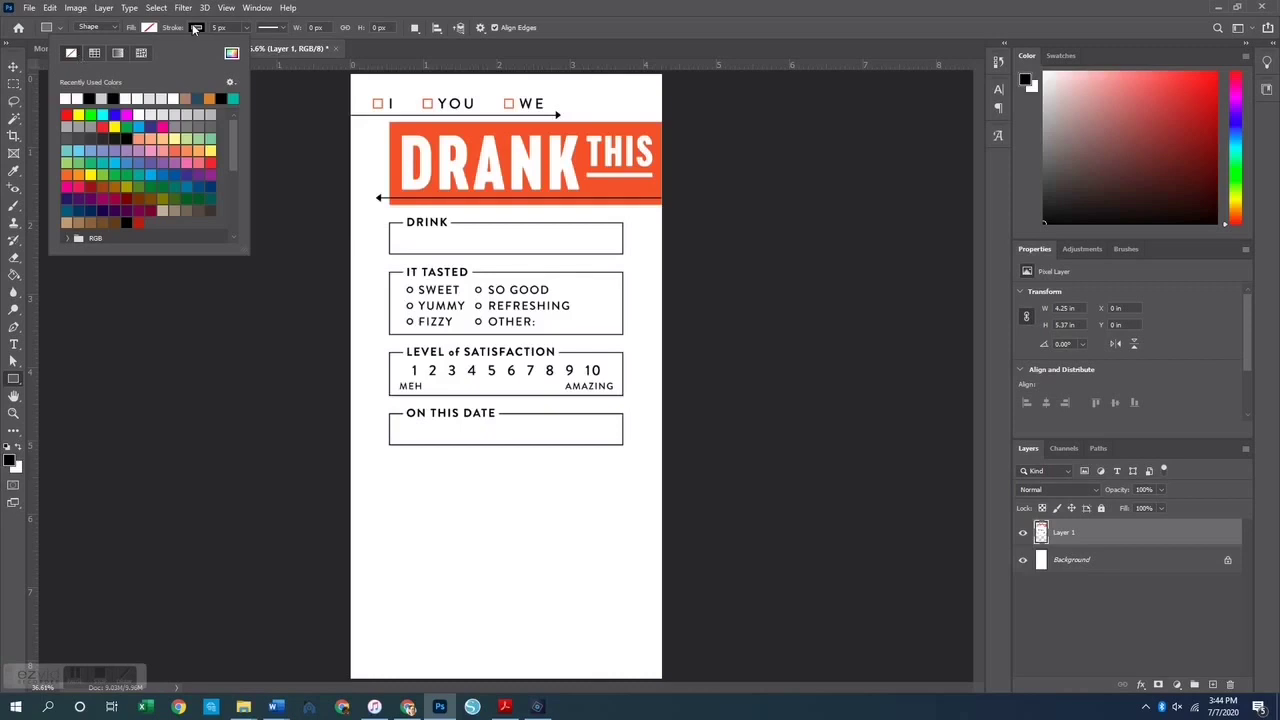
pyautogui.click(195, 28)
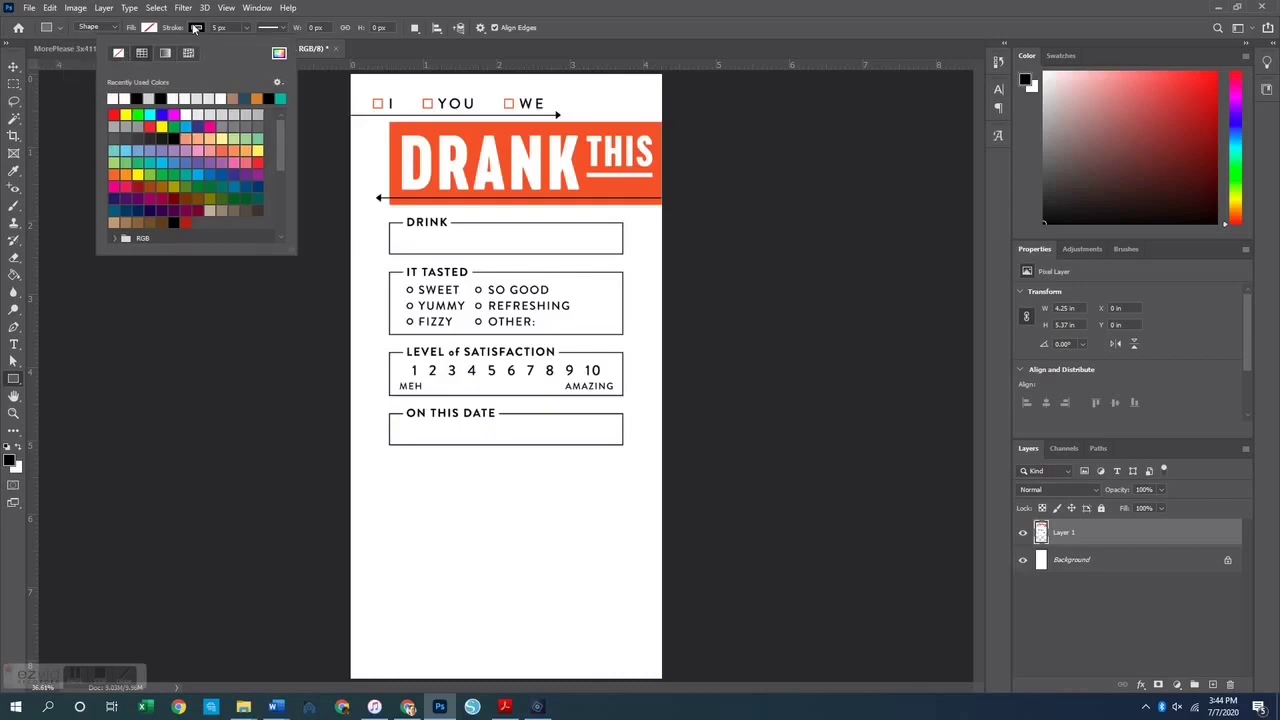
pyautogui.click(143, 97)
pyautogui.click(246, 30)
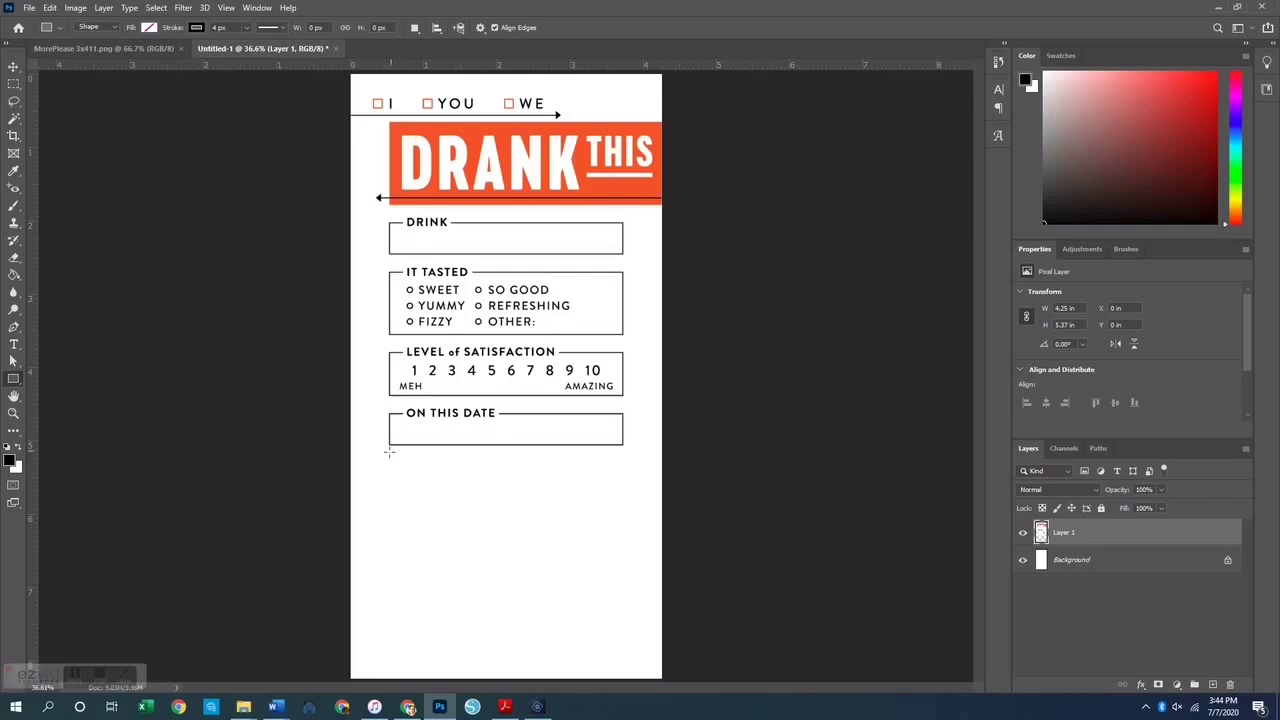
pyautogui.moveTo(390, 455); pyautogui.dragTo(622, 647)
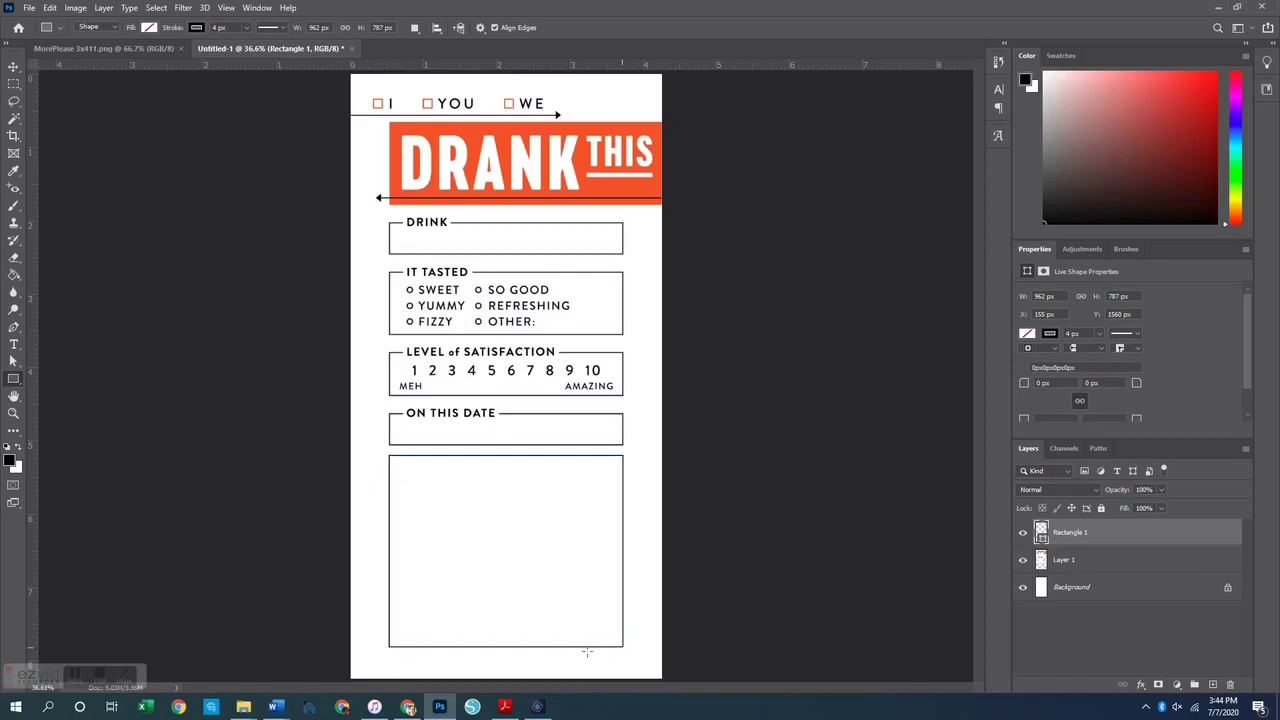
# - Nudge the new rectangle 2 px right and scale it proportionally to about 957 x 783 px to match the boxes above
pyautogui.click(13, 66)
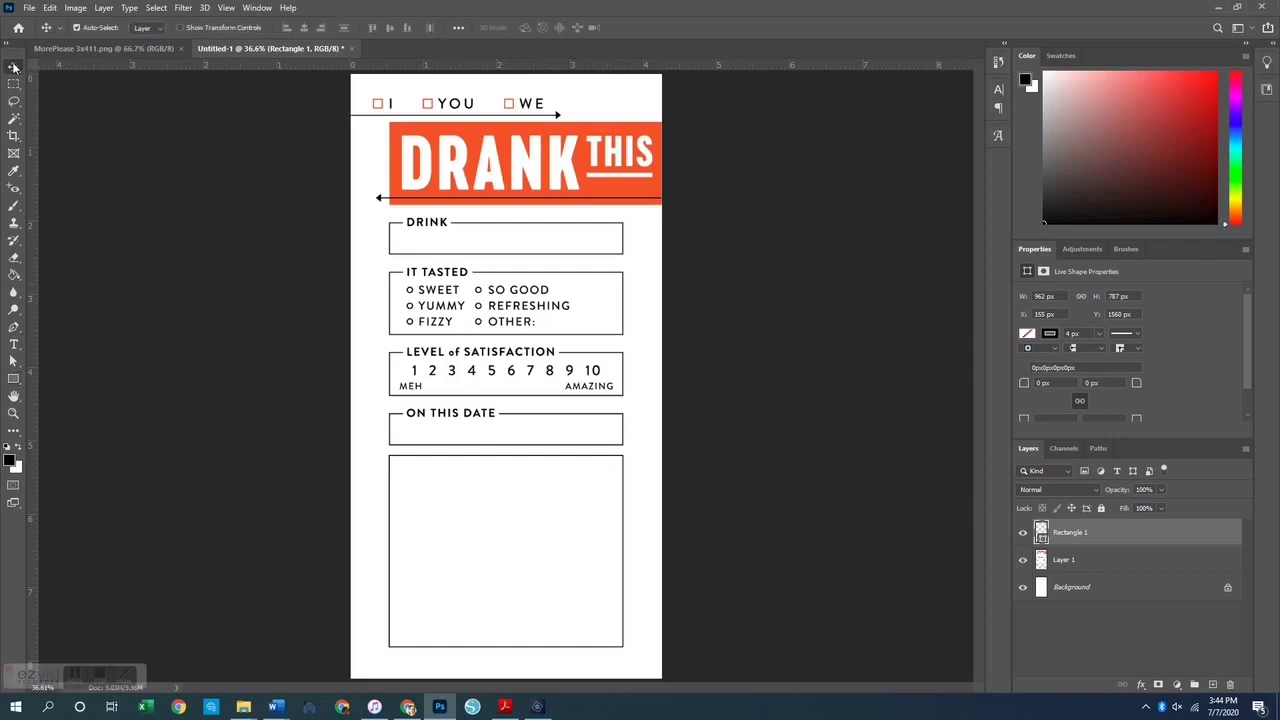
pyautogui.press('Right')
pyautogui.press('Right')
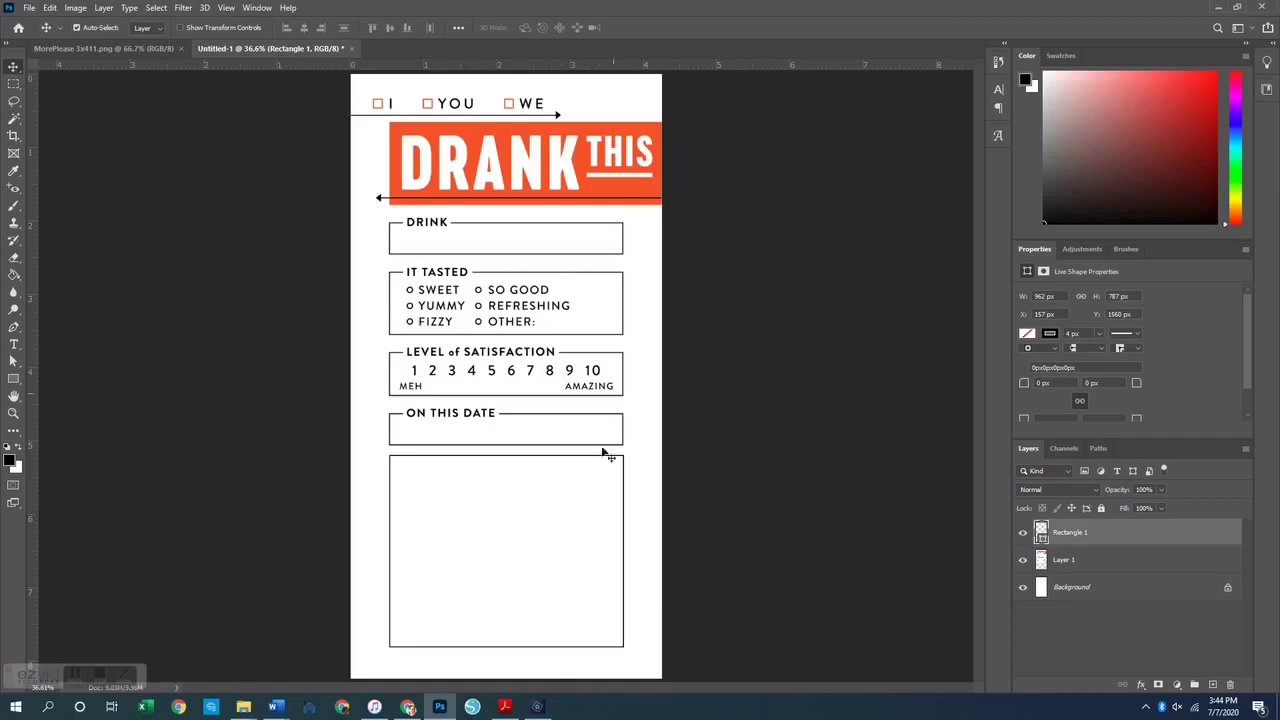
pyautogui.click(606, 518)
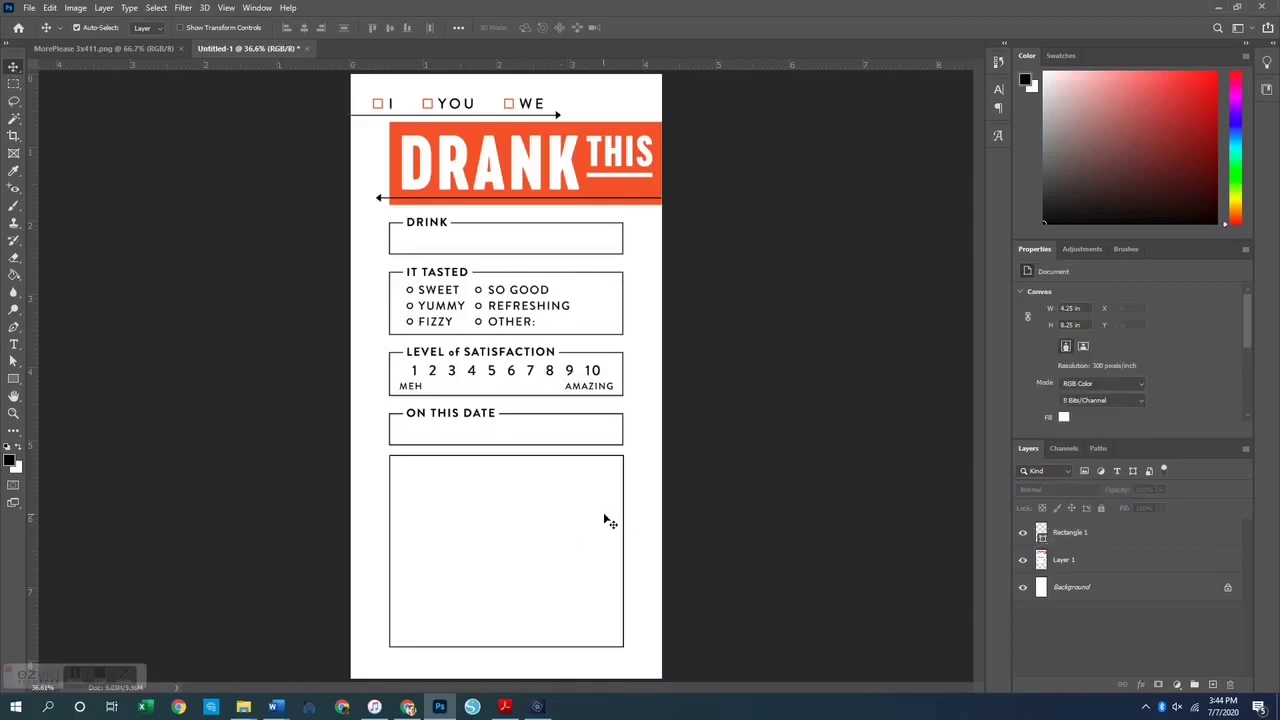
pyautogui.click(1060, 538)
pyautogui.hotkey('ctrl', 't')
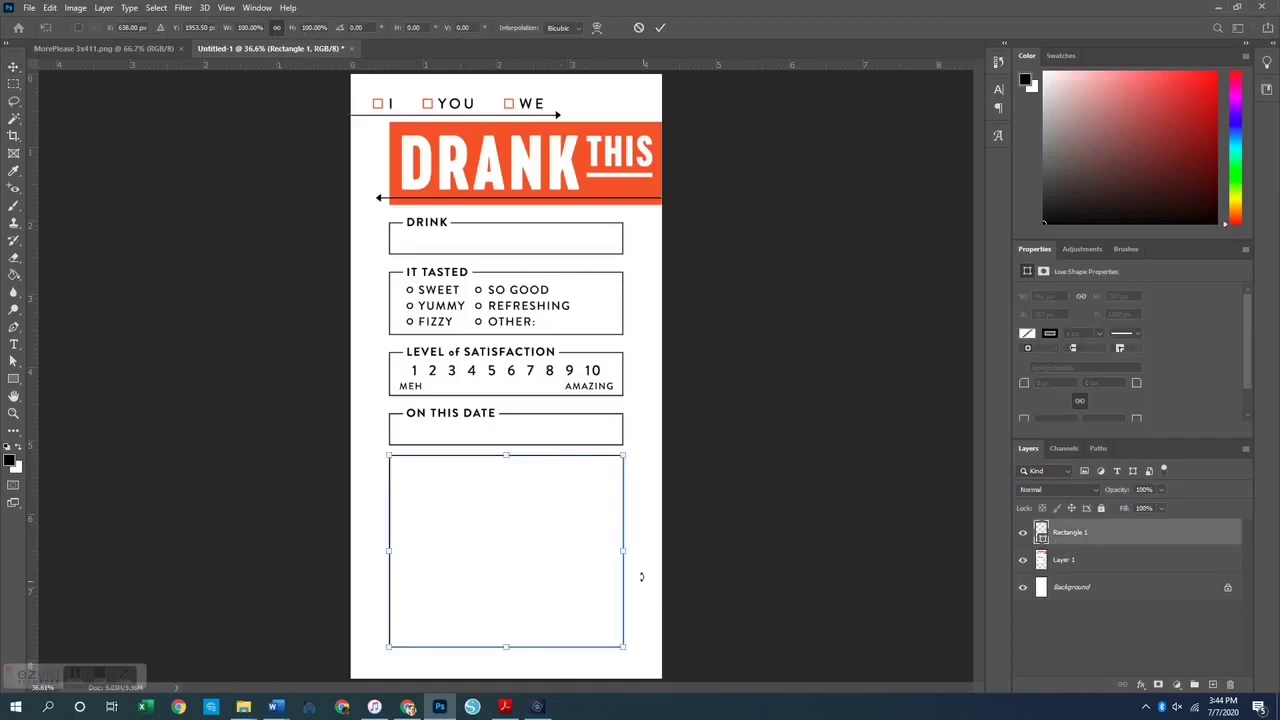
pyautogui.moveTo(621, 554); pyautogui.dragTo(620, 554)
pyautogui.press('Return')
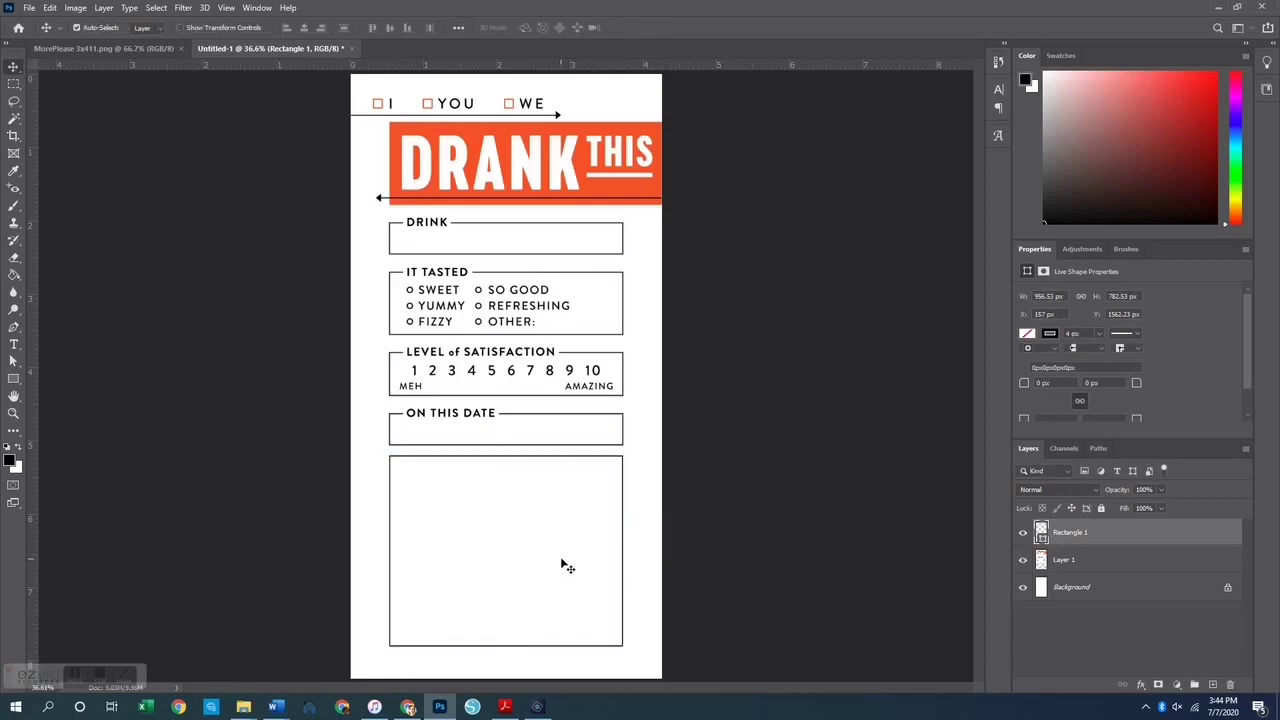
# - Nudge the rectangle down to about Y 1575 px to widen the gap below the ON THIS DATE box
pyautogui.press('Down')
pyautogui.press('Down')
pyautogui.press('Down')
pyautogui.press('Down')
pyautogui.press('Down')
pyautogui.press('Down')
pyautogui.press('Down')
pyautogui.press('Down')
pyautogui.press('Down')
pyautogui.press('Down')
pyautogui.press('Down')
pyautogui.press('Down')
pyautogui.press('Down')
pyautogui.press('Down')
pyautogui.press('Down')
pyautogui.press('Down')
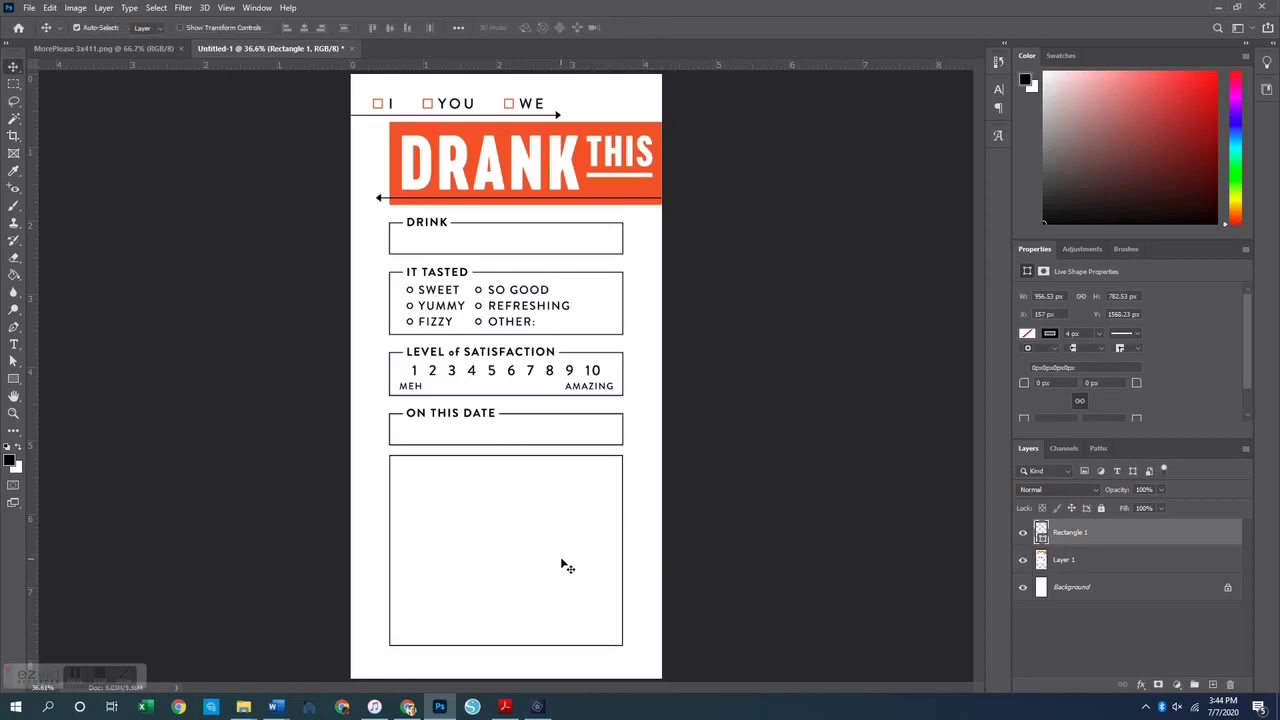
pyautogui.press('Up')
pyautogui.press('Up')
pyautogui.press('Up')
pyautogui.press('Up')
pyautogui.press('Up')
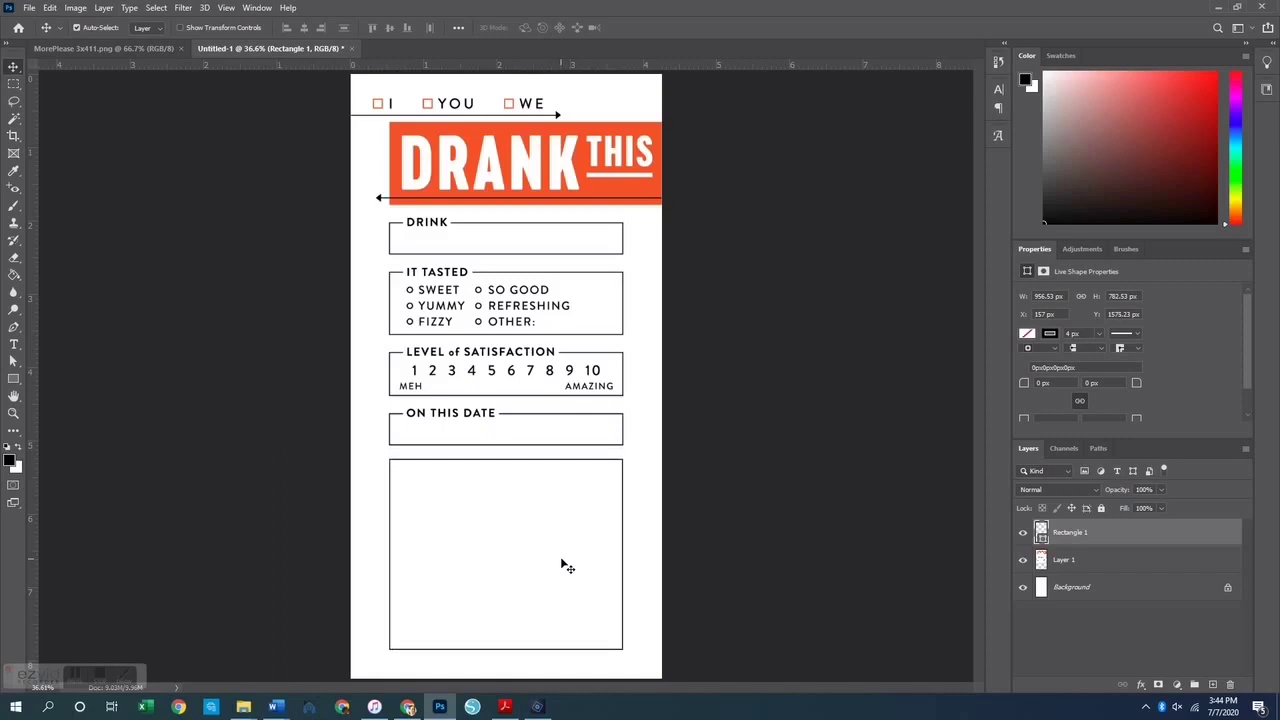
# - Nudge the rectangle below the ON THIS DATE box 2 px further down, to about Y 1577 px
pyautogui.press('Down')
pyautogui.press('Down')
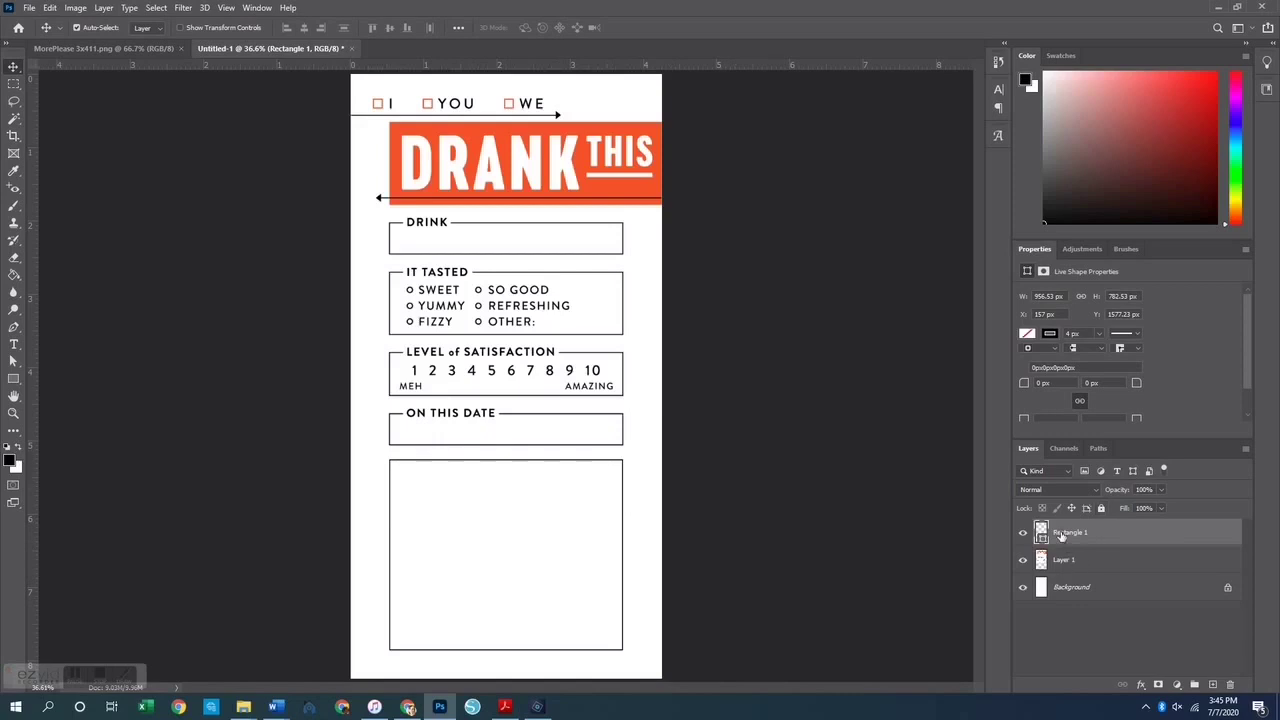
# - Draw a rectangular marquee selection just inside the outline of the new box
pyautogui.click(14, 86)
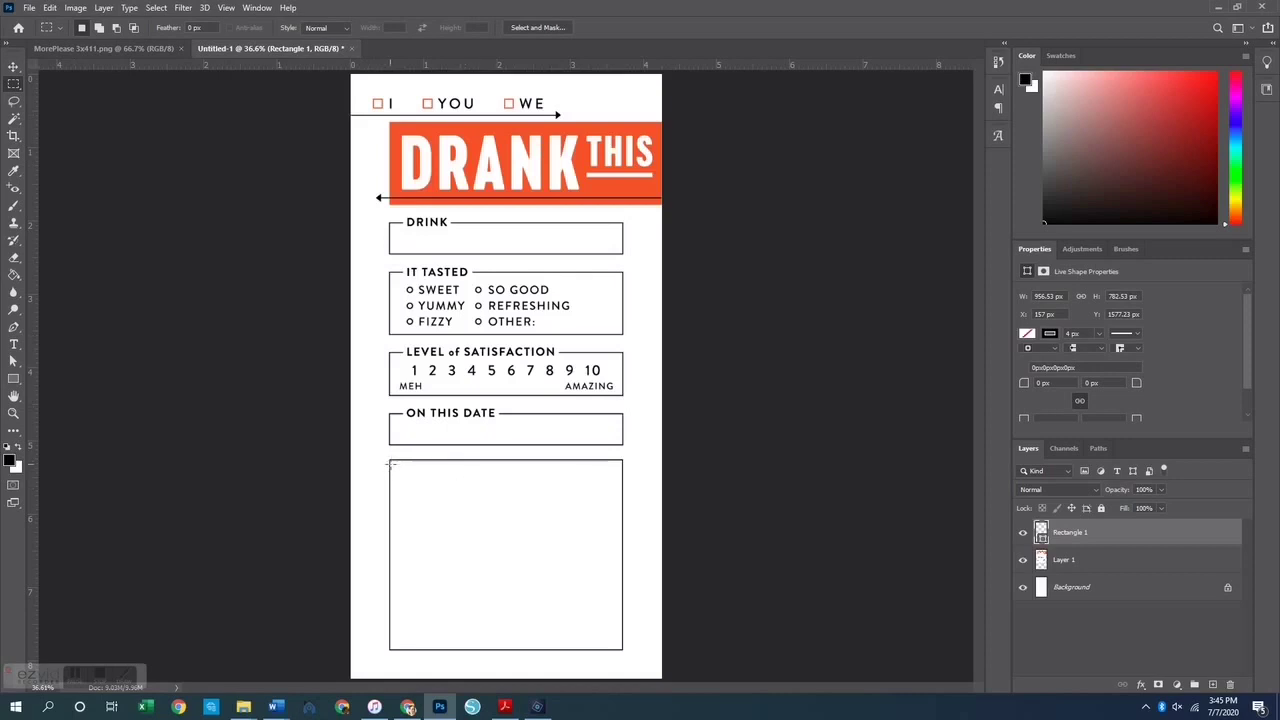
pyautogui.moveTo(449, 510); pyautogui.dragTo(619, 648)
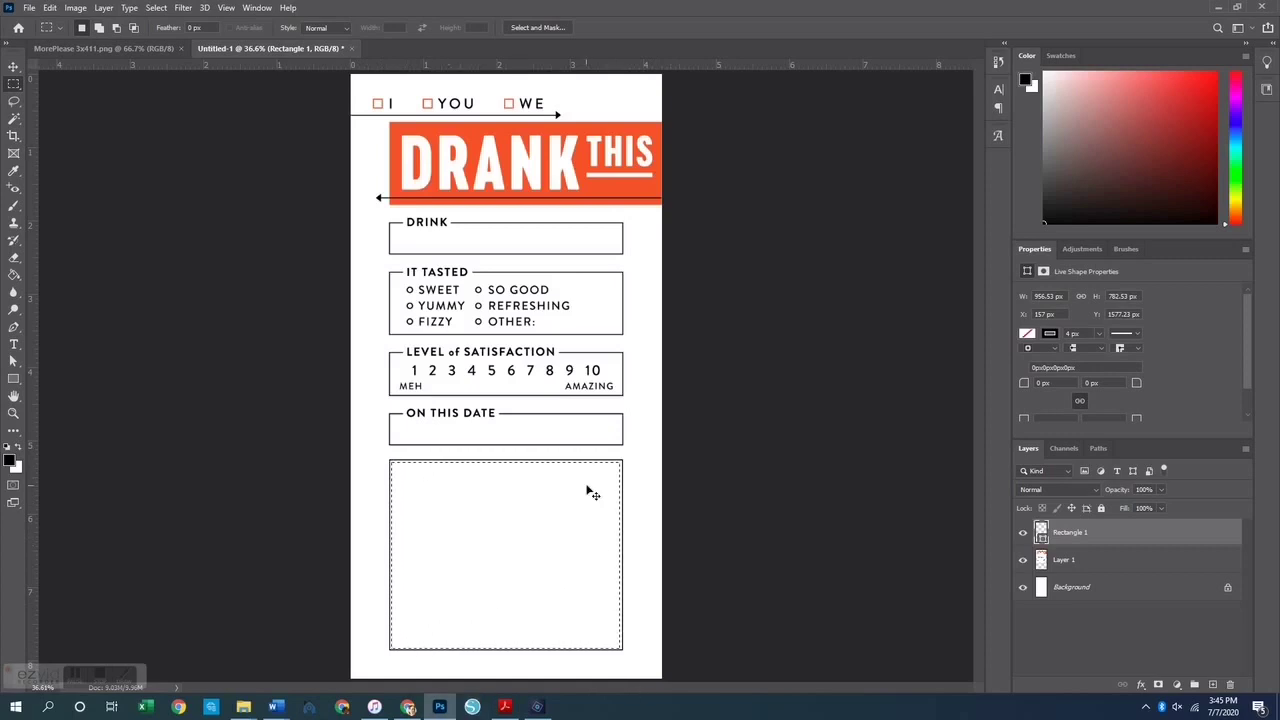
# - Select the entire canvas and flatten the rectangle and card layers into the Background
pyautogui.hotkey('ctrl', 'a')
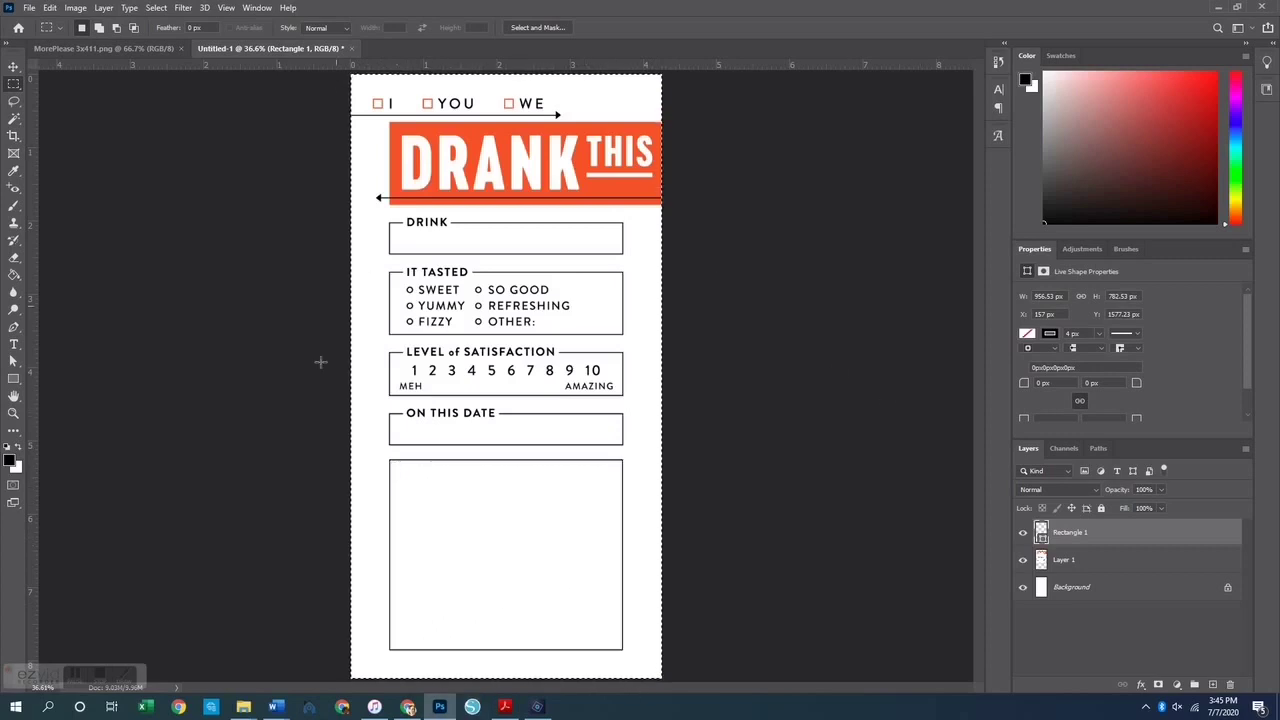
pyautogui.click(1073, 594)
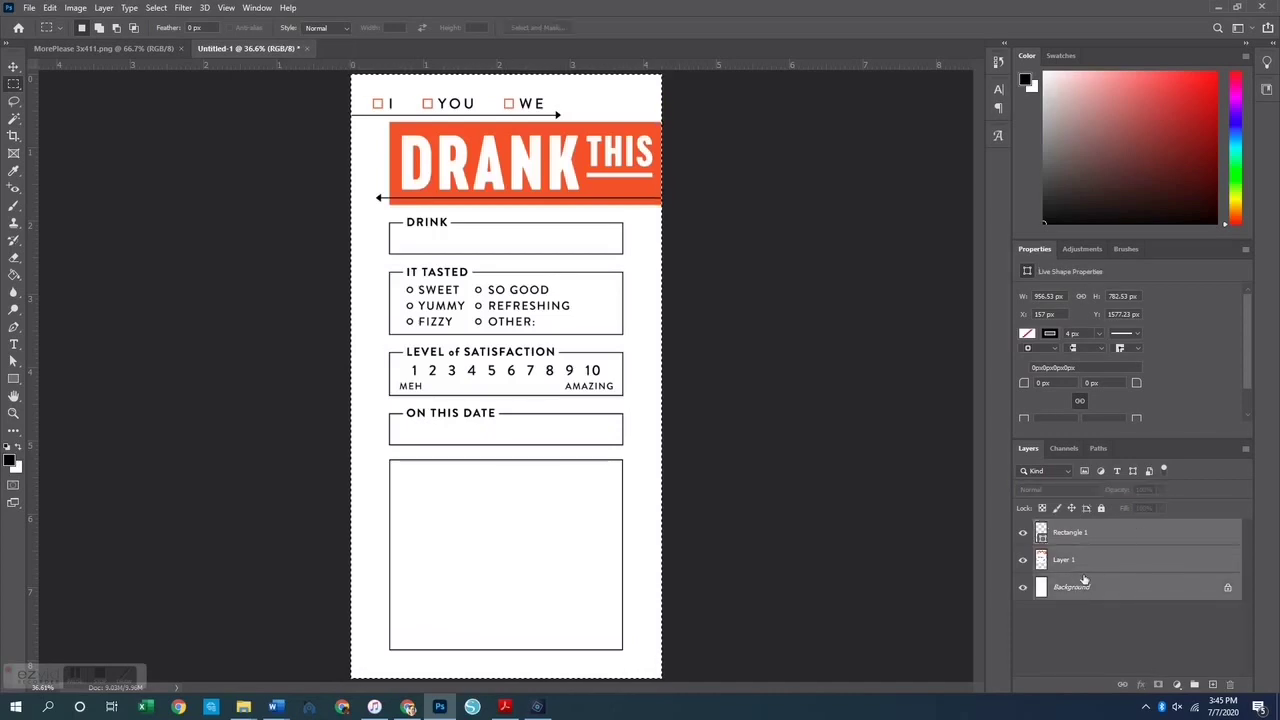
pyautogui.rightClick(1100, 566)
pyautogui.click(1130, 398)
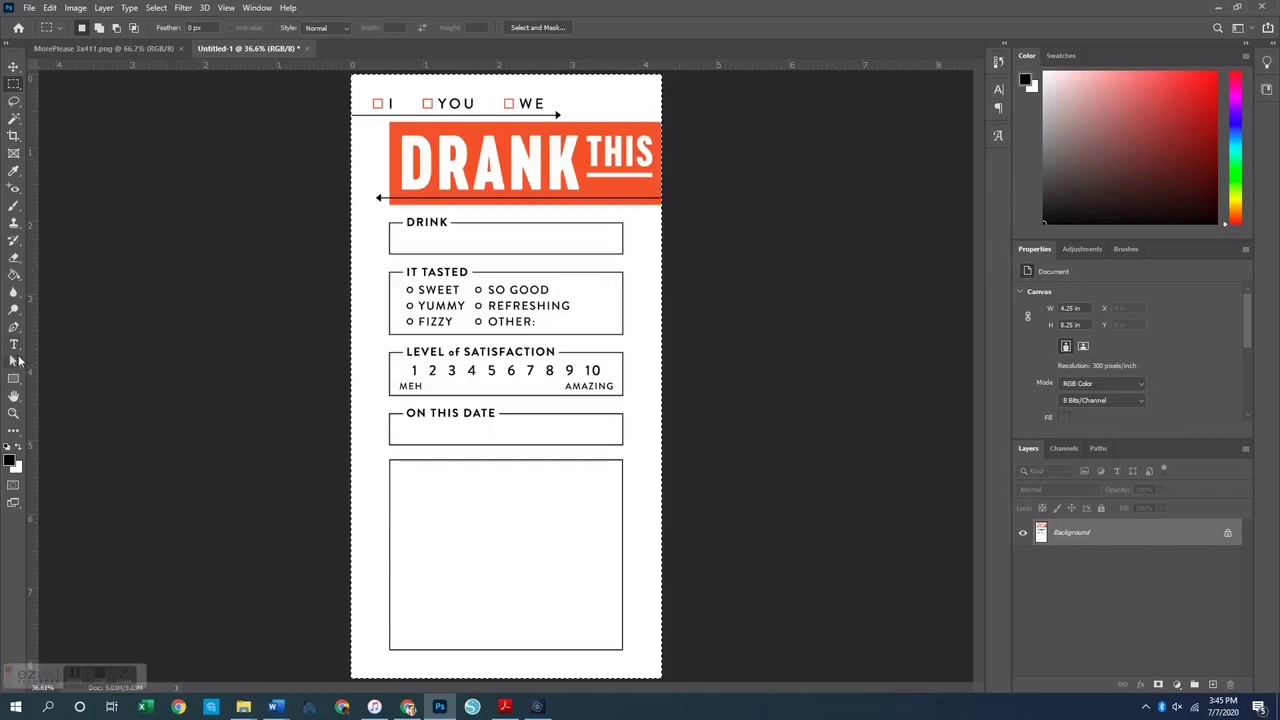
pyautogui.click(13, 344)
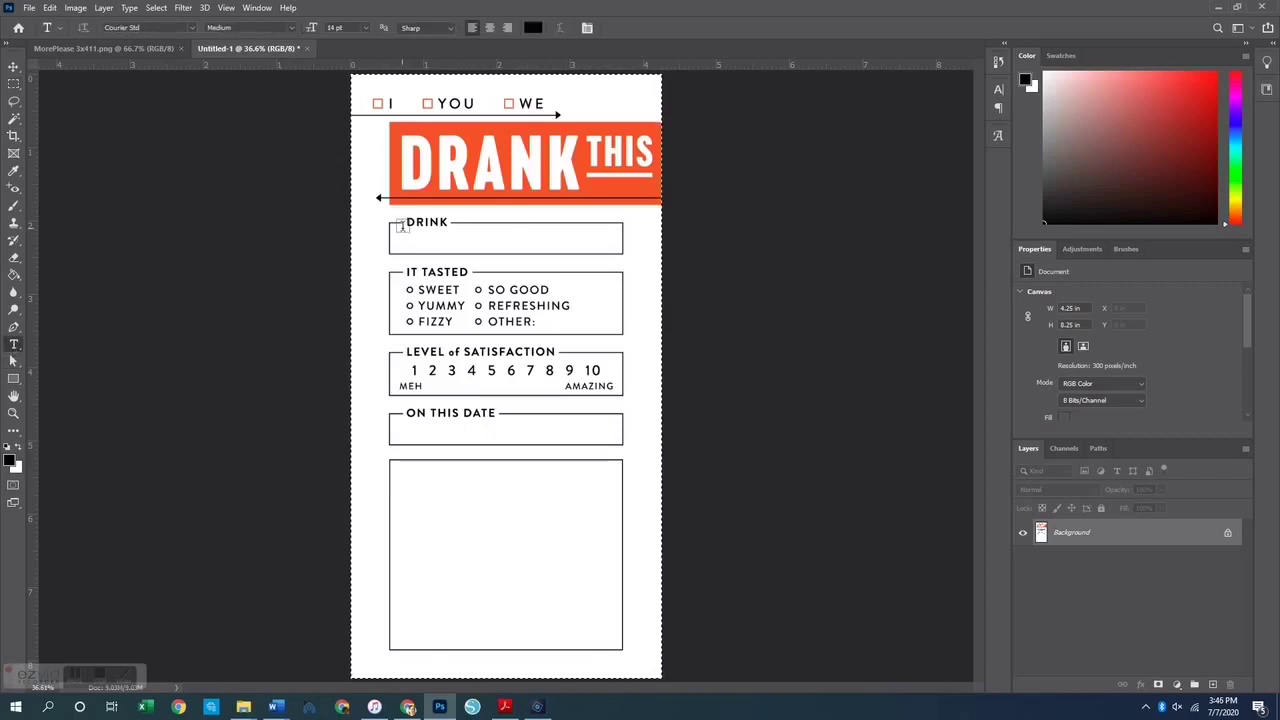
pyautogui.moveTo(401, 227); pyautogui.dragTo(605, 249)
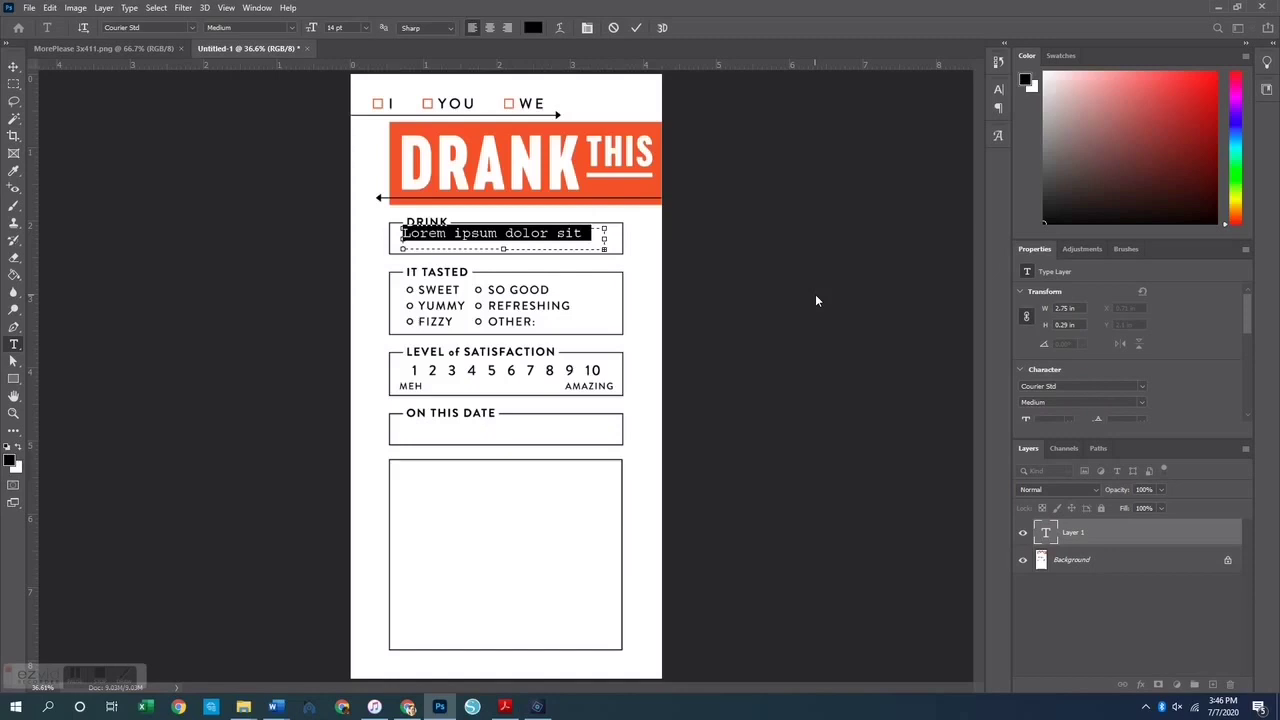
pyautogui.press('Escape')
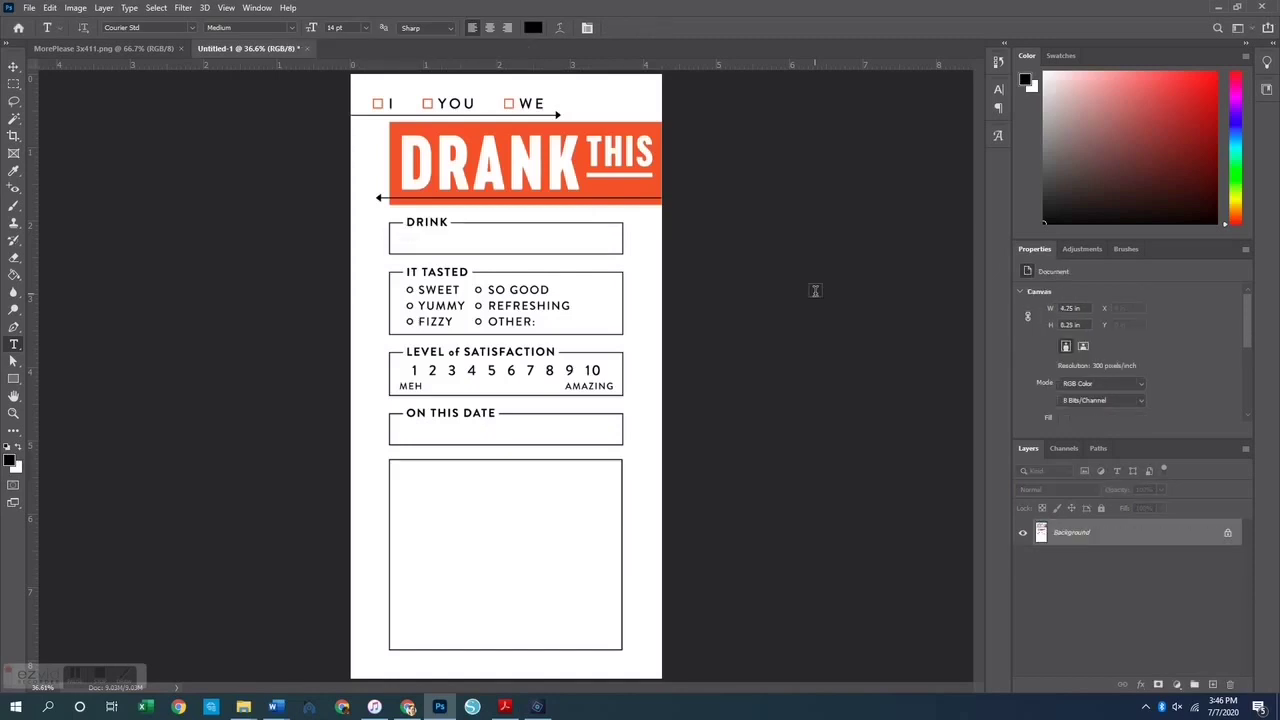
pyautogui.click(15, 66)
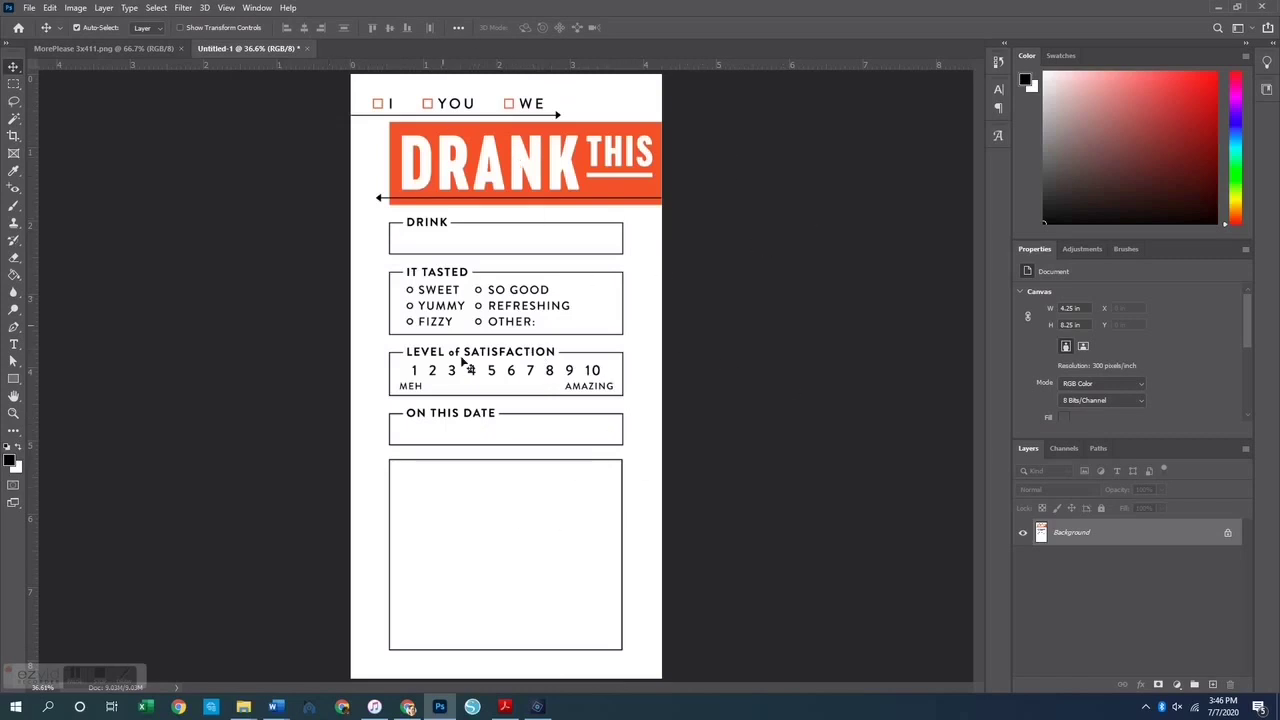
# - Switch to Photoshop Elements and create a new white RGB document 4.25 in wide and 8.25 in high at 300 pixels/inch
pyautogui.click(539, 707)
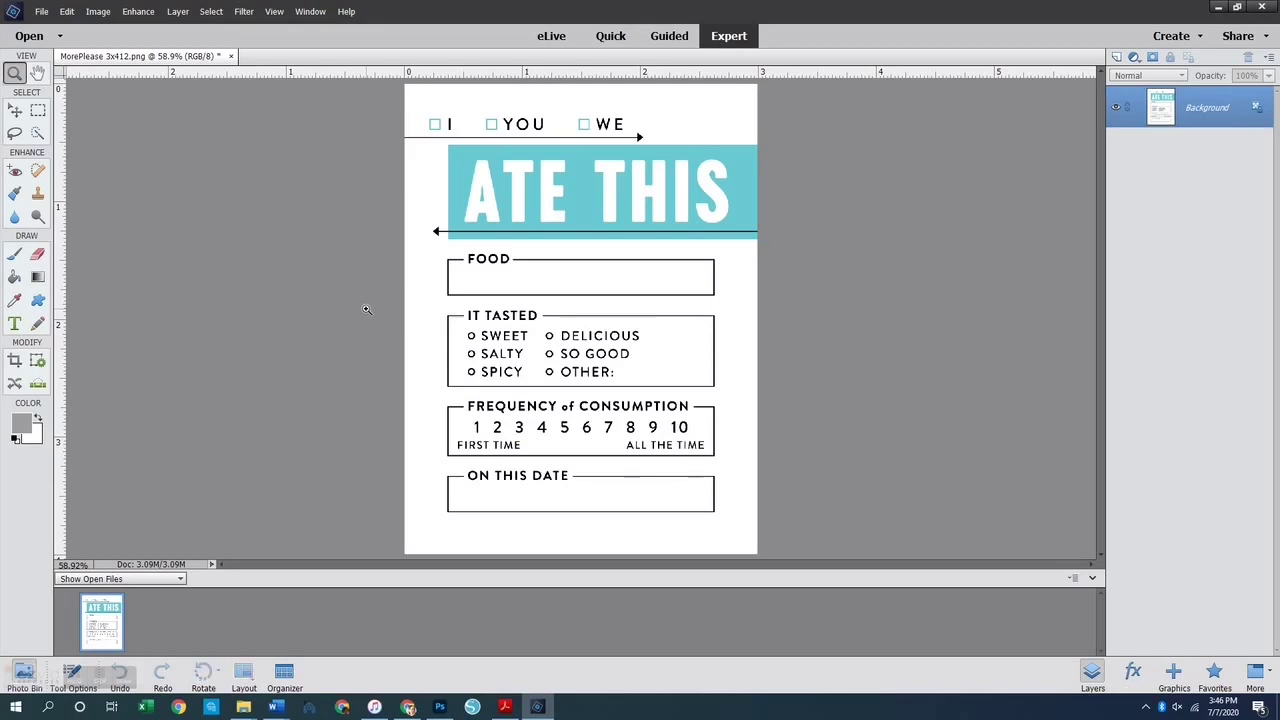
pyautogui.hotkey('ctrl', 'n')
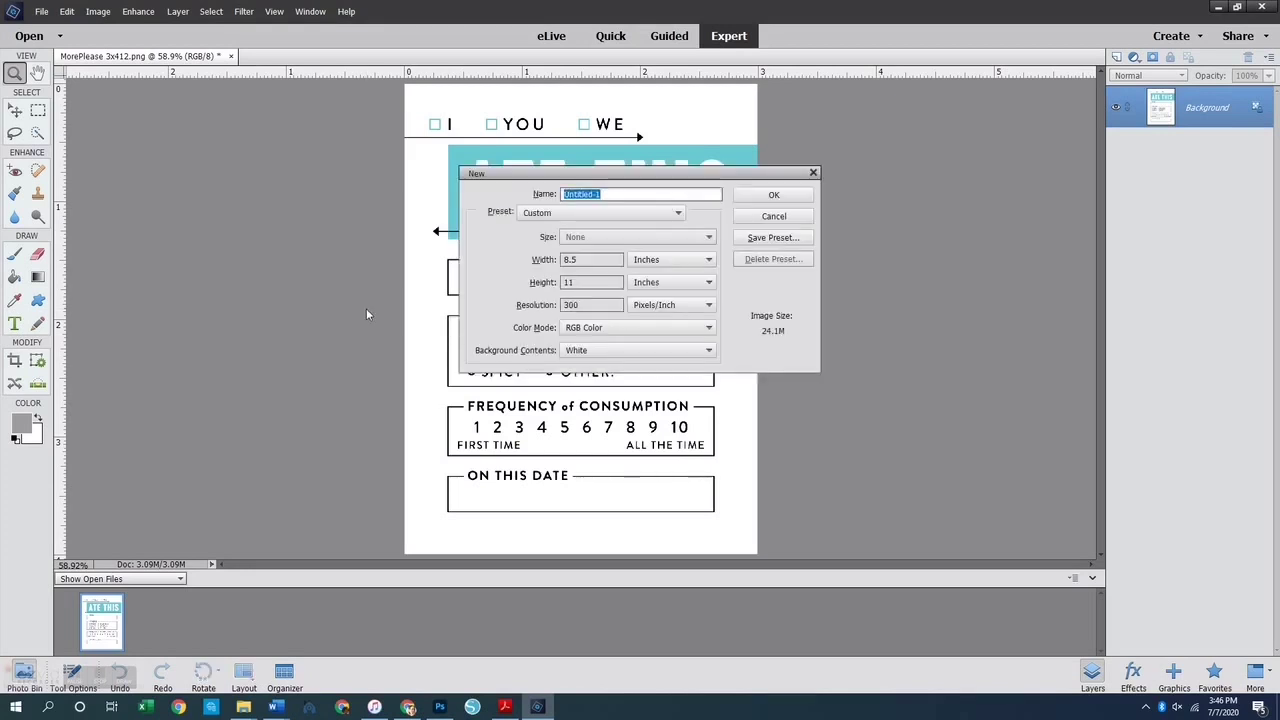
pyautogui.doubleClick(588, 261)
pyautogui.write('4.2')
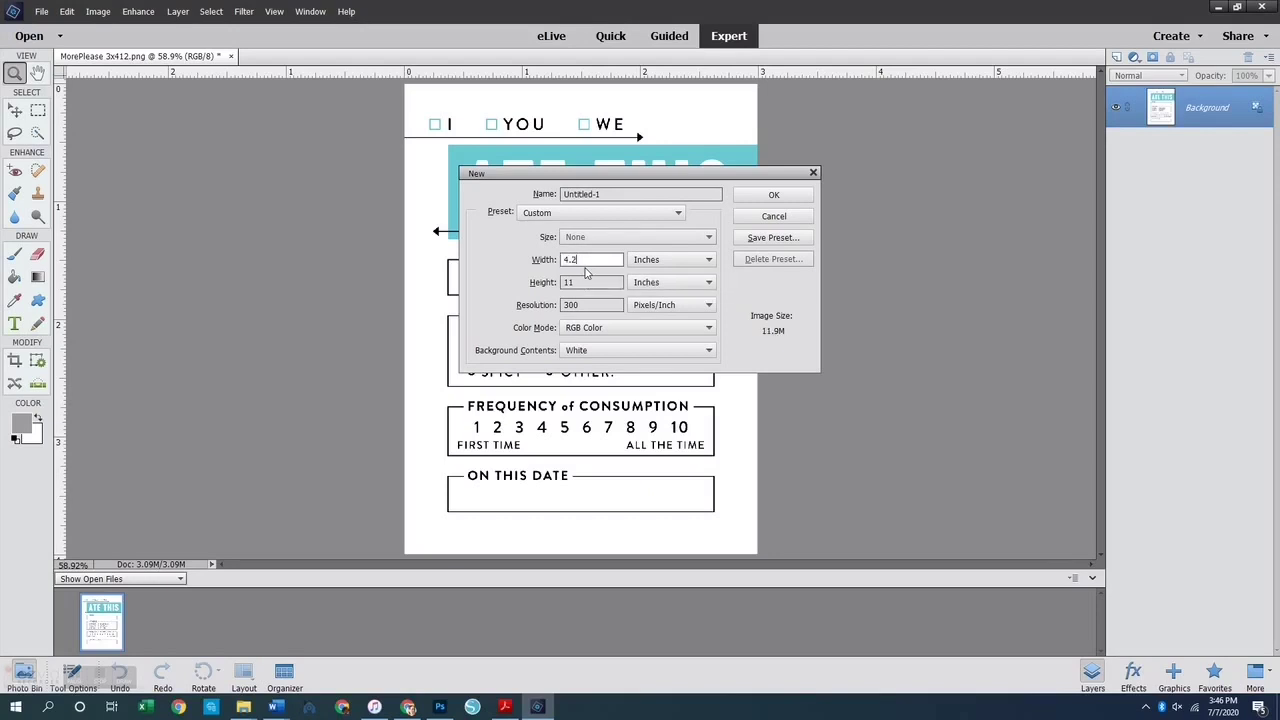
pyautogui.write('5')
pyautogui.press('Tab')
pyautogui.press('Tab')
pyautogui.write('8.')
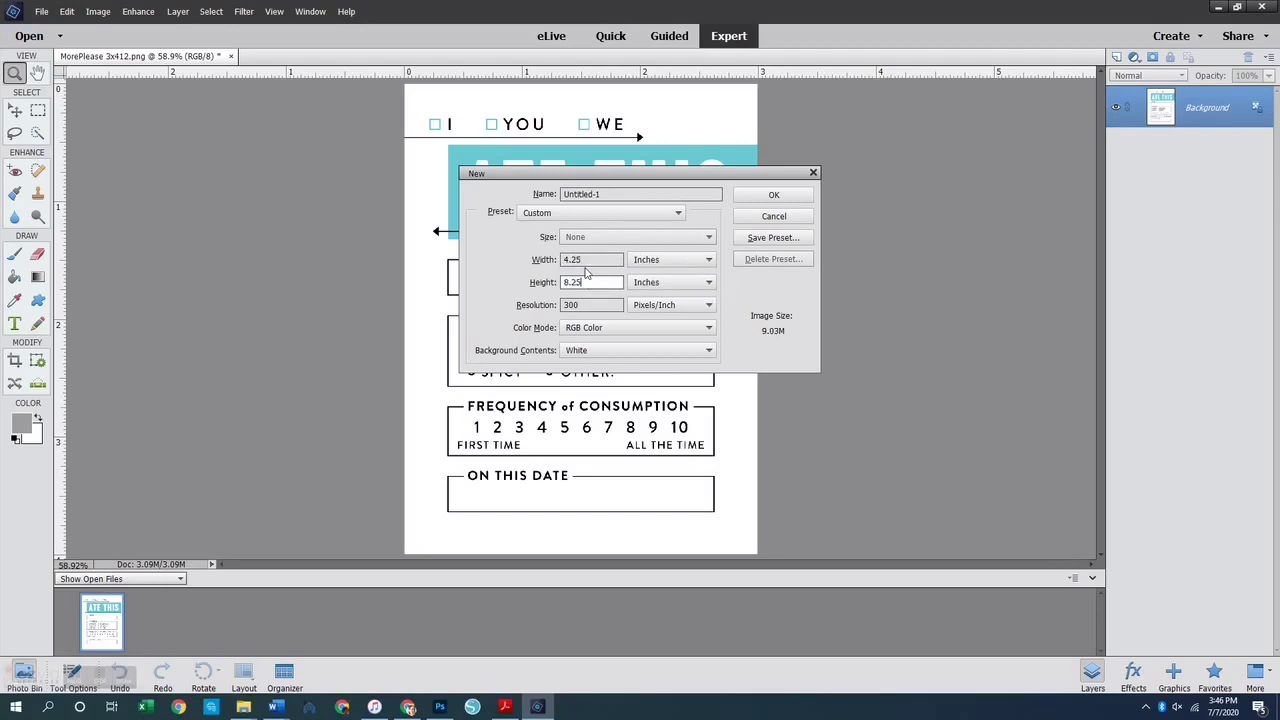
pyautogui.write('25')
pyautogui.press('Tab')
pyautogui.press('Tab')
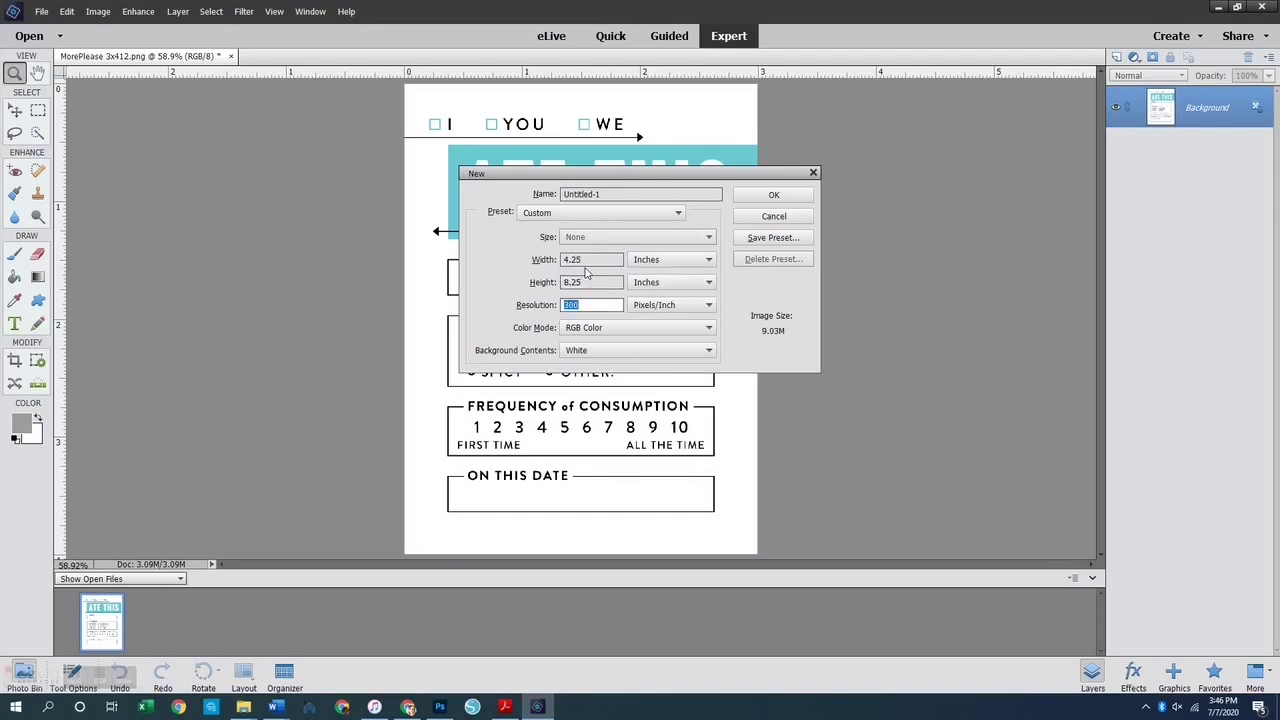
pyautogui.press('Return')
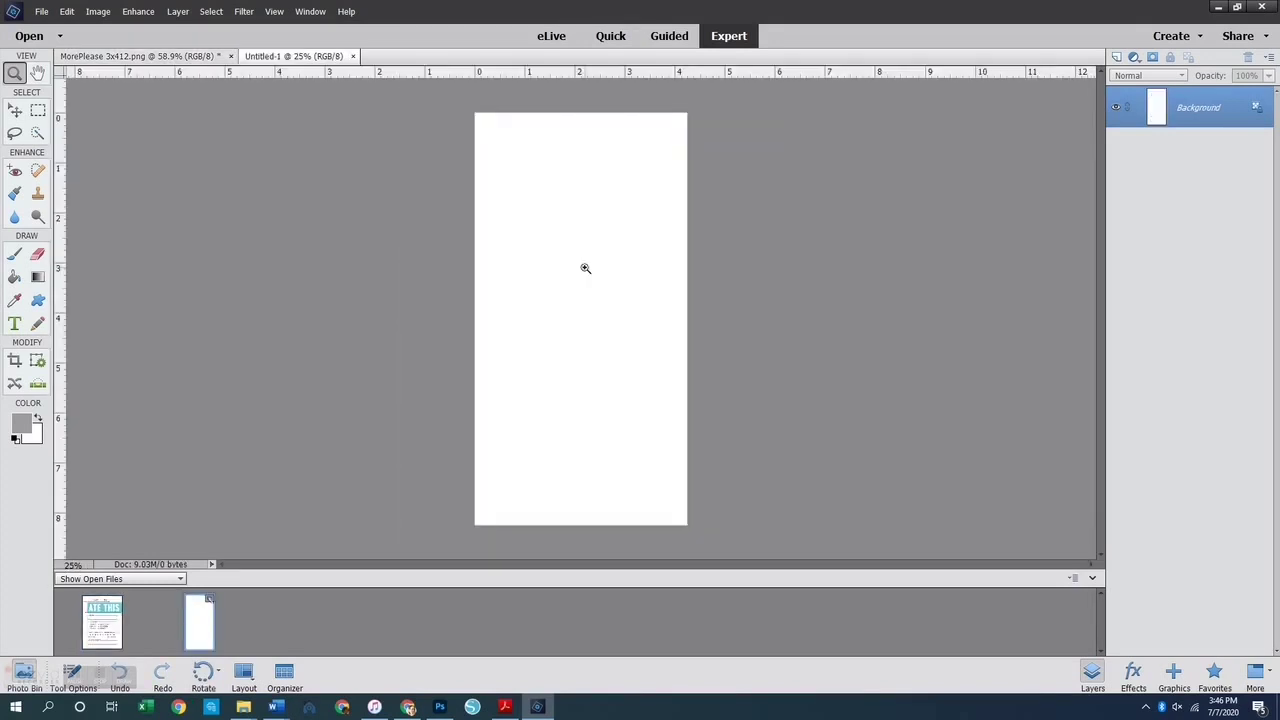
# - Copy the entire ATE THIS card from MorePlease 3x412.png and paste it into the new blank document
pyautogui.click(101, 620)
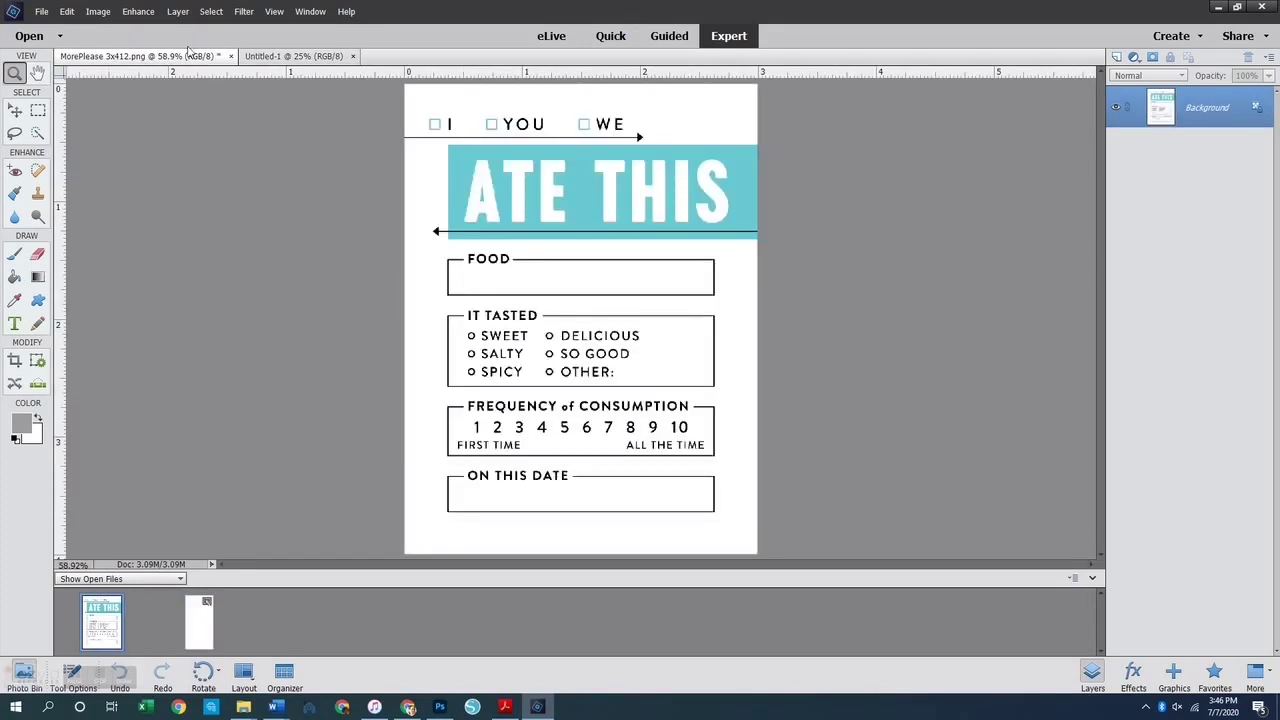
pyautogui.hotkey('ctrl', 'a')
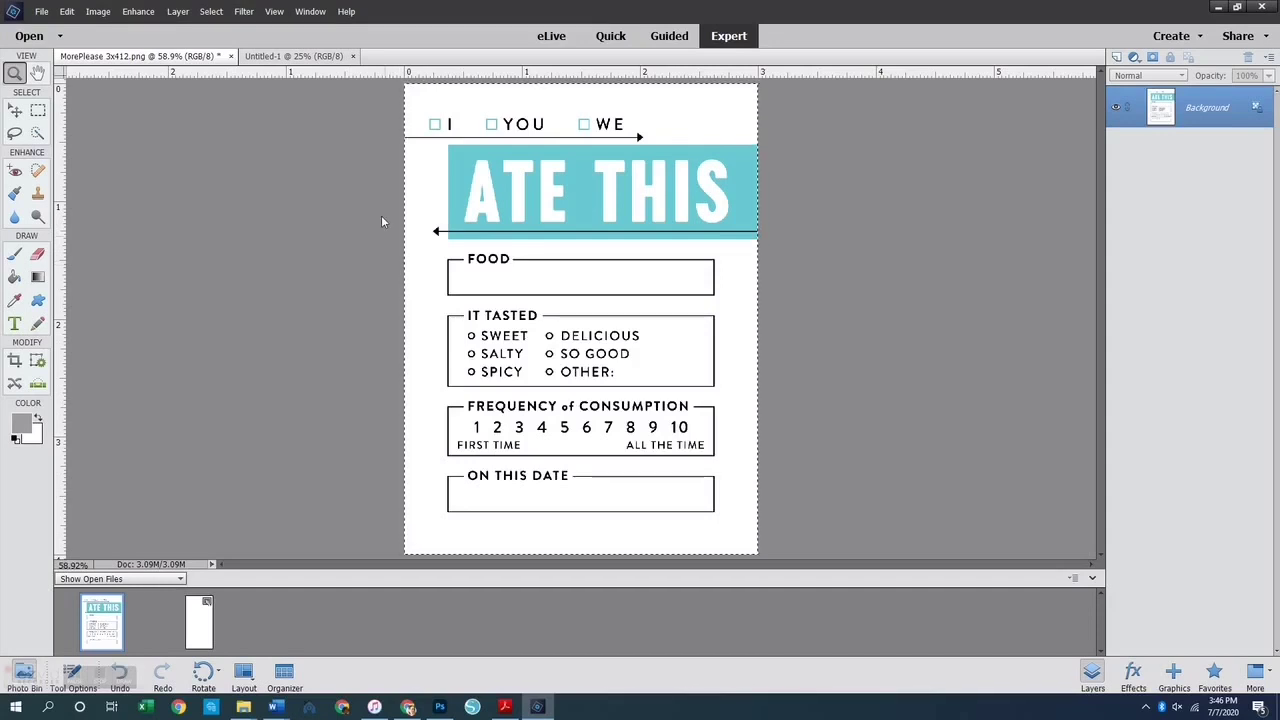
pyautogui.click(254, 60)
pyautogui.hotkey('ctrl', 'v')
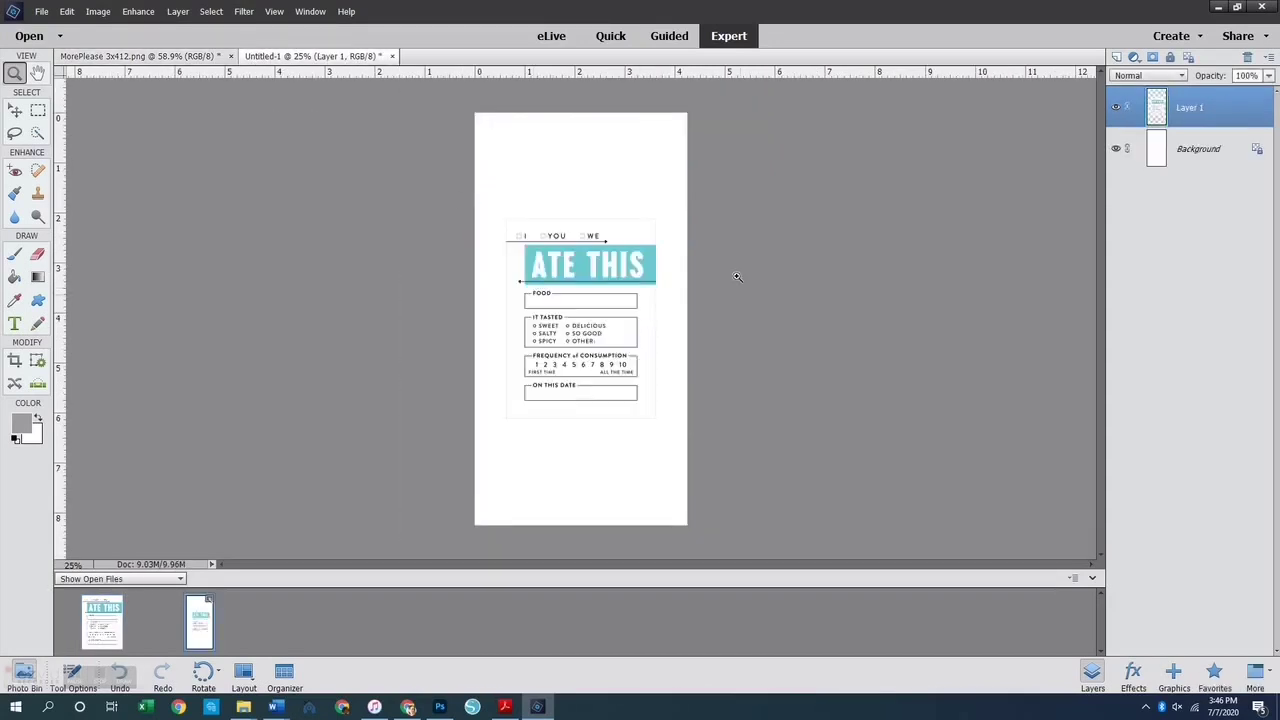
# - Erase the thin grey outline along the pasted card's left side below the arrow and its lower edge, using an 87 px brush eraser
pyautogui.click(620, 337)
pyautogui.click(608, 334)
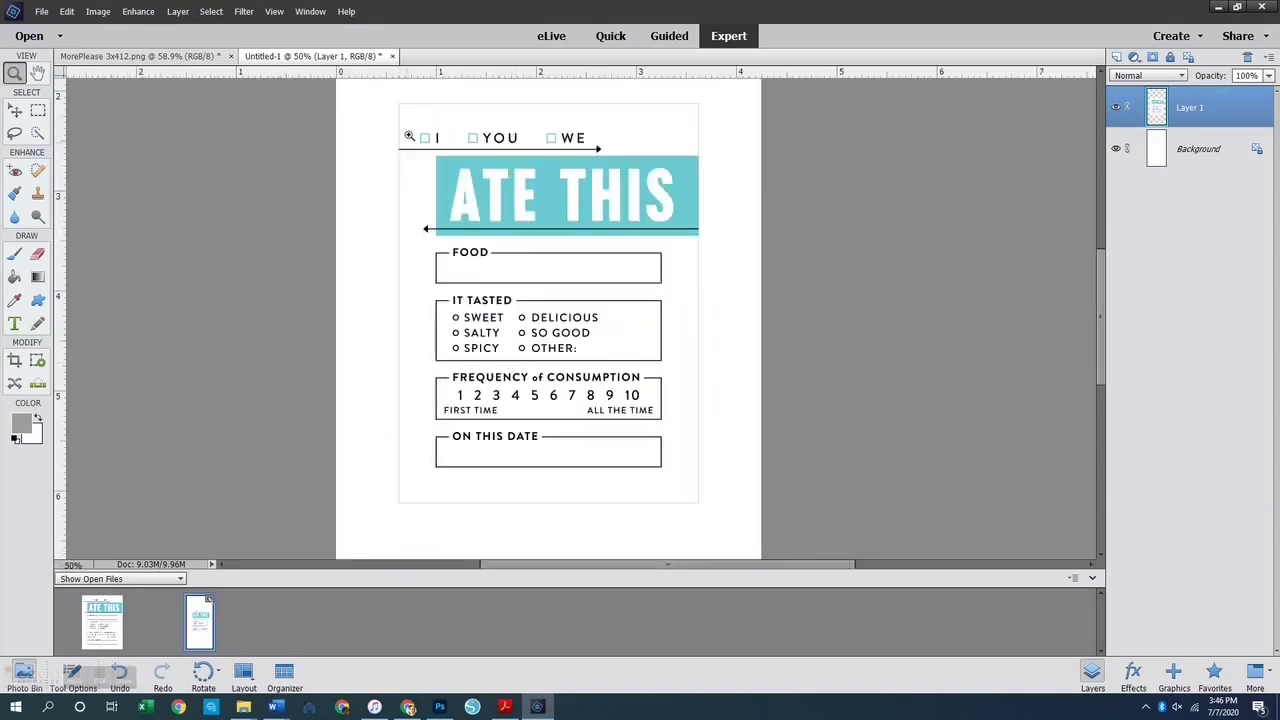
pyautogui.click(500, 403)
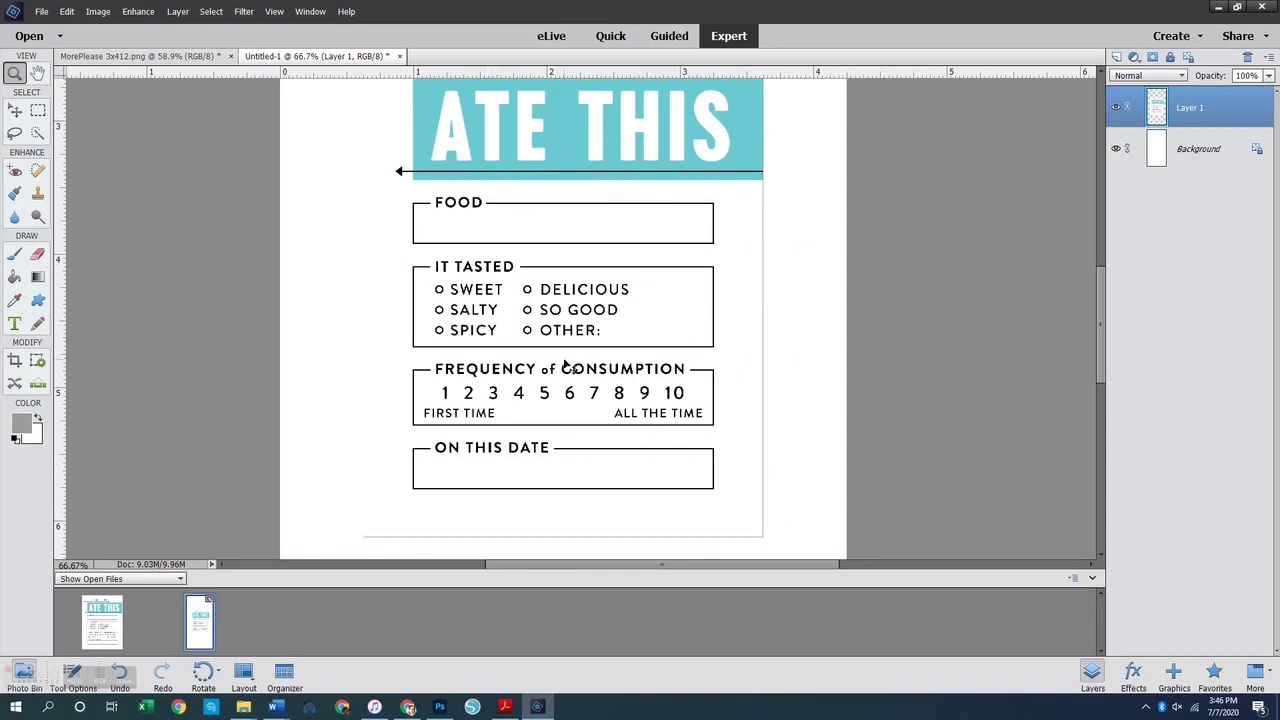
pyautogui.keyDown('alt'); pyautogui.click(564, 360); pyautogui.keyUp('alt')
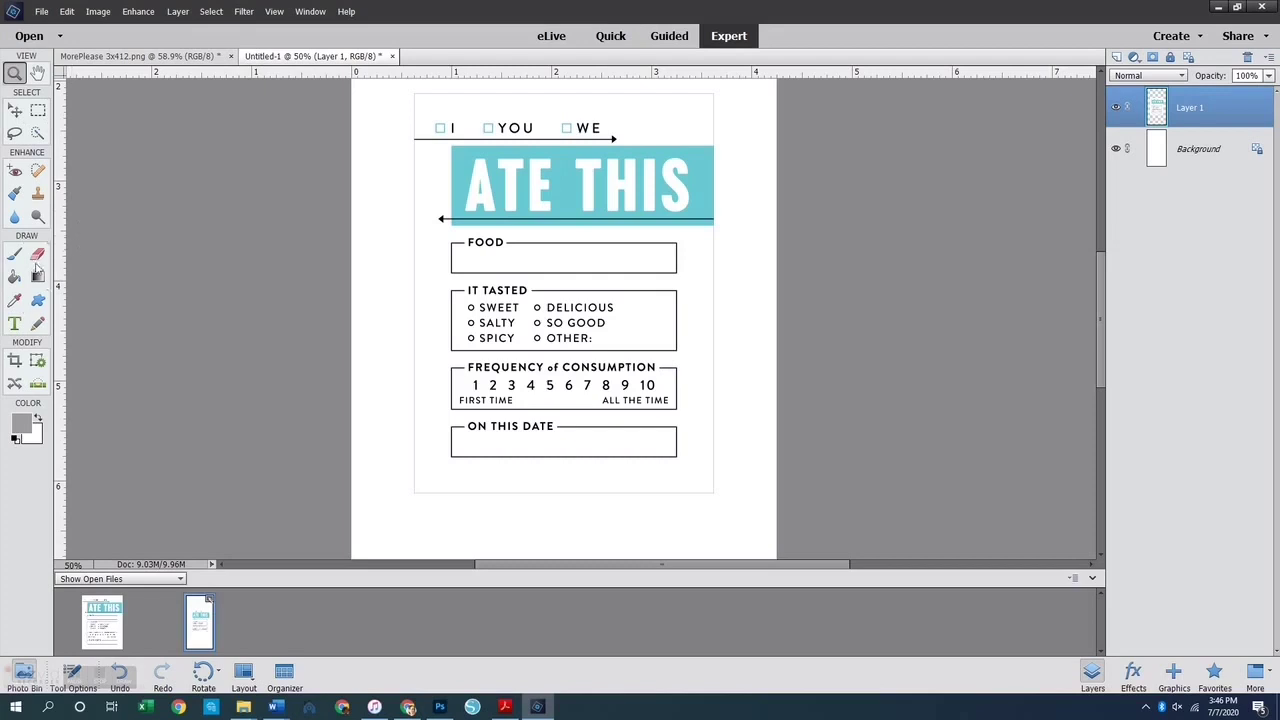
pyautogui.click(38, 256)
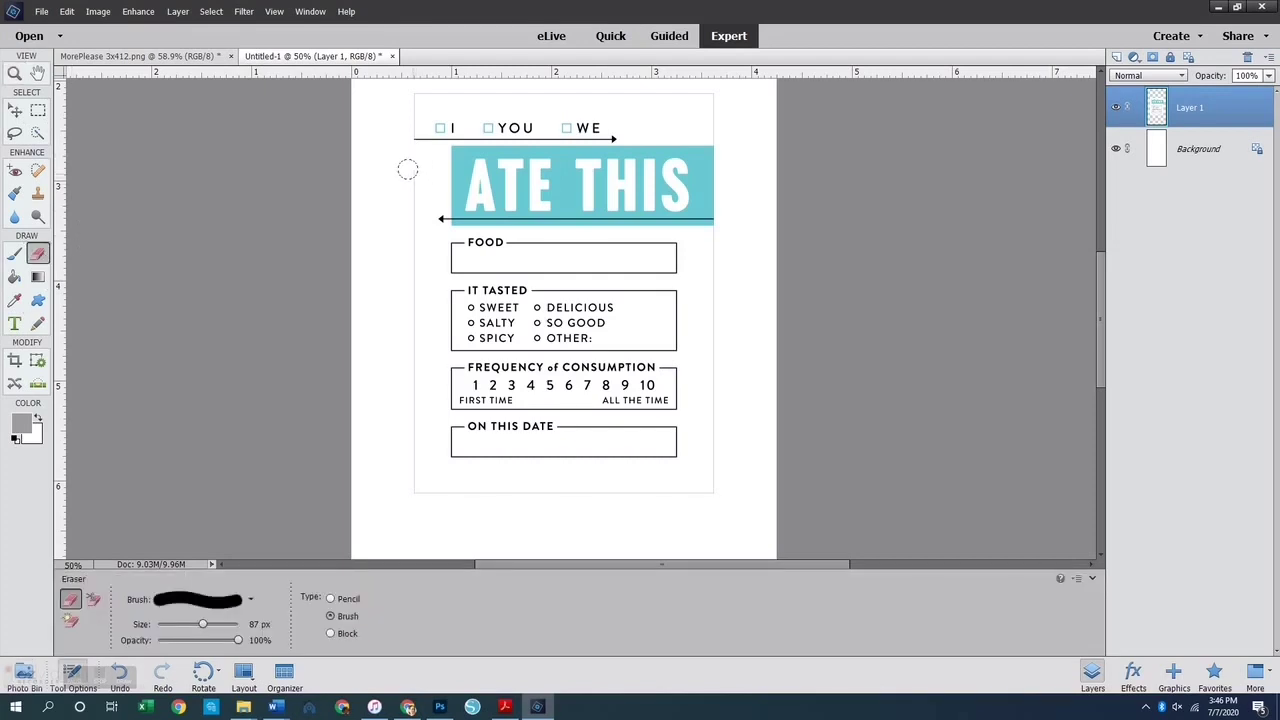
pyautogui.moveTo(402, 319)
pyautogui.mouseDown()
pyautogui.moveTo(408, 493)
pyautogui.moveTo(482, 476)
pyautogui.moveTo(717, 483)
pyautogui.mouseUp()
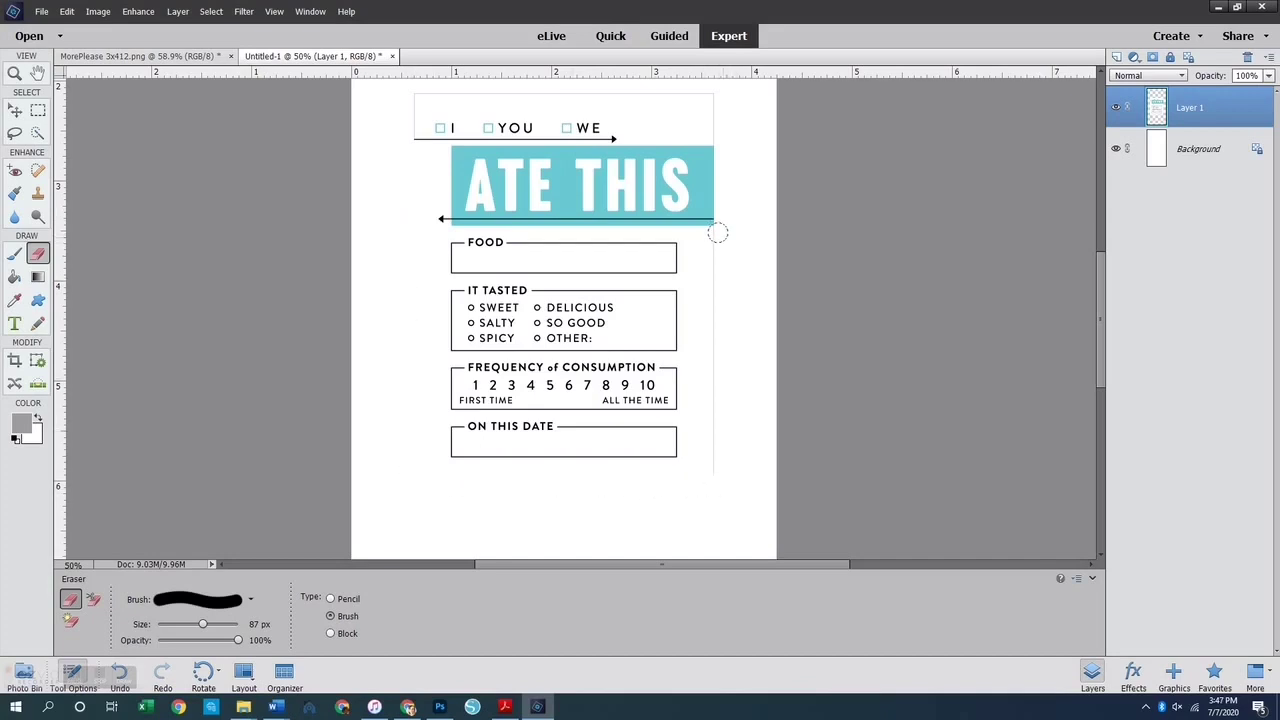
# - Erase the remaining grey outline along the card's right side, upper edge and upper-left side without touching the teal banner
pyautogui.moveTo(713, 241); pyautogui.dragTo(720, 340)
pyautogui.hotkey('ctrl', 'z')
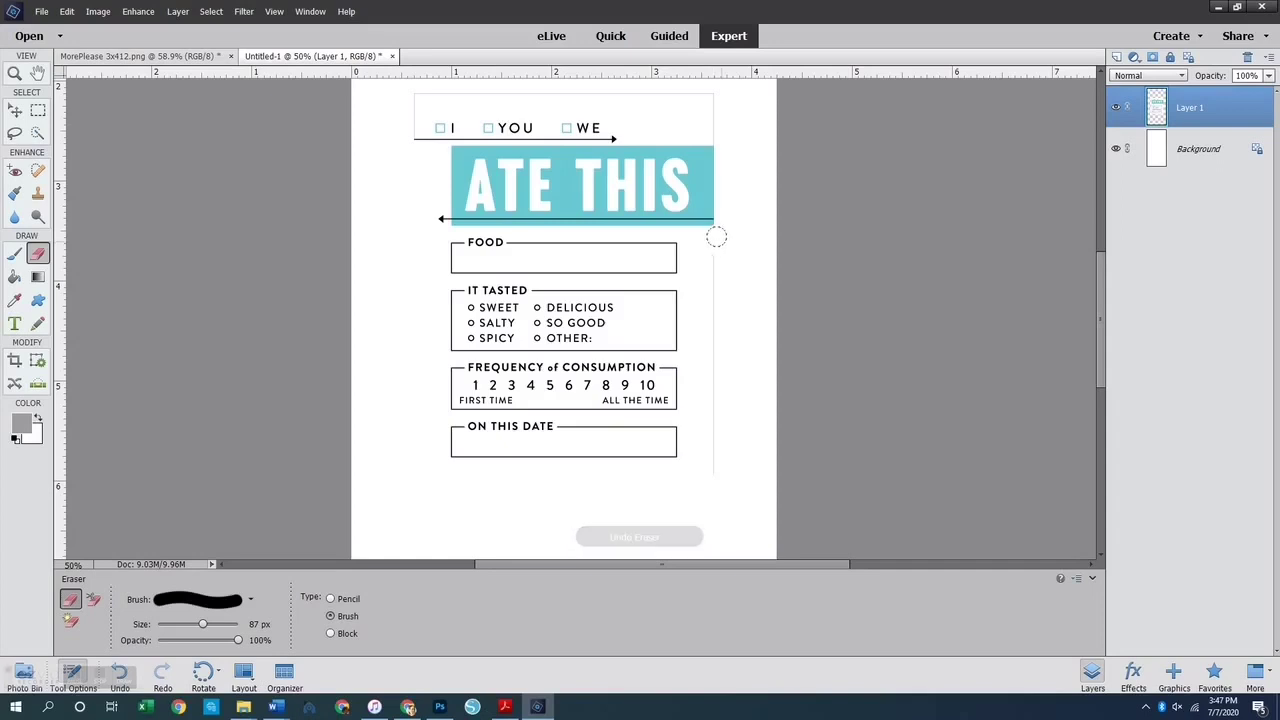
pyautogui.click(715, 237)
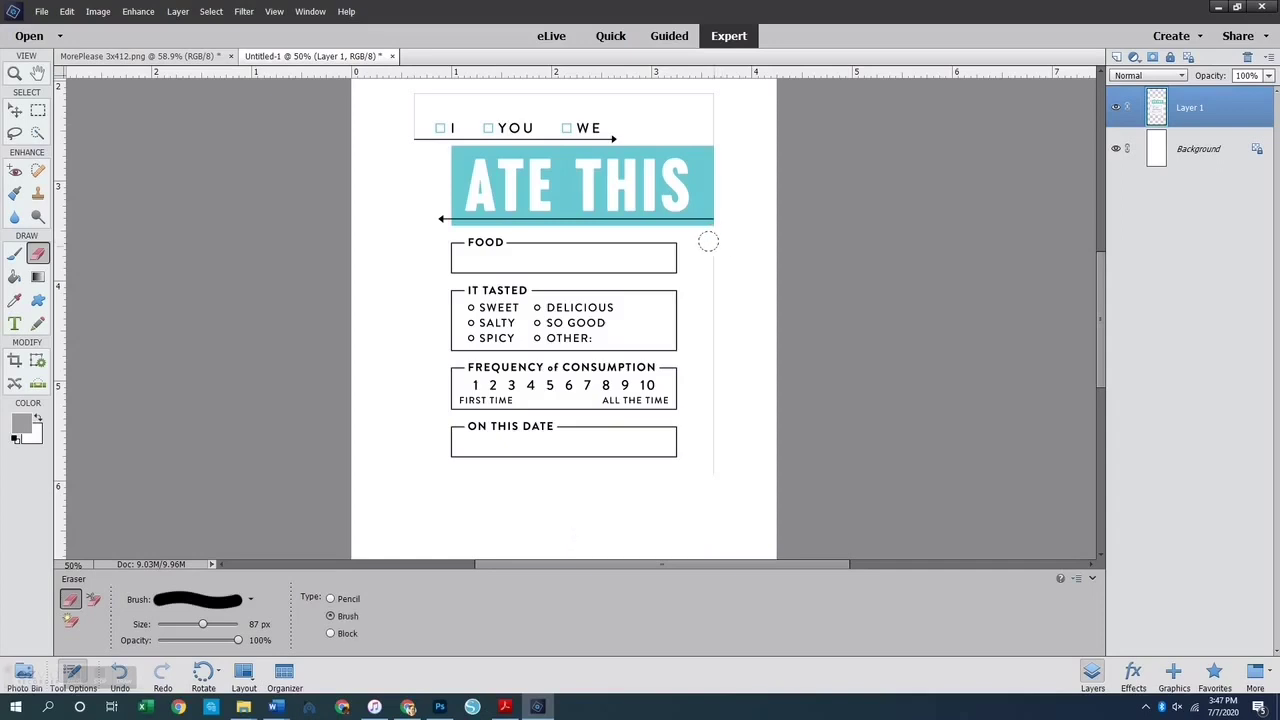
pyautogui.moveTo(712, 236); pyautogui.dragTo(714, 480)
pyautogui.scroll(2, 748, 337)
pyautogui.moveTo(706, 153); pyautogui.dragTo(709, 190)
pyautogui.moveTo(691, 137)
pyautogui.mouseDown()
pyautogui.moveTo(680, 149)
pyautogui.moveTo(546, 134)
pyautogui.moveTo(591, 149)
pyautogui.moveTo(420, 146)
pyautogui.moveTo(405, 183)
pyautogui.mouseUp()
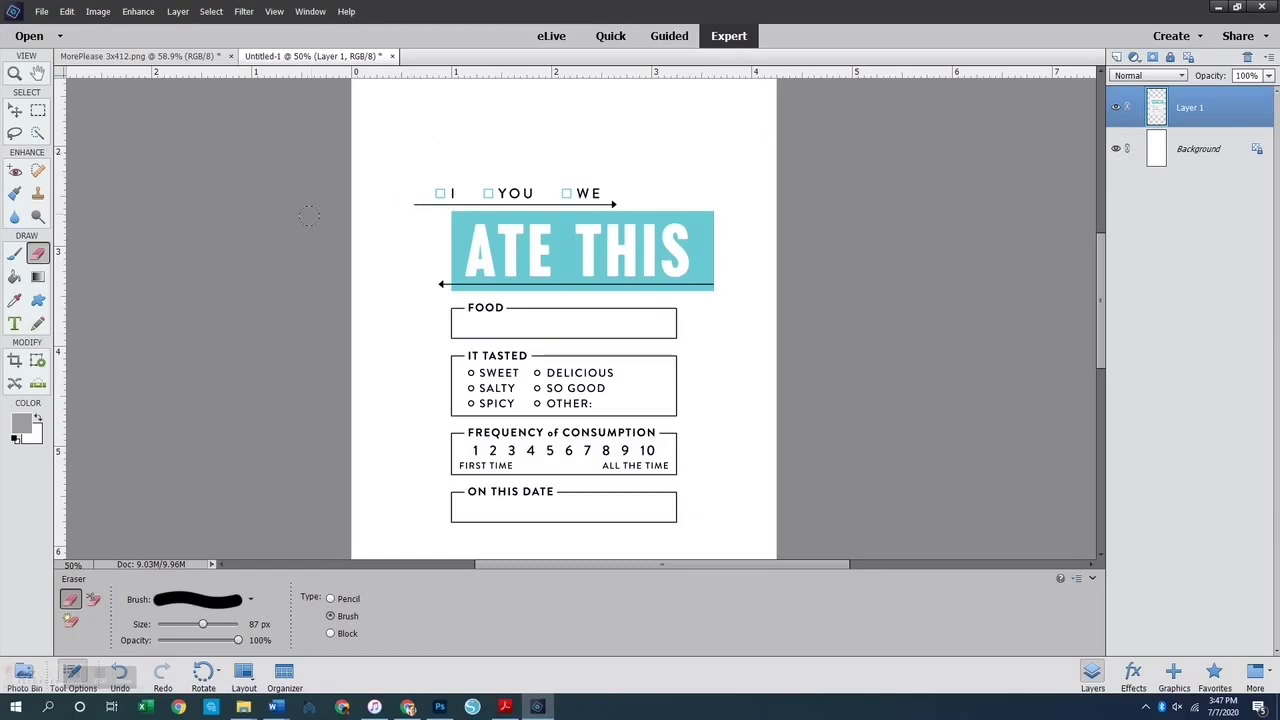
pyautogui.click(15, 111)
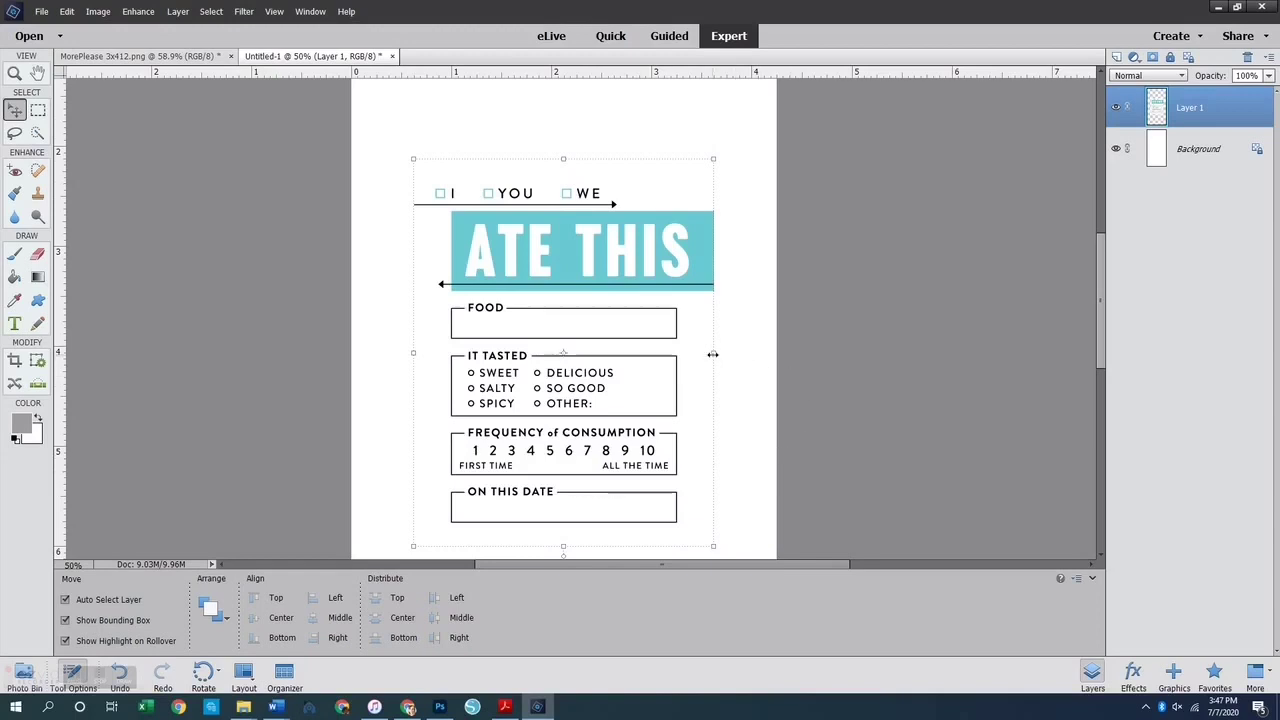
pyautogui.moveTo(712, 354)
pyautogui.mouseDown()
pyautogui.moveTo(758, 354)
pyautogui.moveTo(712, 358)
pyautogui.moveTo(724, 357)
pyautogui.mouseUp()
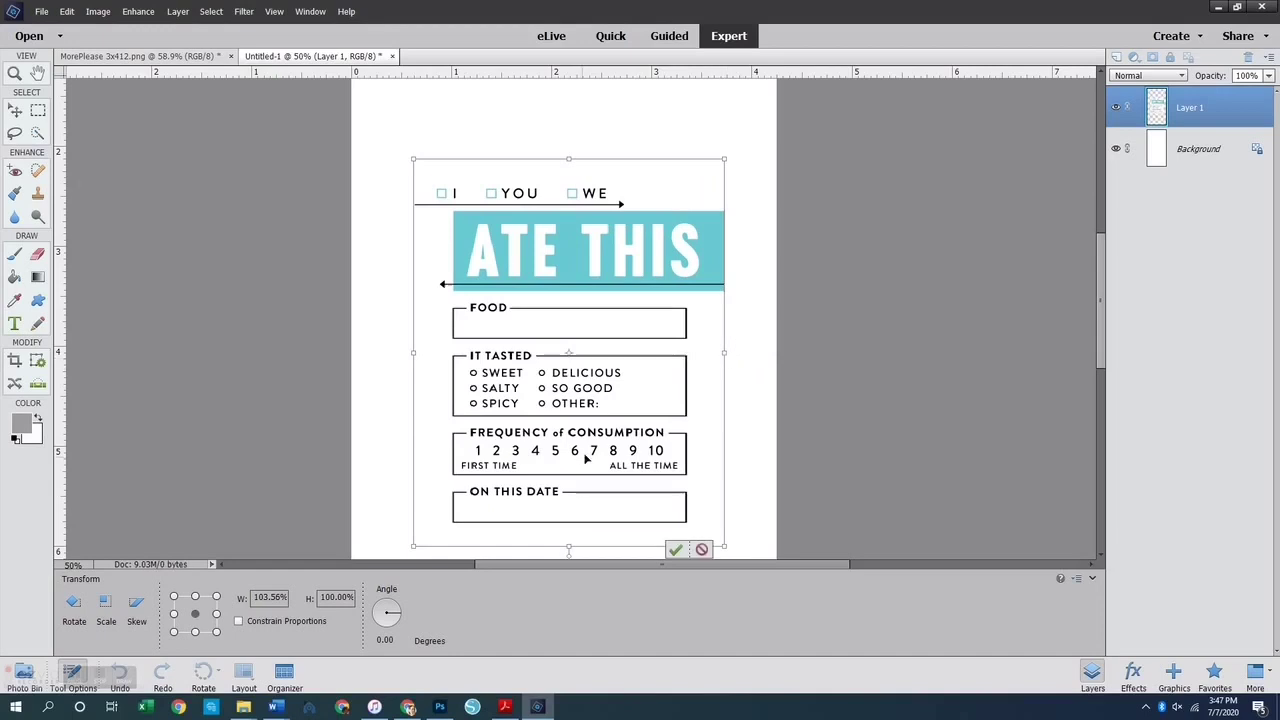
pyautogui.click(703, 550)
pyautogui.moveTo(729, 162); pyautogui.dragTo(797, 87)
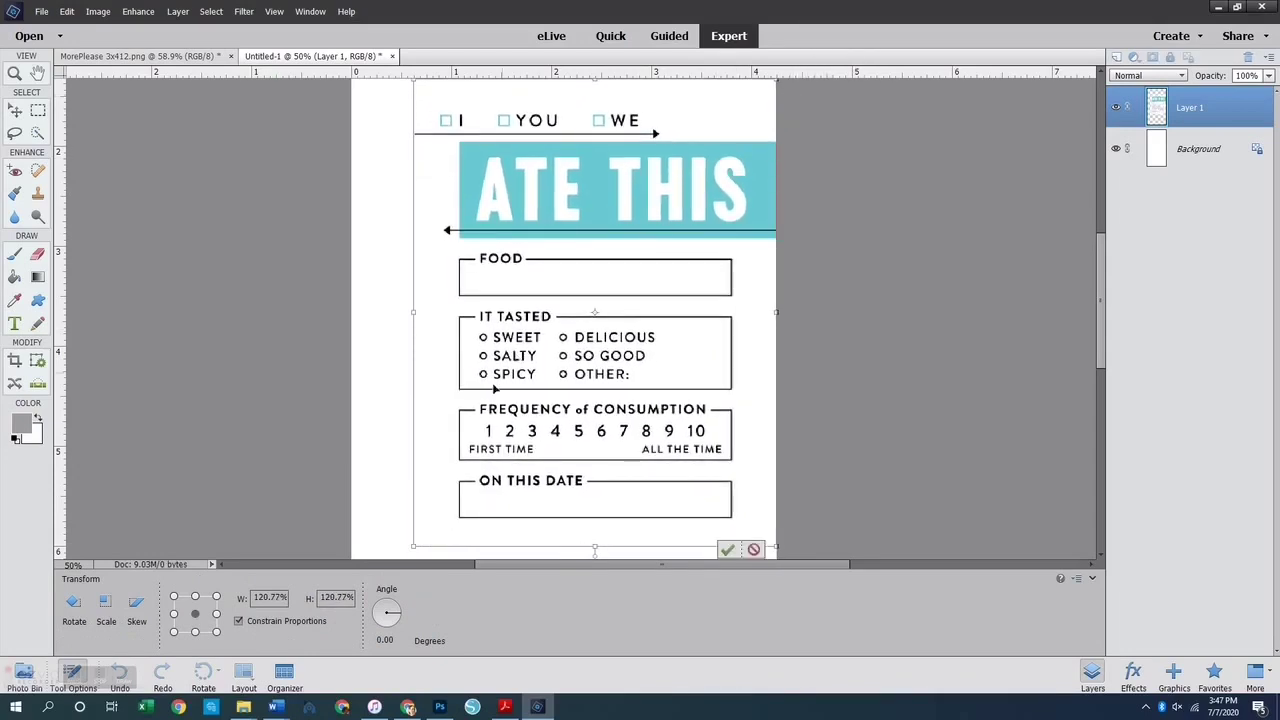
pyautogui.scroll(-3, 420, 395)
pyautogui.moveTo(415, 424); pyautogui.dragTo(360, 437)
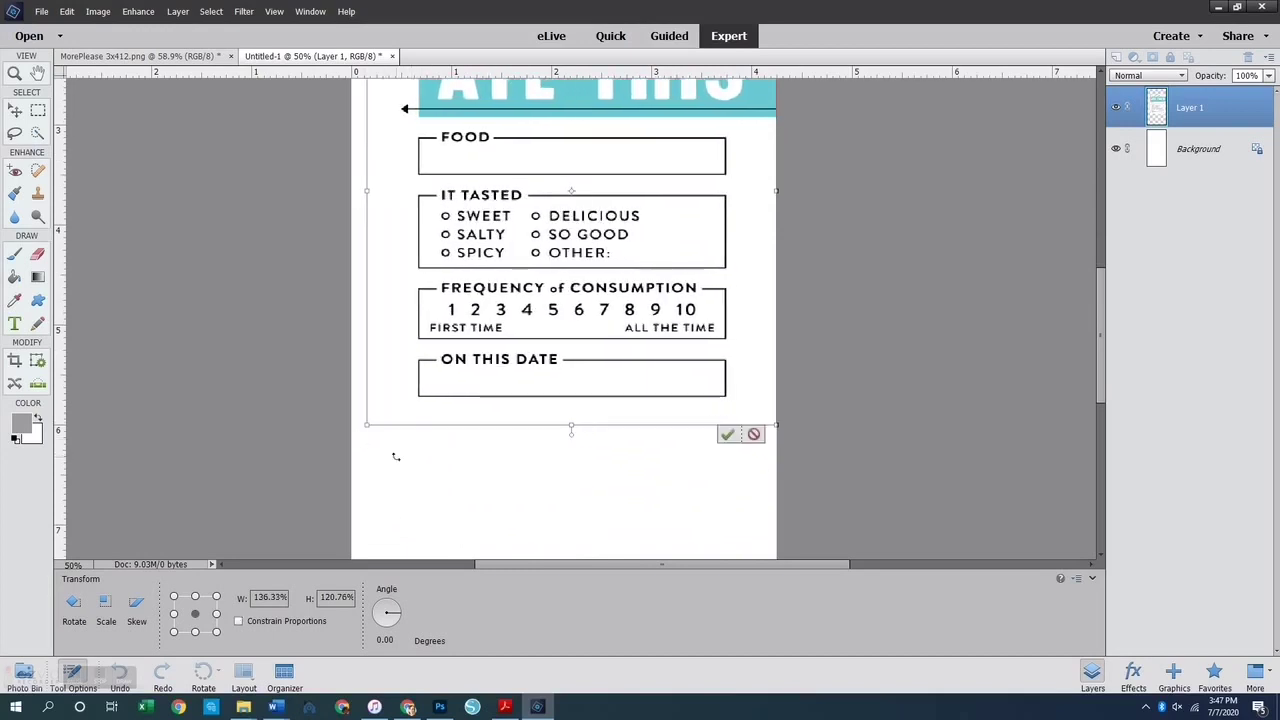
pyautogui.click(754, 435)
# - Enlarge the ATE THIS card proportionally from its corners until it spans the full 4.25 in page width, and apply the transform
pyautogui.moveTo(714, 426); pyautogui.dragTo(798, 486)
pyautogui.scroll(4, 420, 270)
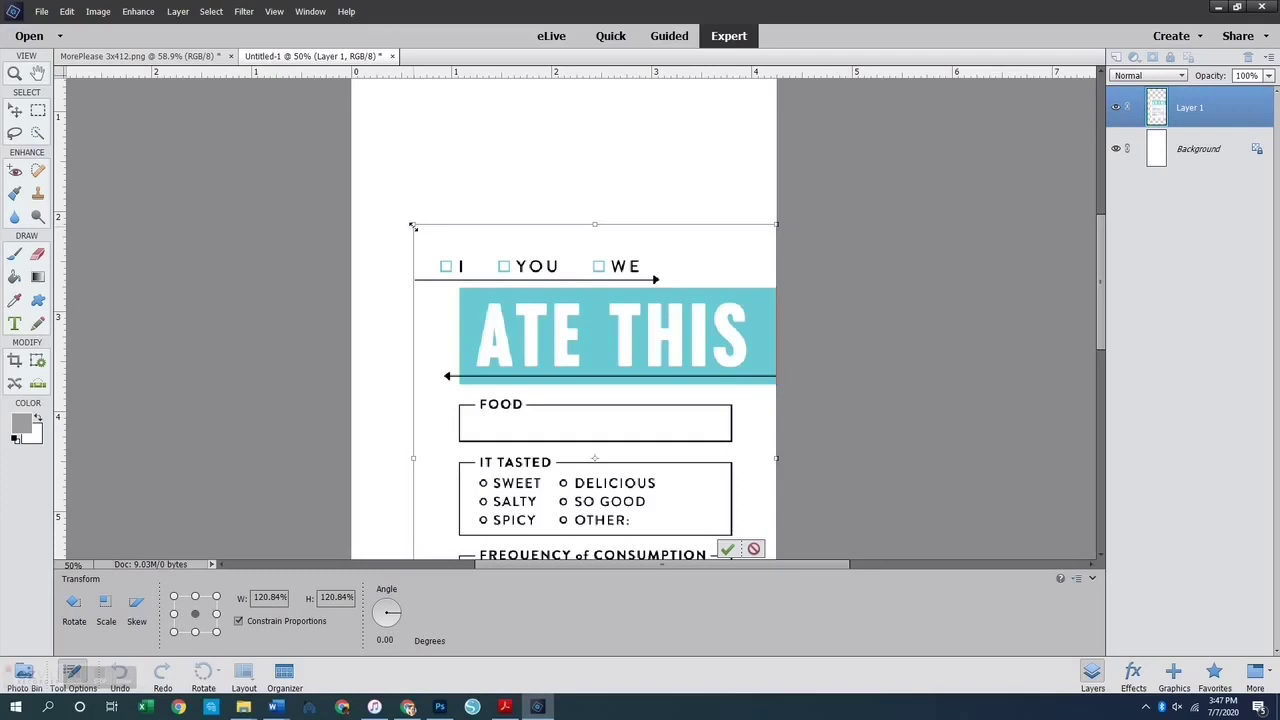
pyautogui.moveTo(414, 223); pyautogui.dragTo(320, 170)
pyautogui.press('Return')
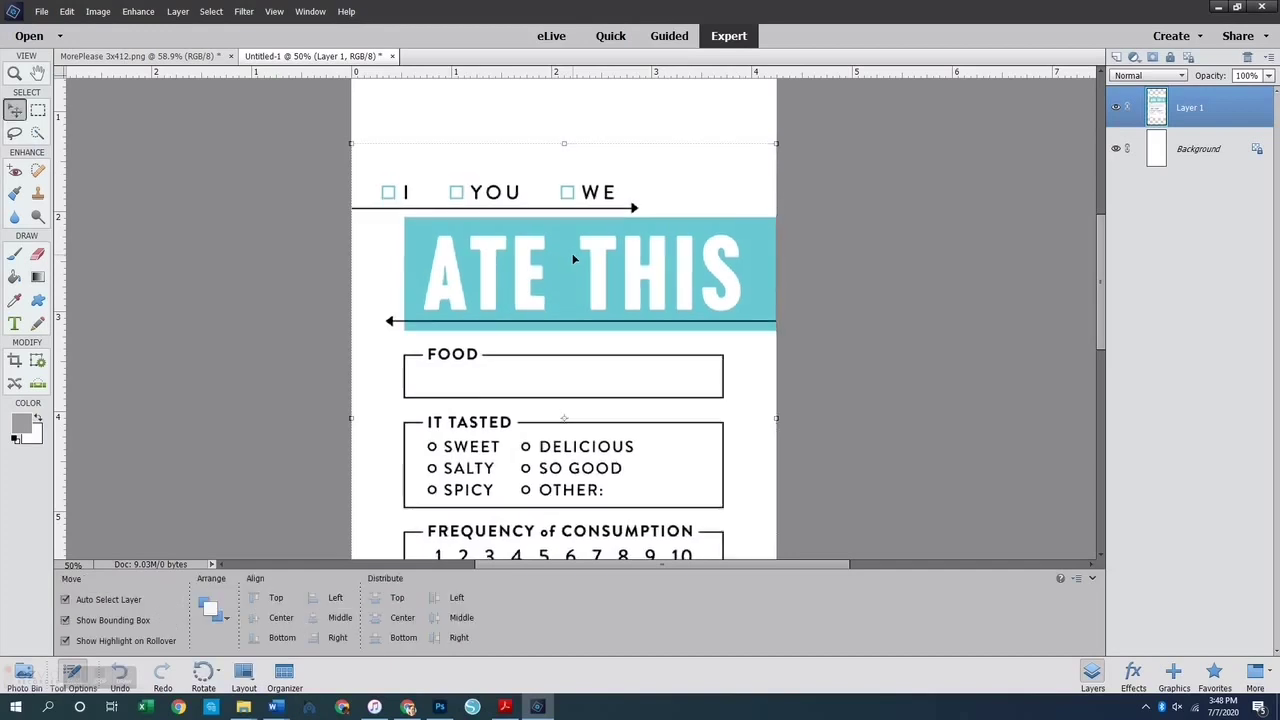
pyautogui.click(915, 370)
# - Fit the whole page in view and move the ATE THIS card up so it sits flush with the page's upper edge
pyautogui.scroll(-5, 669, 386)
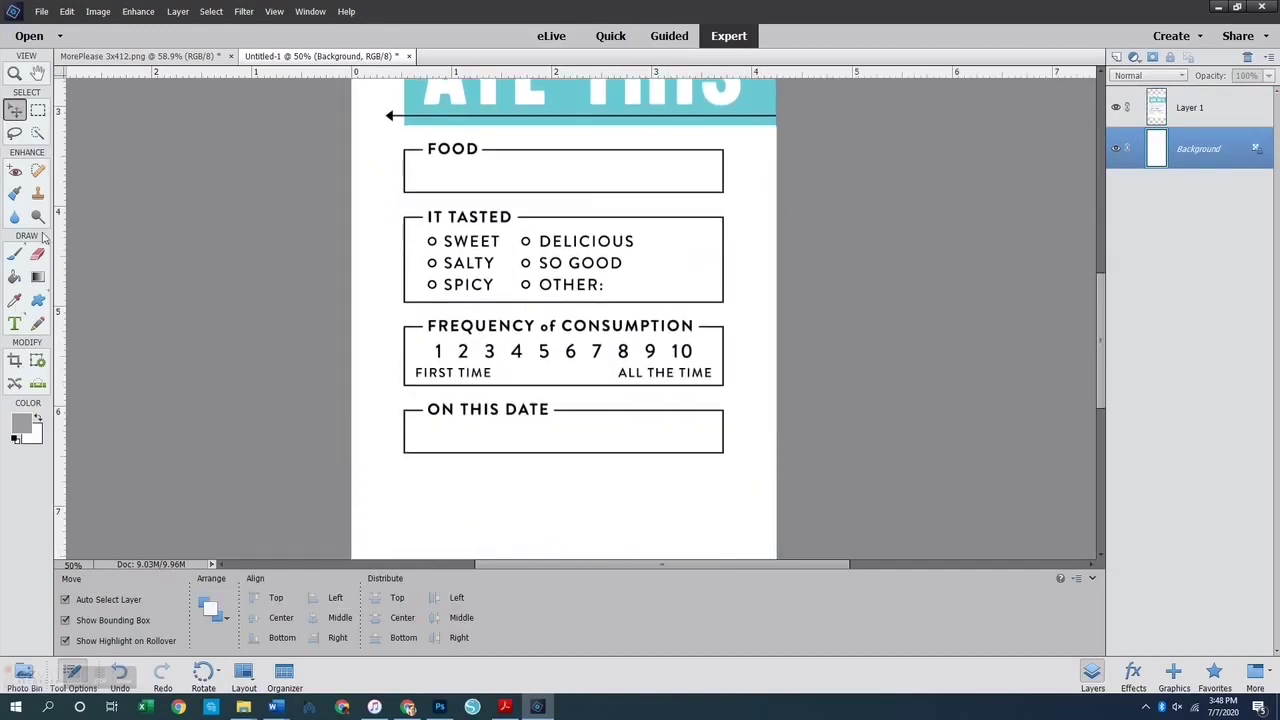
pyautogui.click(15, 74)
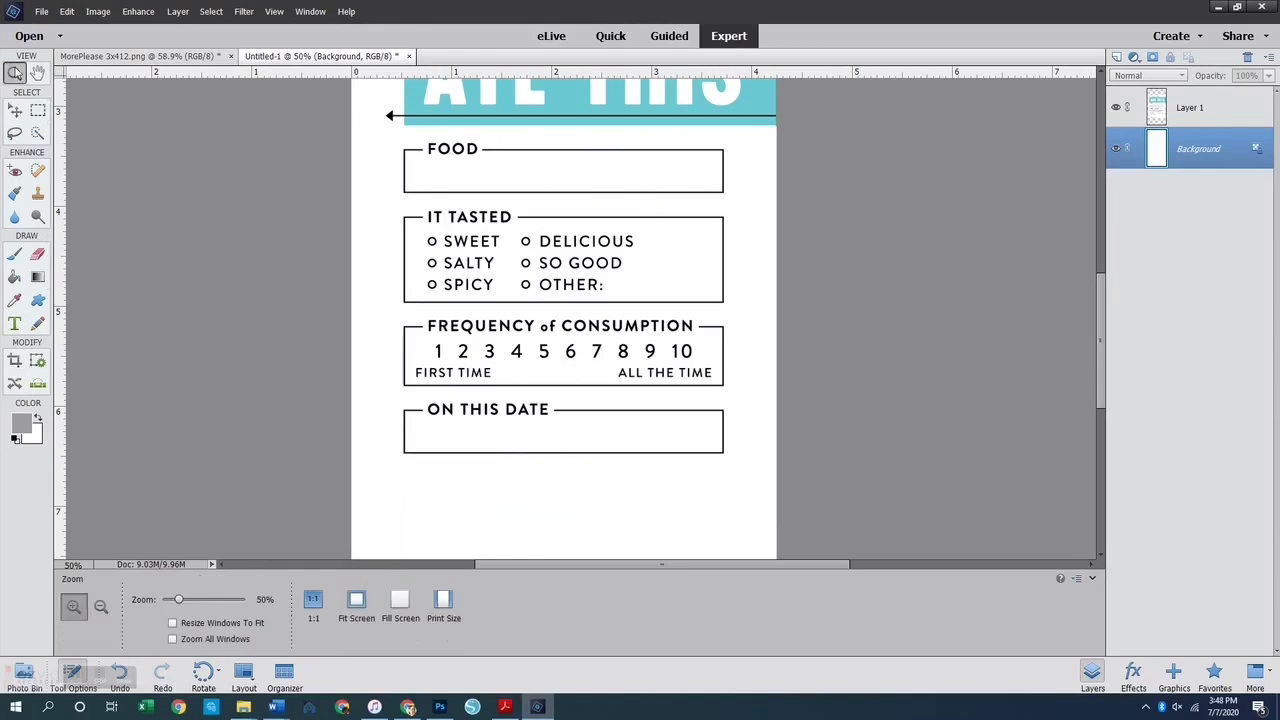
pyautogui.rightClick(540, 324)
pyautogui.click(580, 336)
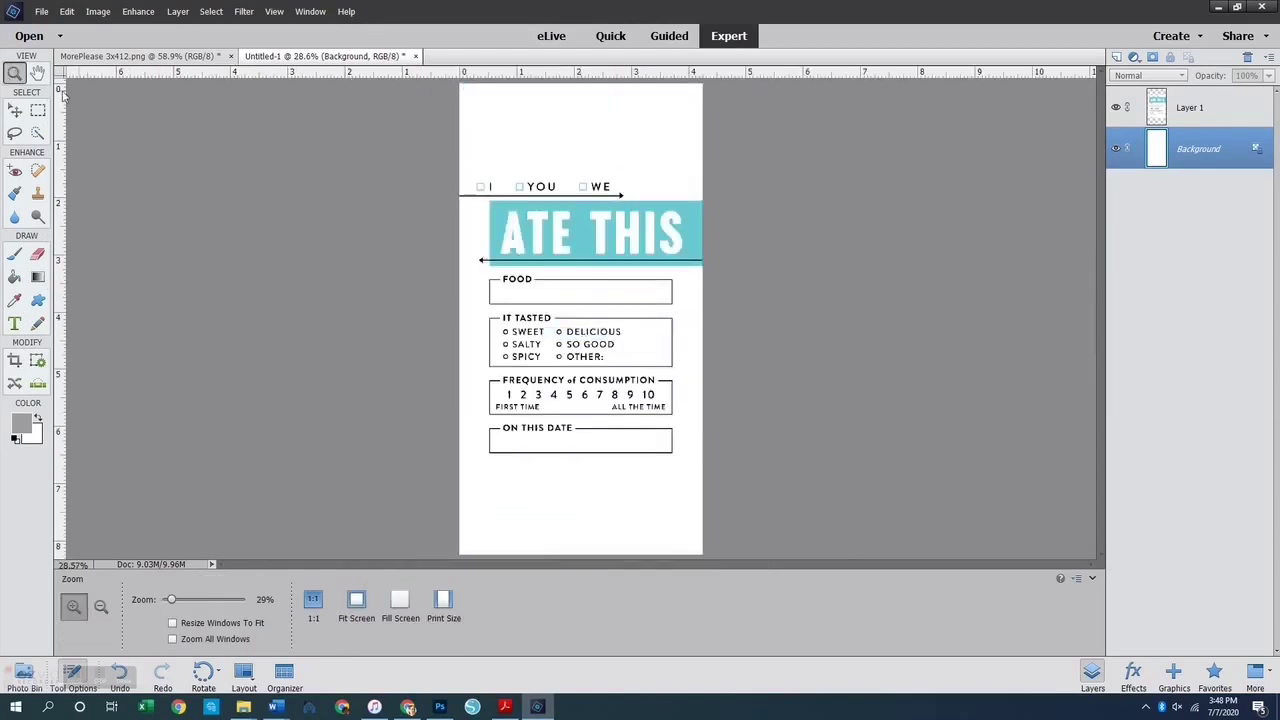
pyautogui.click(14, 112)
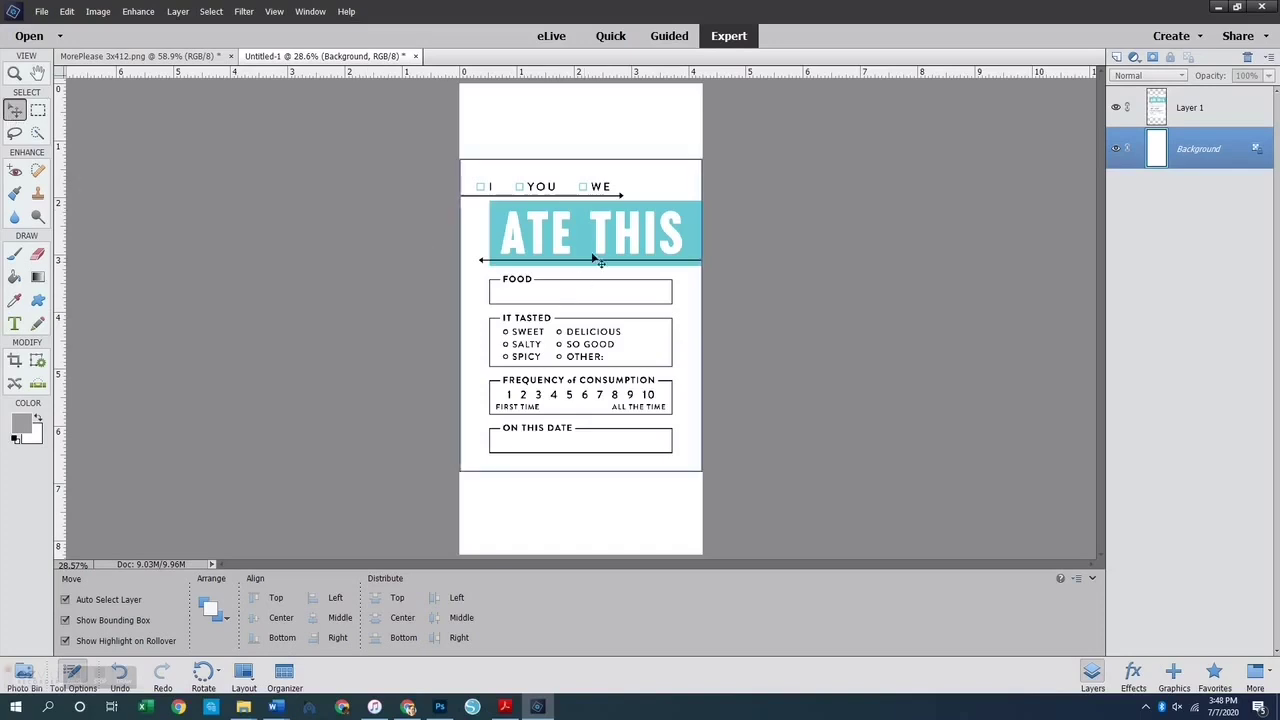
pyautogui.moveTo(573, 263); pyautogui.dragTo(571, 187)
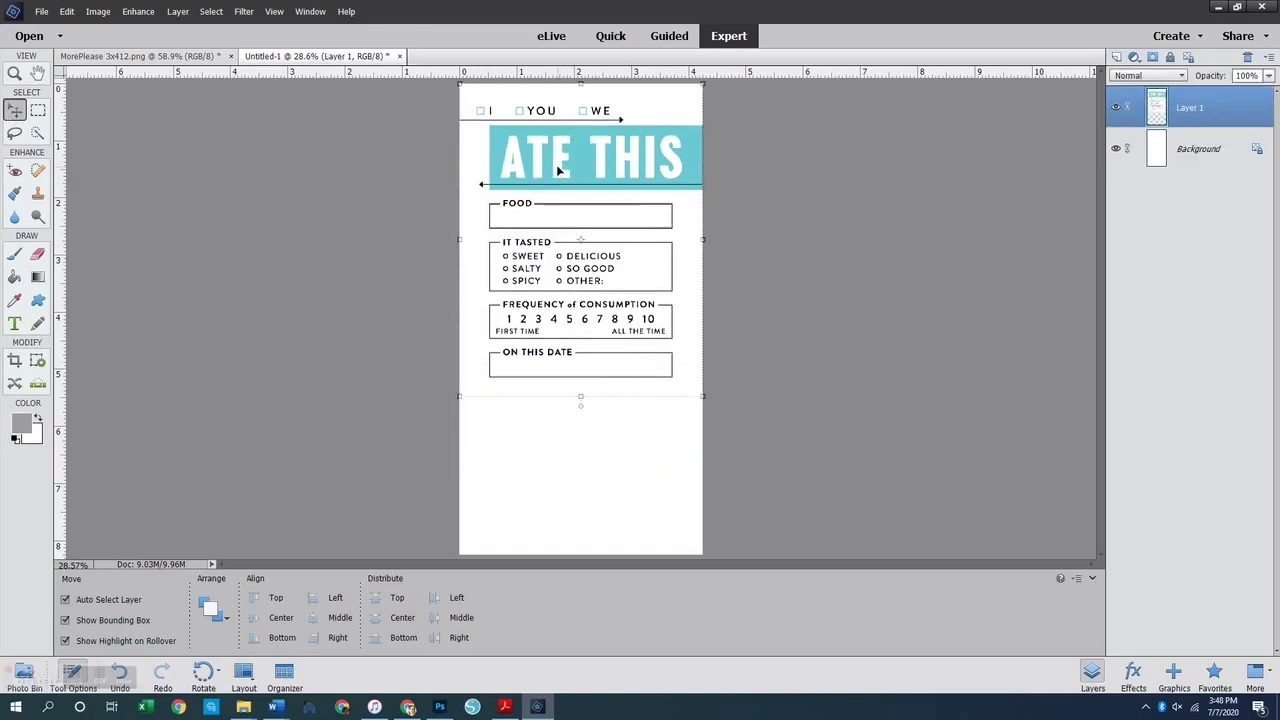
pyautogui.moveTo(558, 170); pyautogui.dragTo(563, 170)
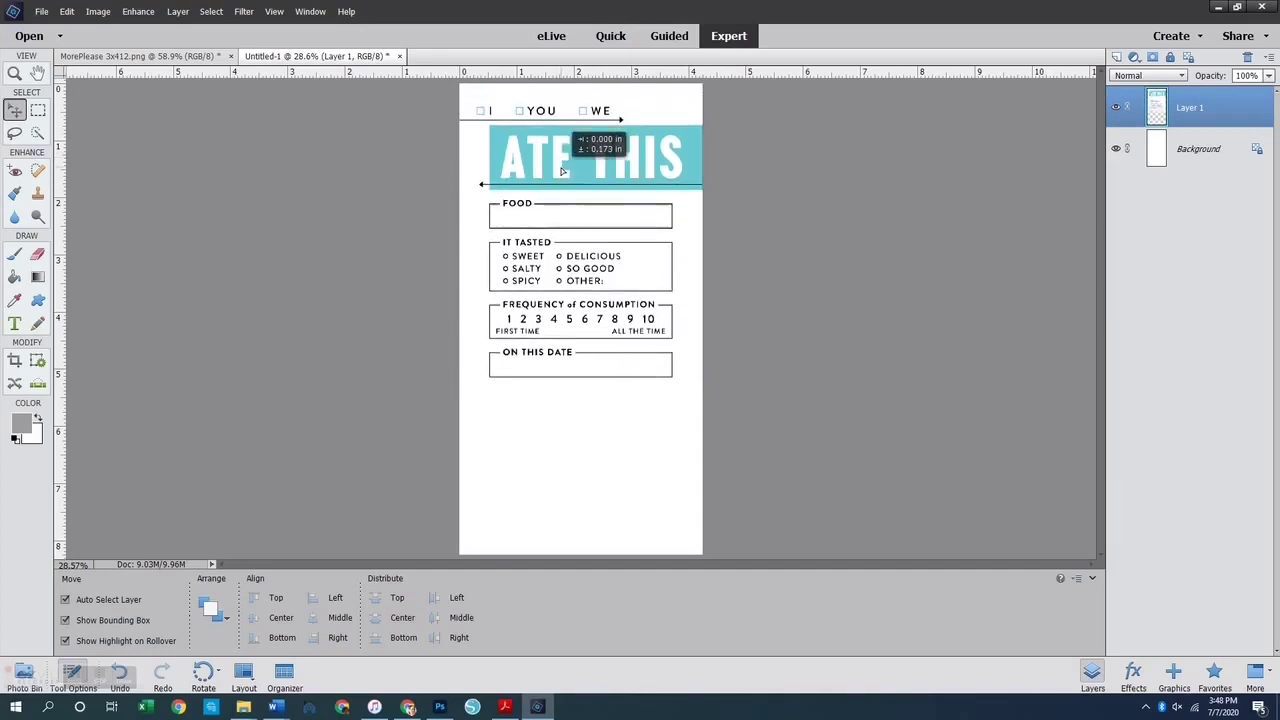
pyautogui.click(778, 343)
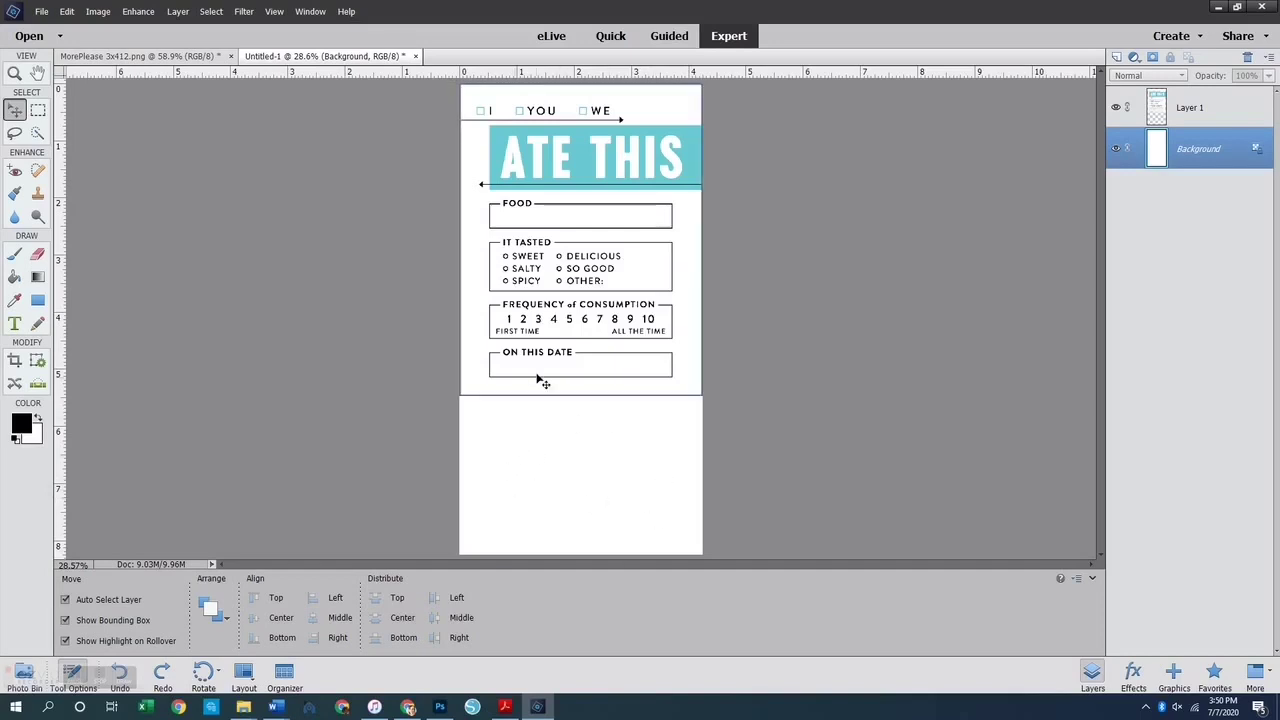
pyautogui.click(37, 112)
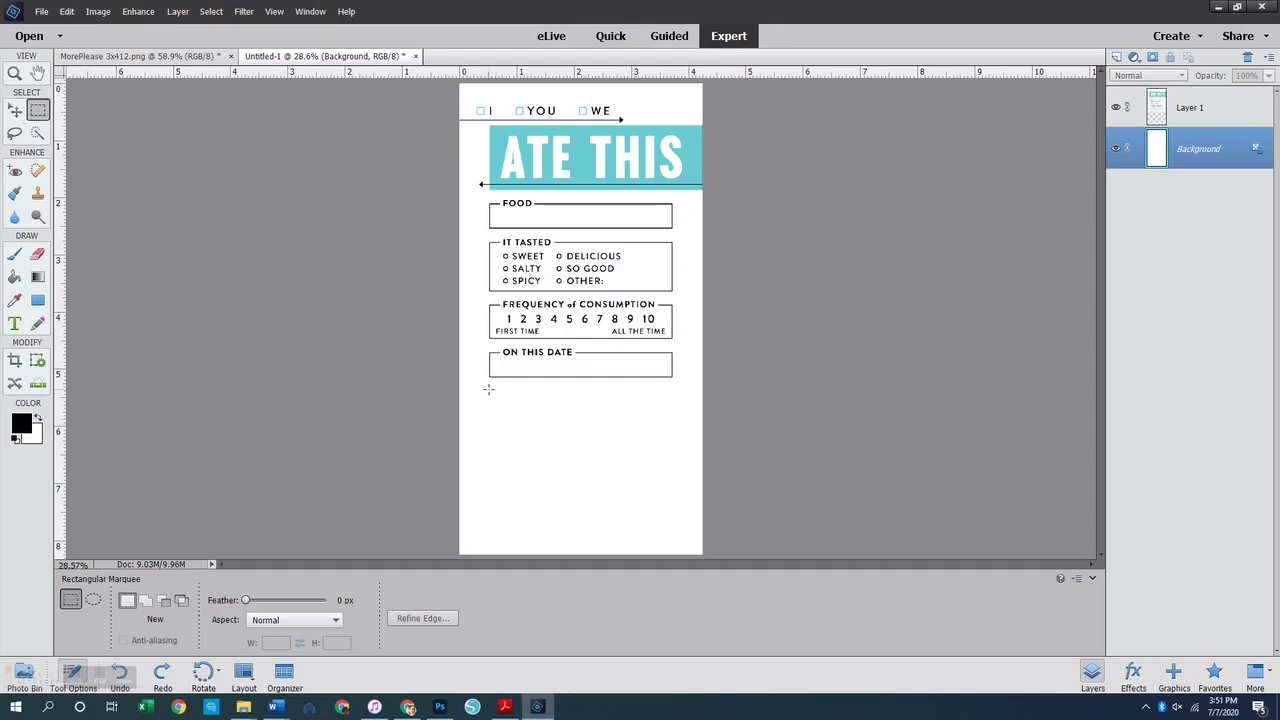
pyautogui.moveTo(488, 389); pyautogui.dragTo(527, 422)
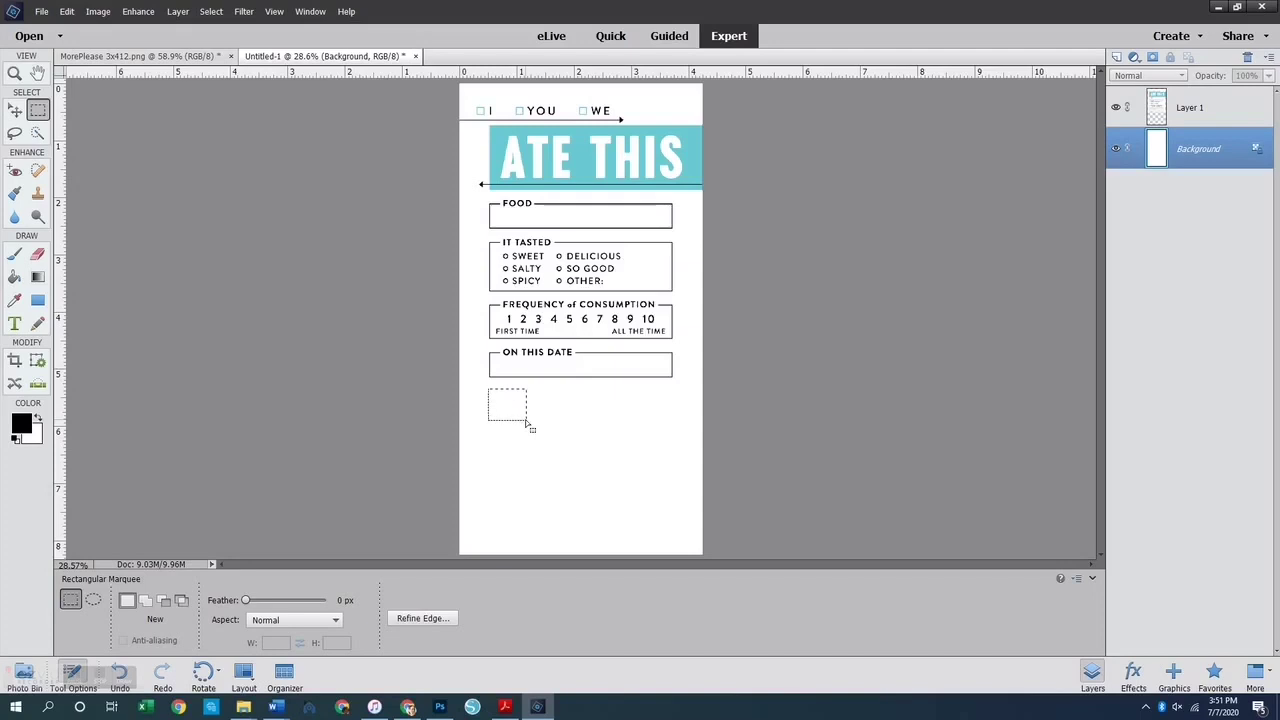
pyautogui.hotkey('ctrl', 'z')
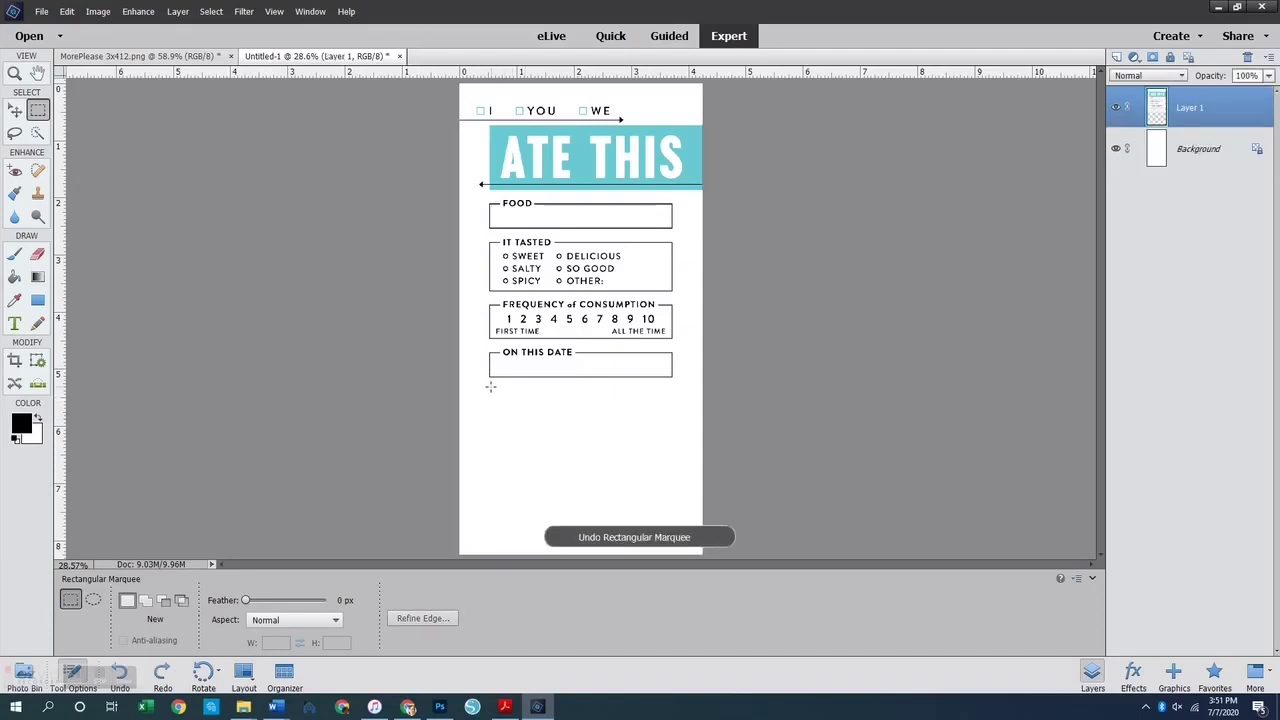
pyautogui.moveTo(491, 387); pyautogui.dragTo(672, 541)
pyautogui.hotkey('ctrl', 'z')
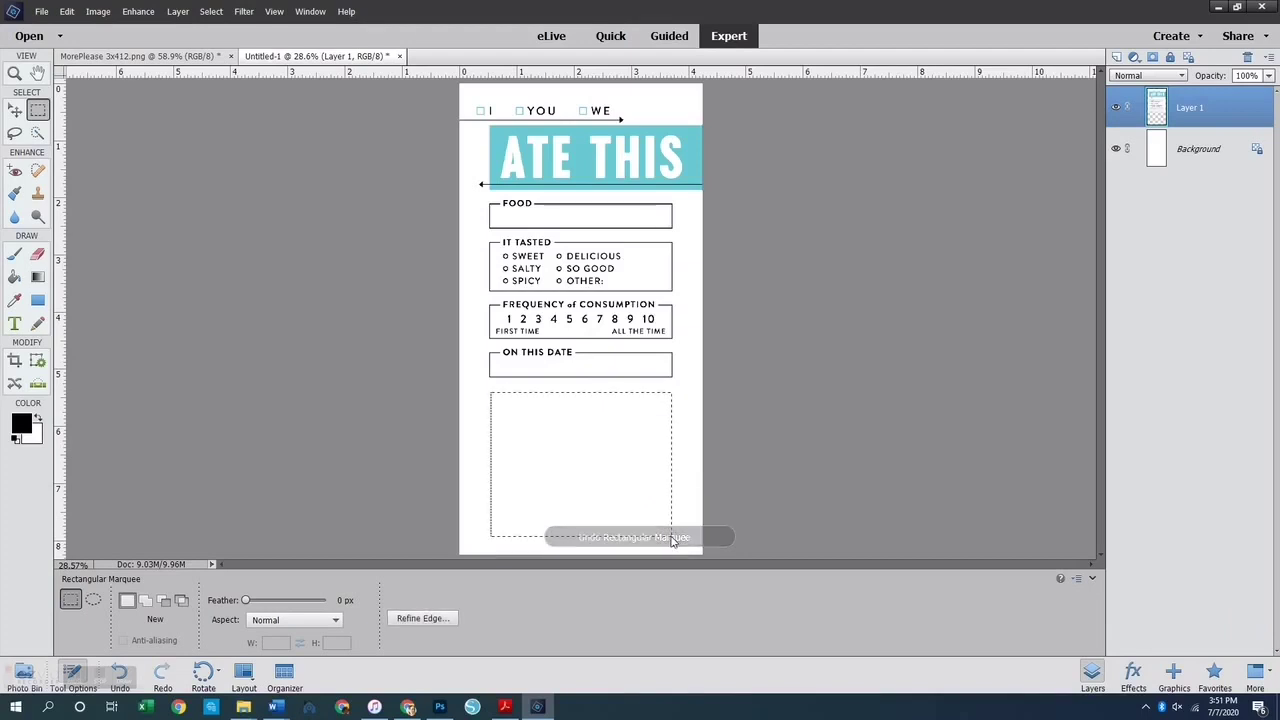
pyautogui.hotkey('ctrl', 'z')
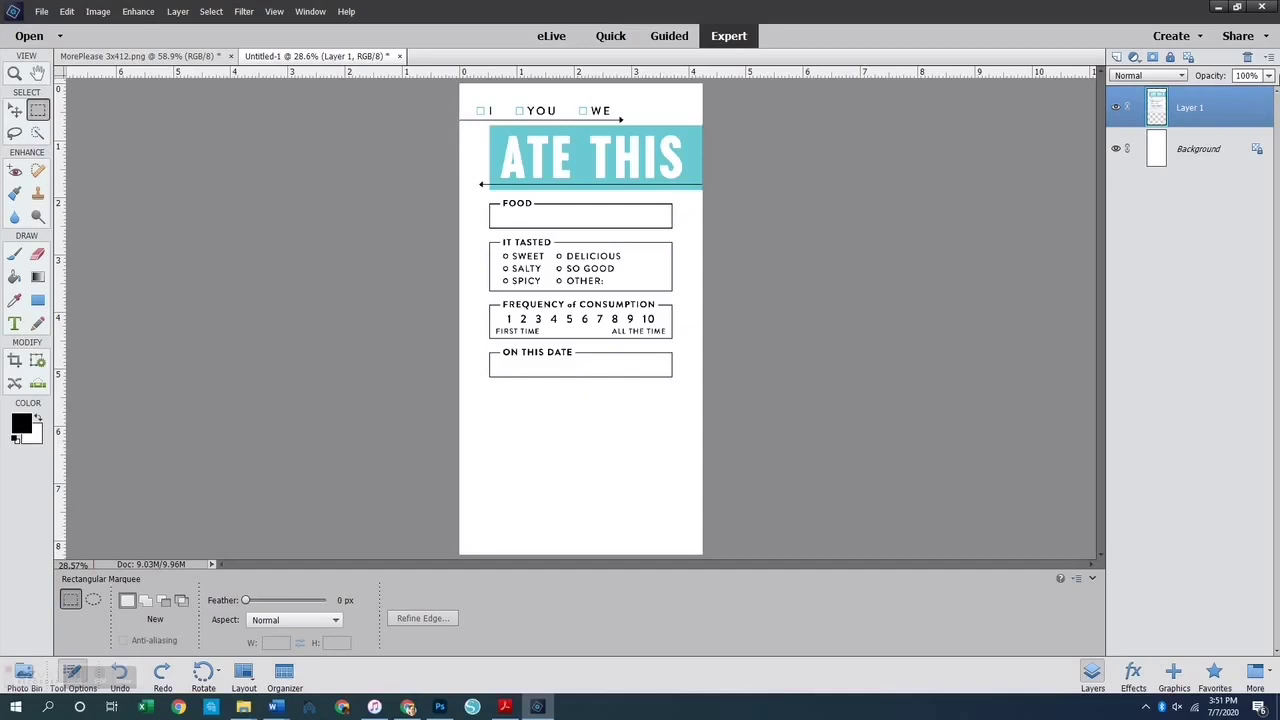
# - Add a new blank layer above the card layer, with Normal mode and 100% opacity
pyautogui.click(1268, 58)
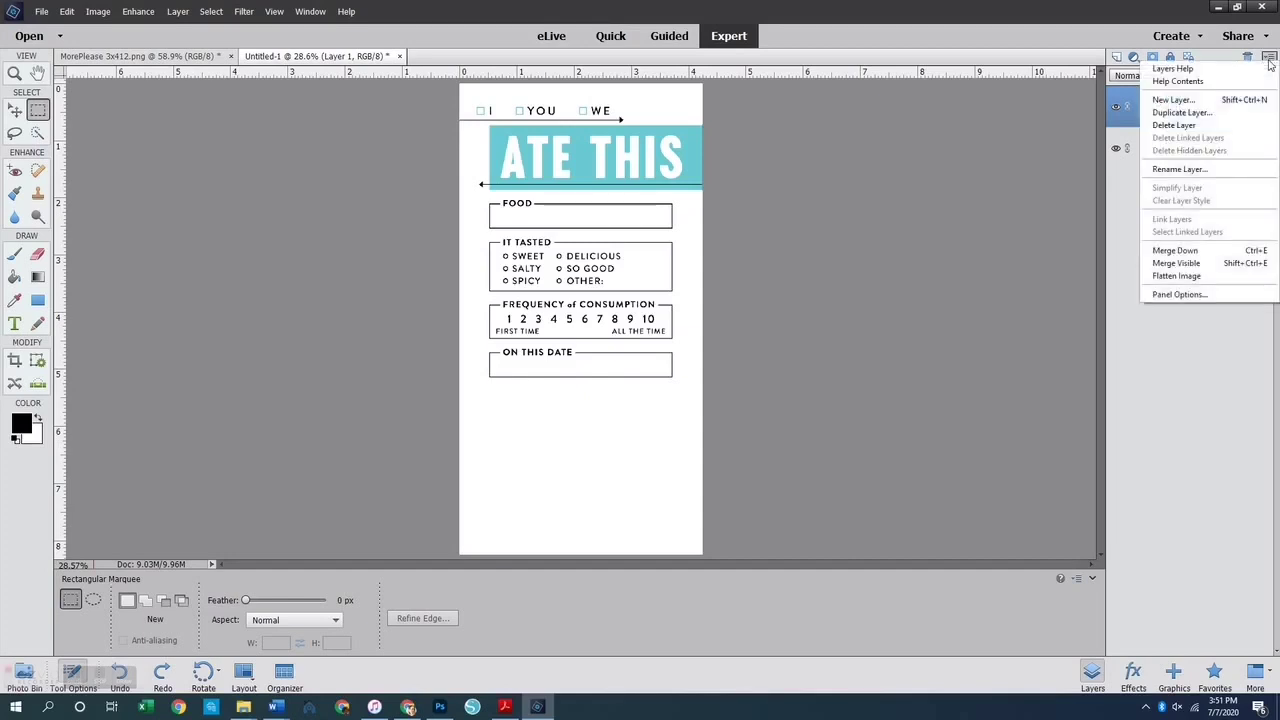
pyautogui.click(1268, 59)
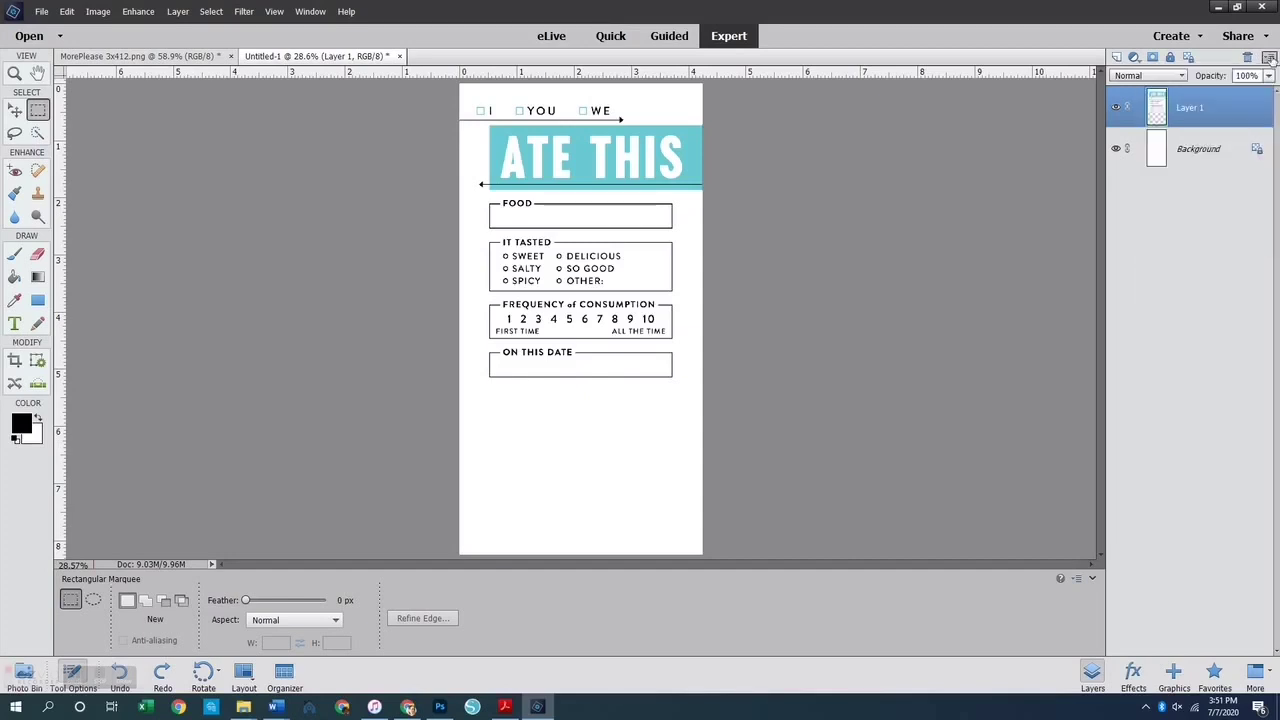
pyautogui.click(1268, 59)
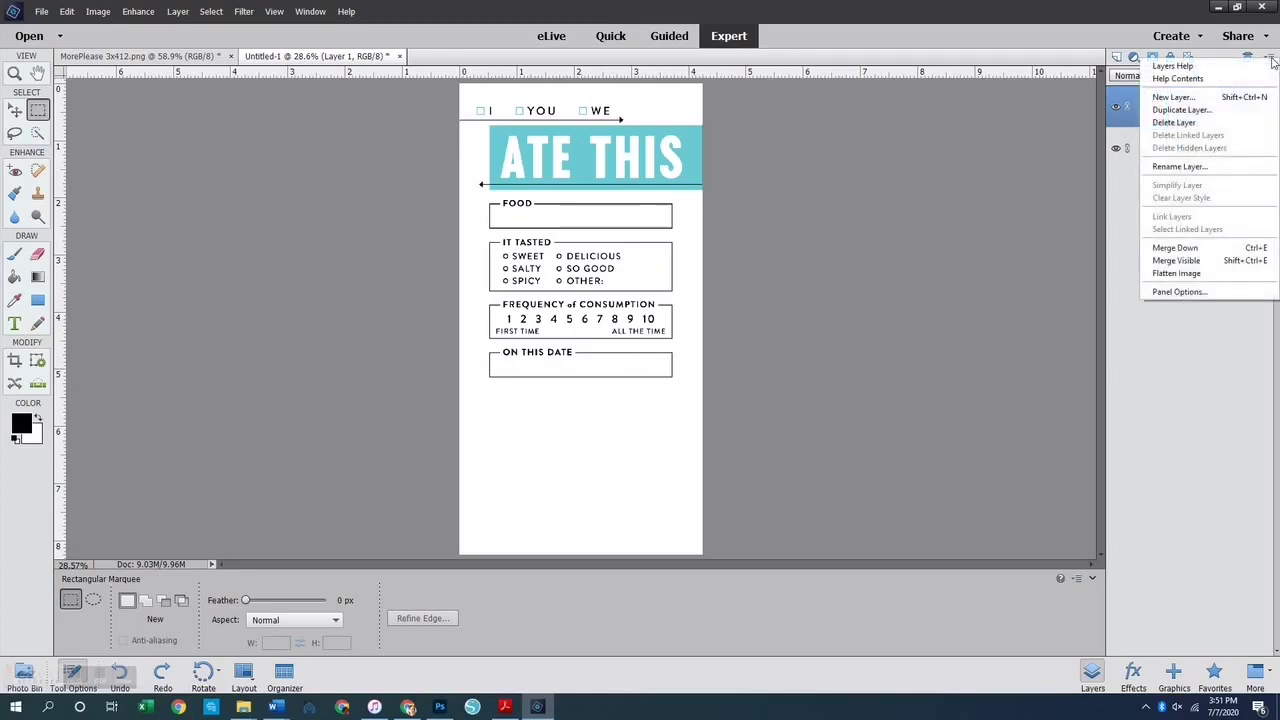
pyautogui.click(1180, 98)
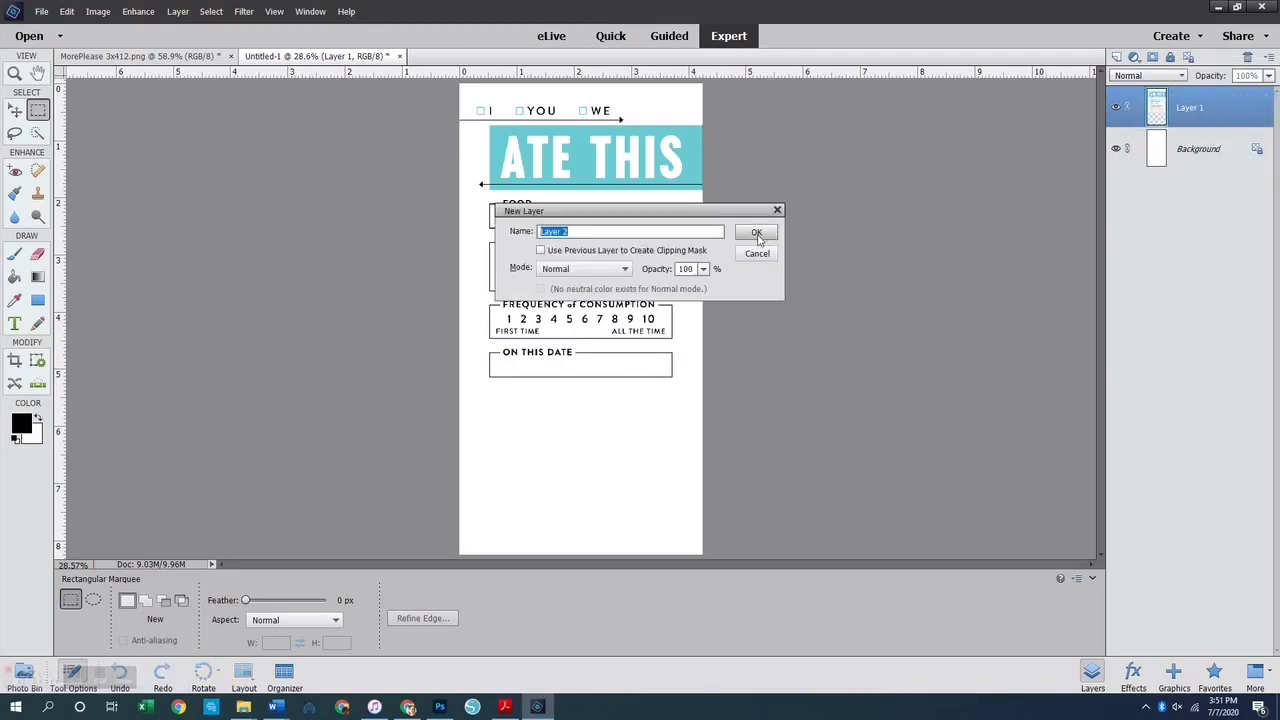
pyautogui.click(755, 232)
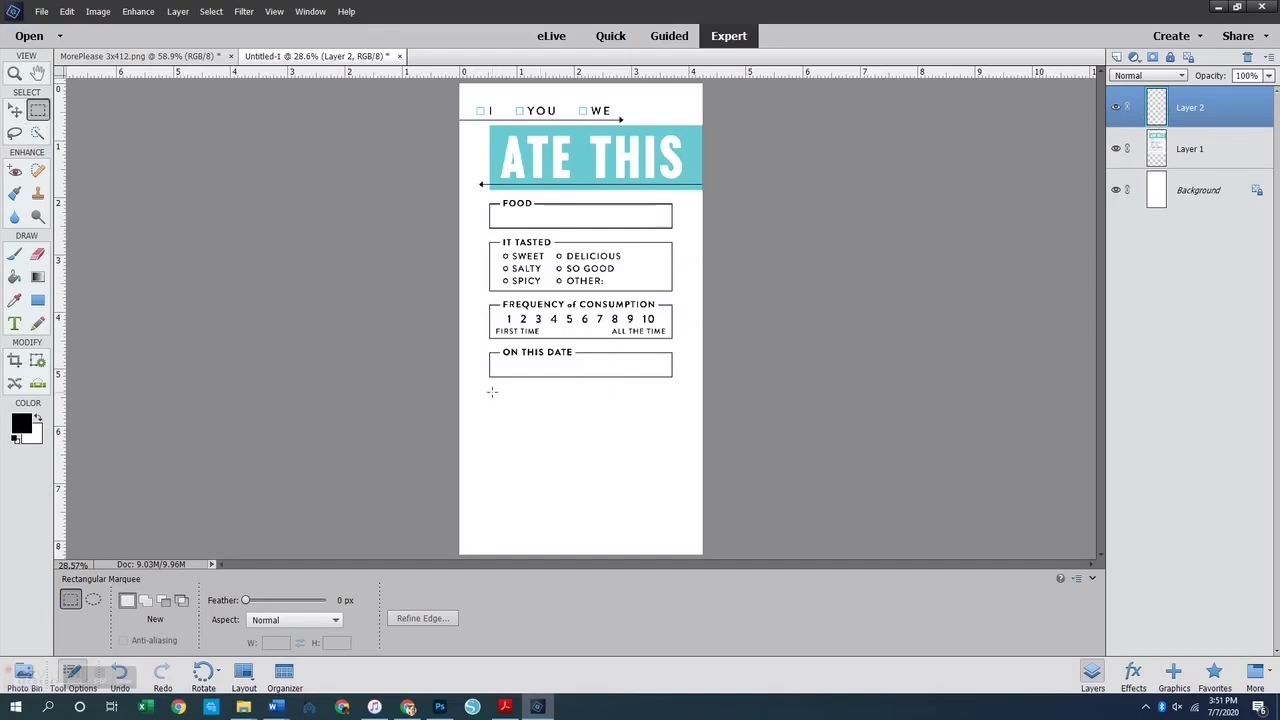
# - Outline a rectangular selection below the ON THIS DATE box, matching its width, with a 4 px black centered stroke, and deselect
pyautogui.moveTo(488, 391); pyautogui.dragTo(671, 541)
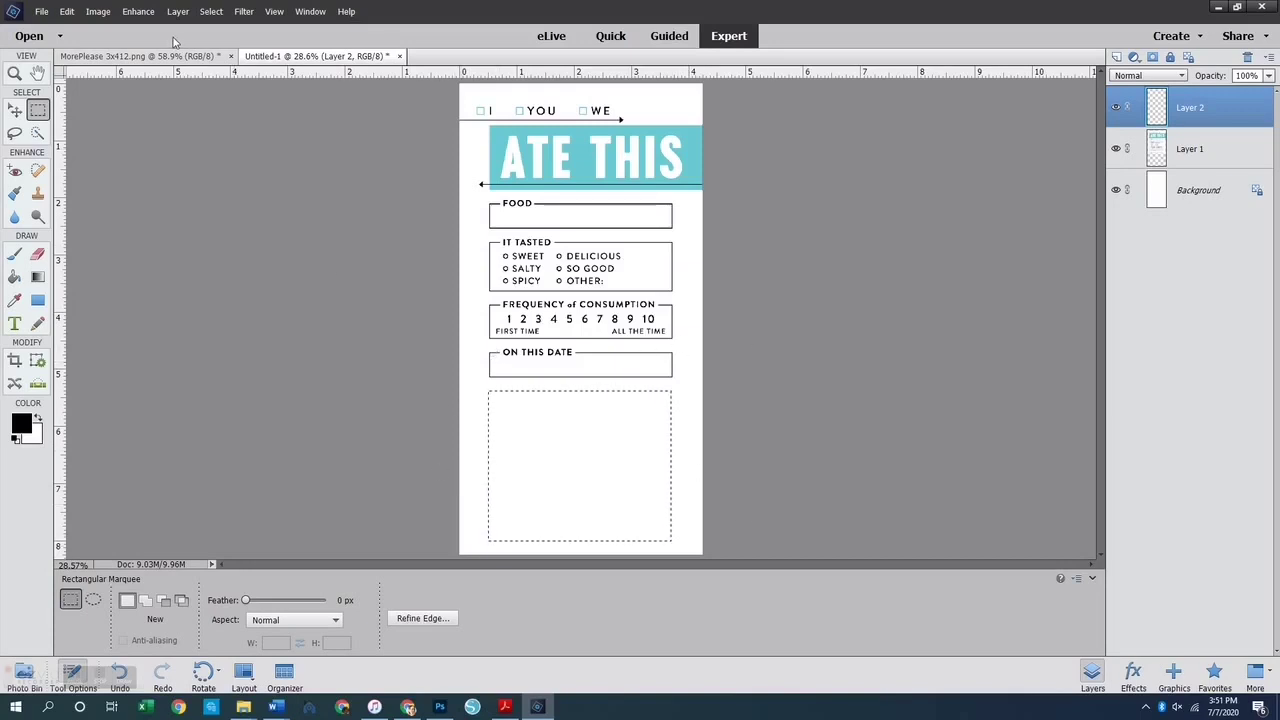
pyautogui.click(67, 12)
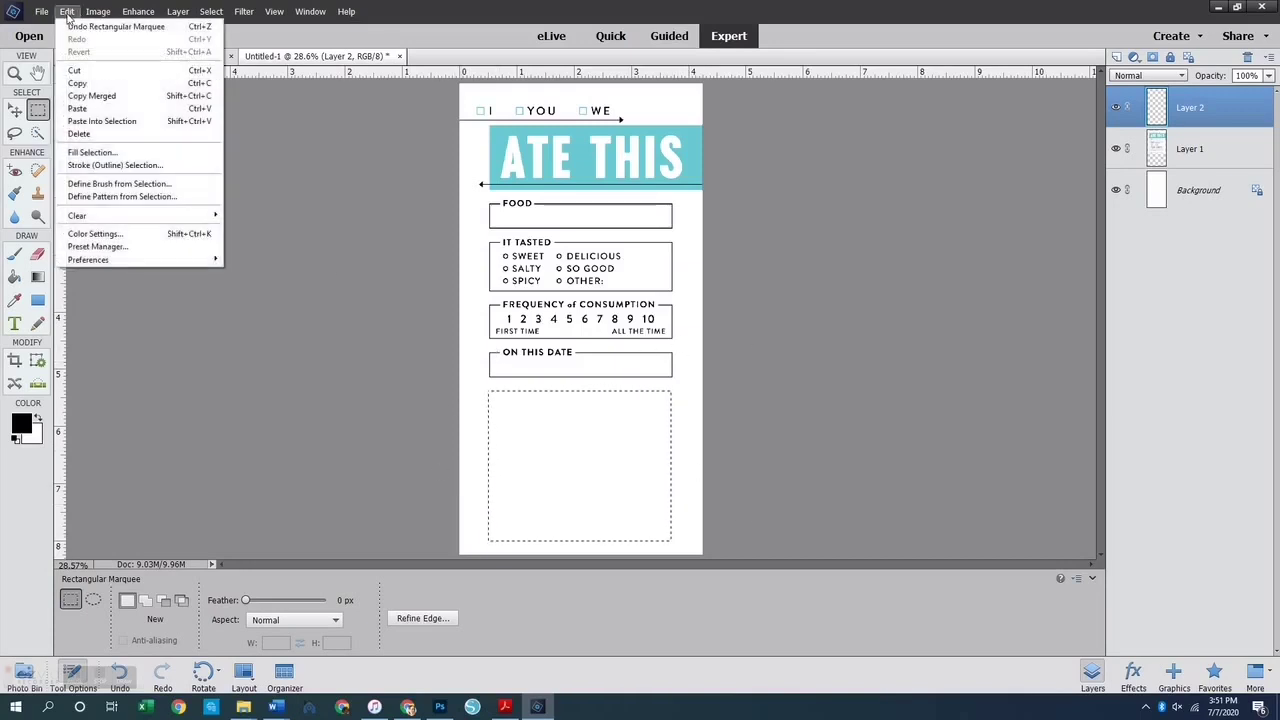
pyautogui.click(102, 165)
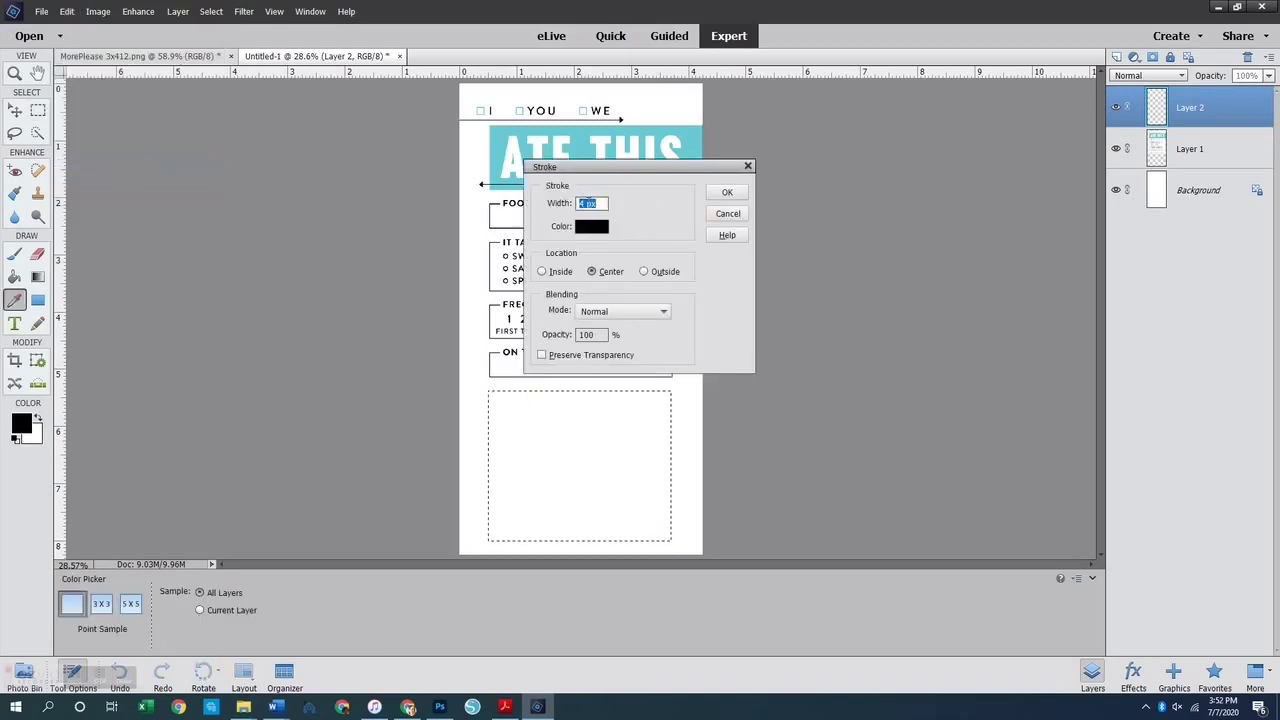
pyautogui.click(728, 193)
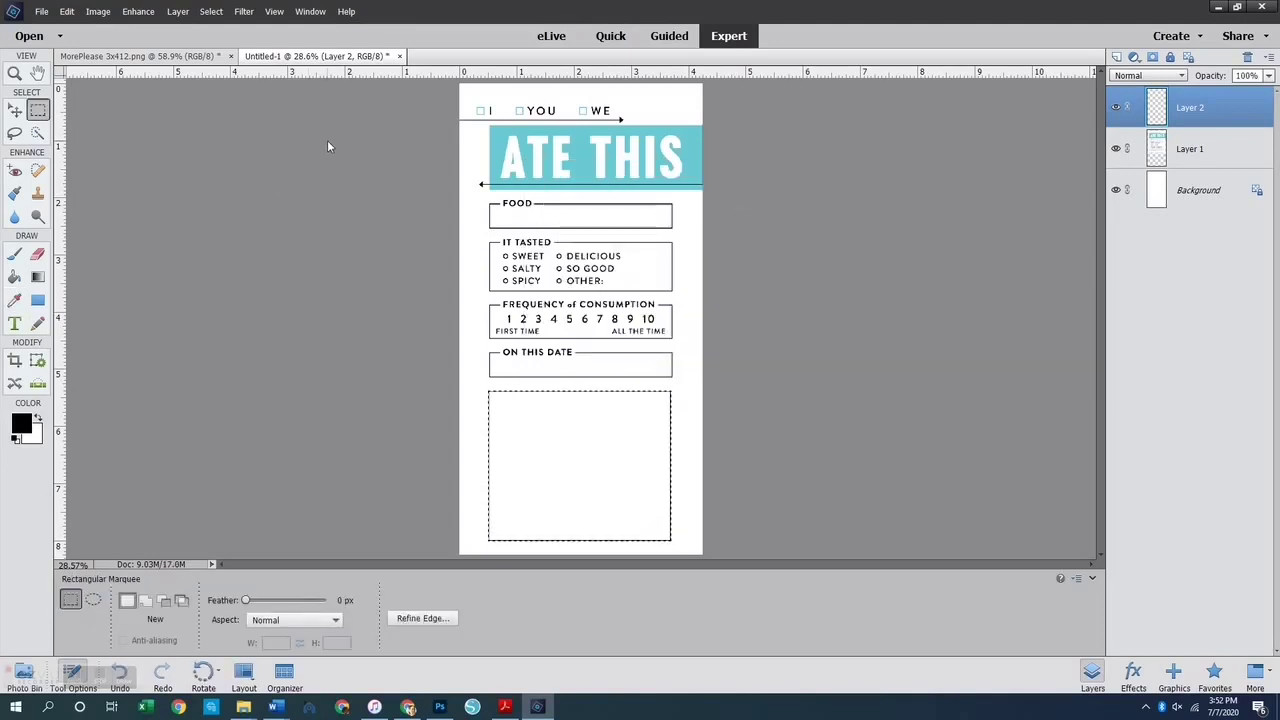
pyautogui.hotkey('ctrl', 'd')
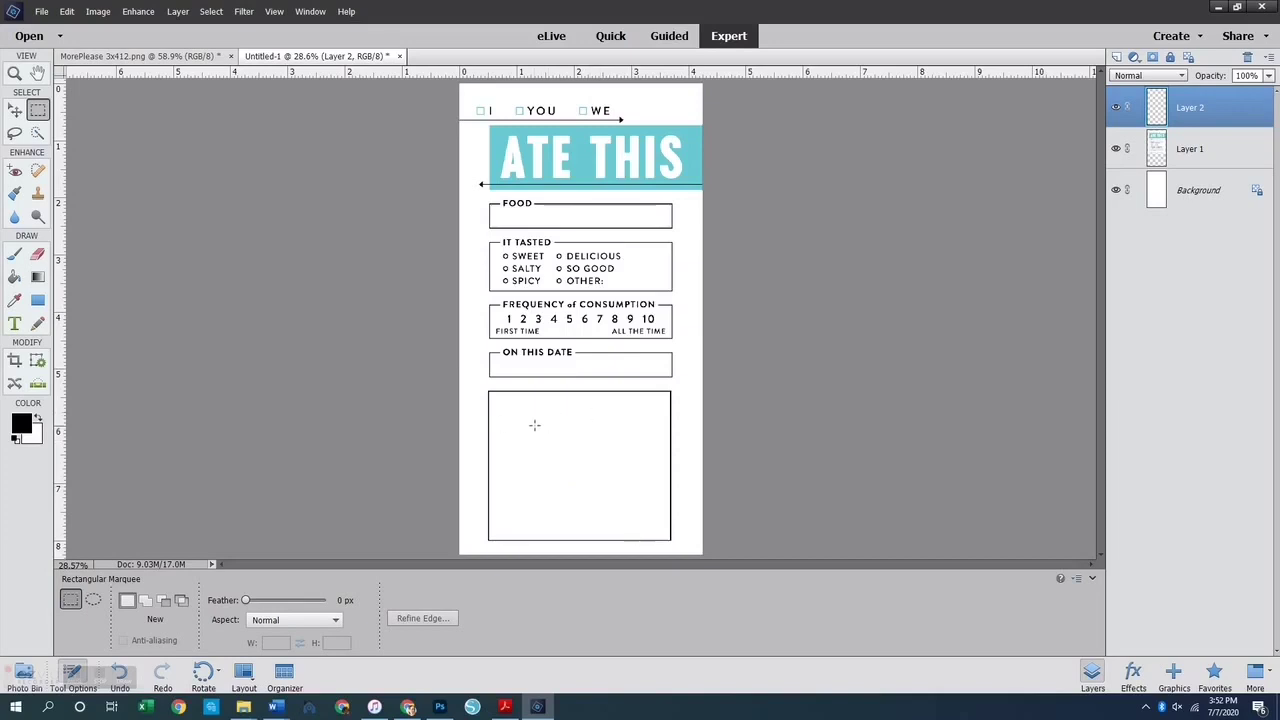
# - Try to select and move the new outlined box directly on the page
pyautogui.click(15, 74)
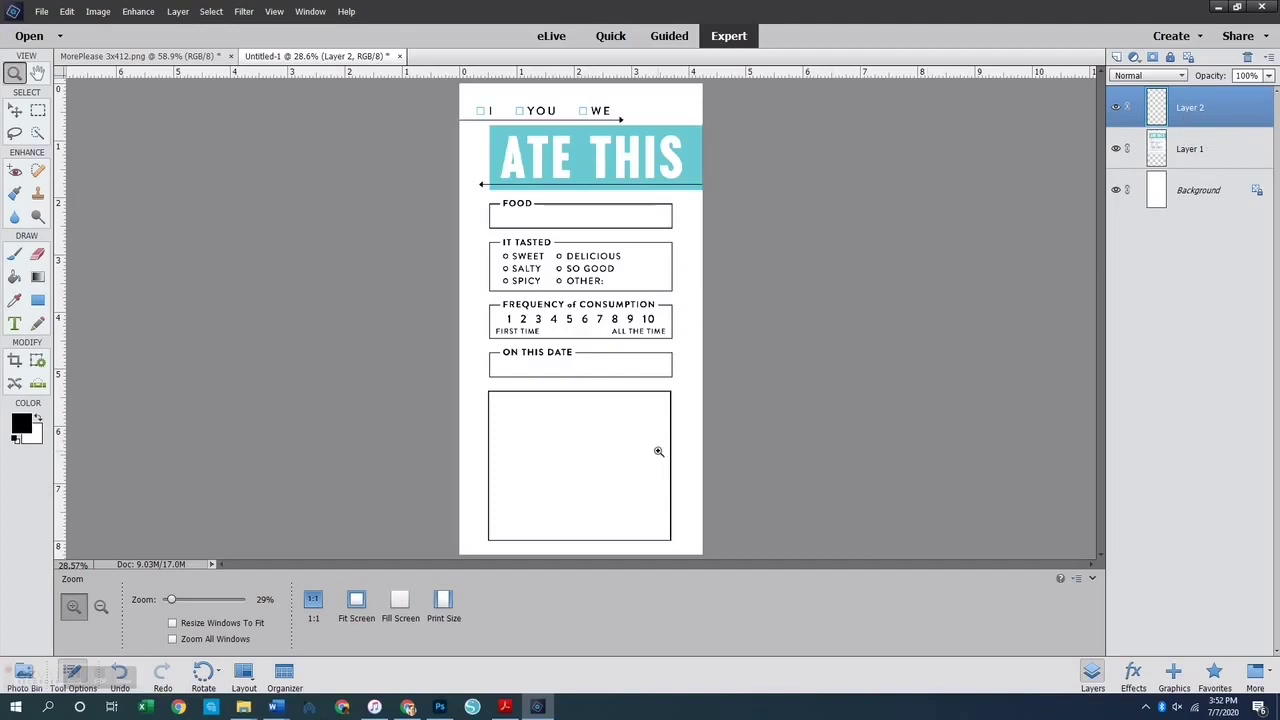
pyautogui.press('v')
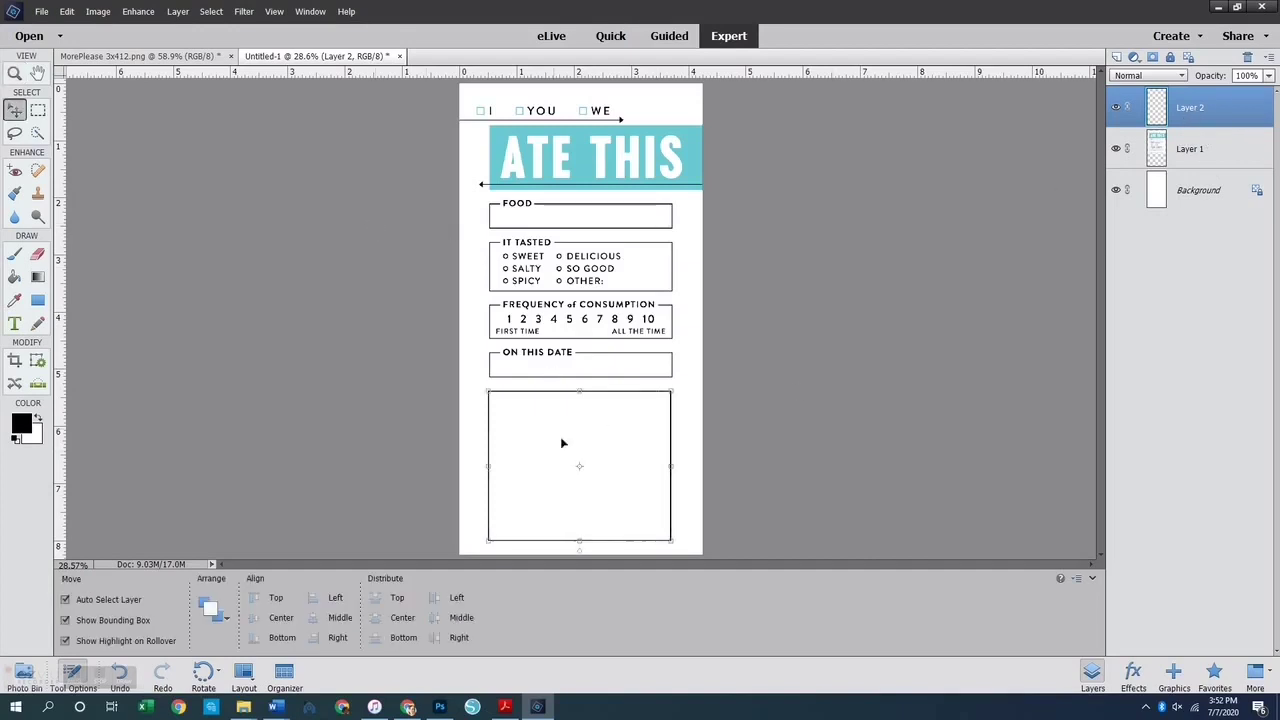
pyautogui.click(577, 449)
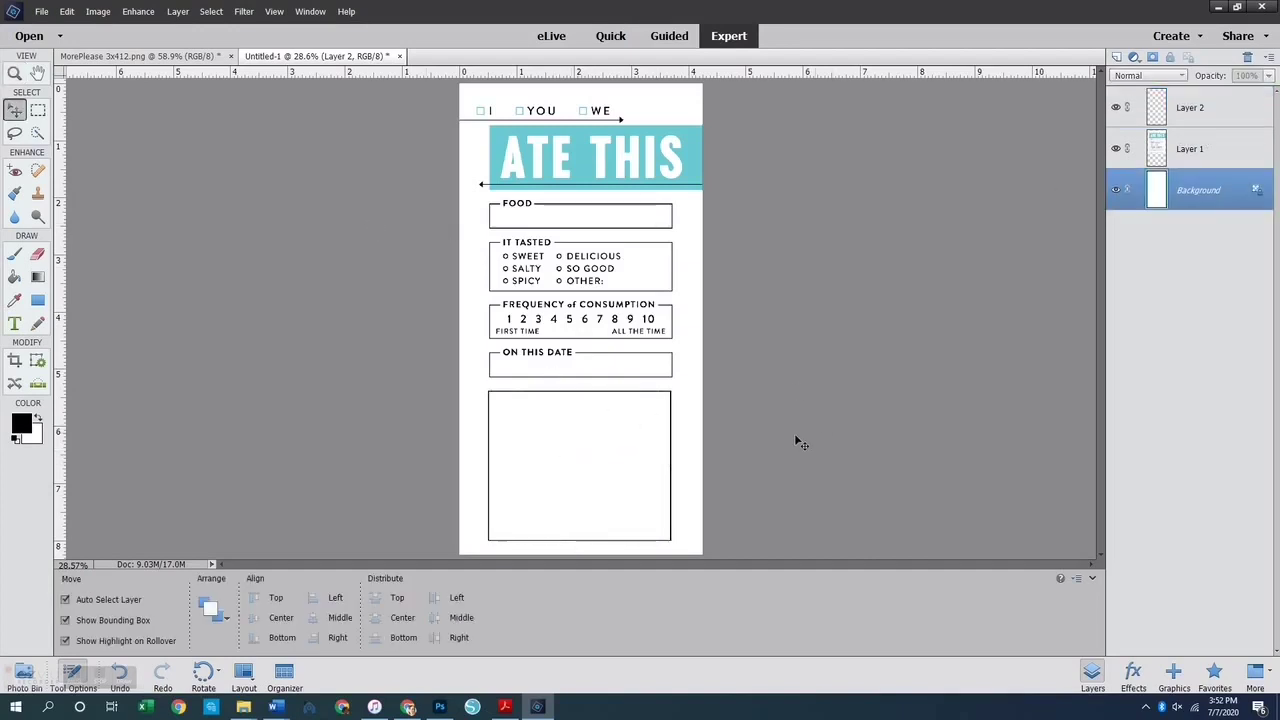
pyautogui.click(670, 442)
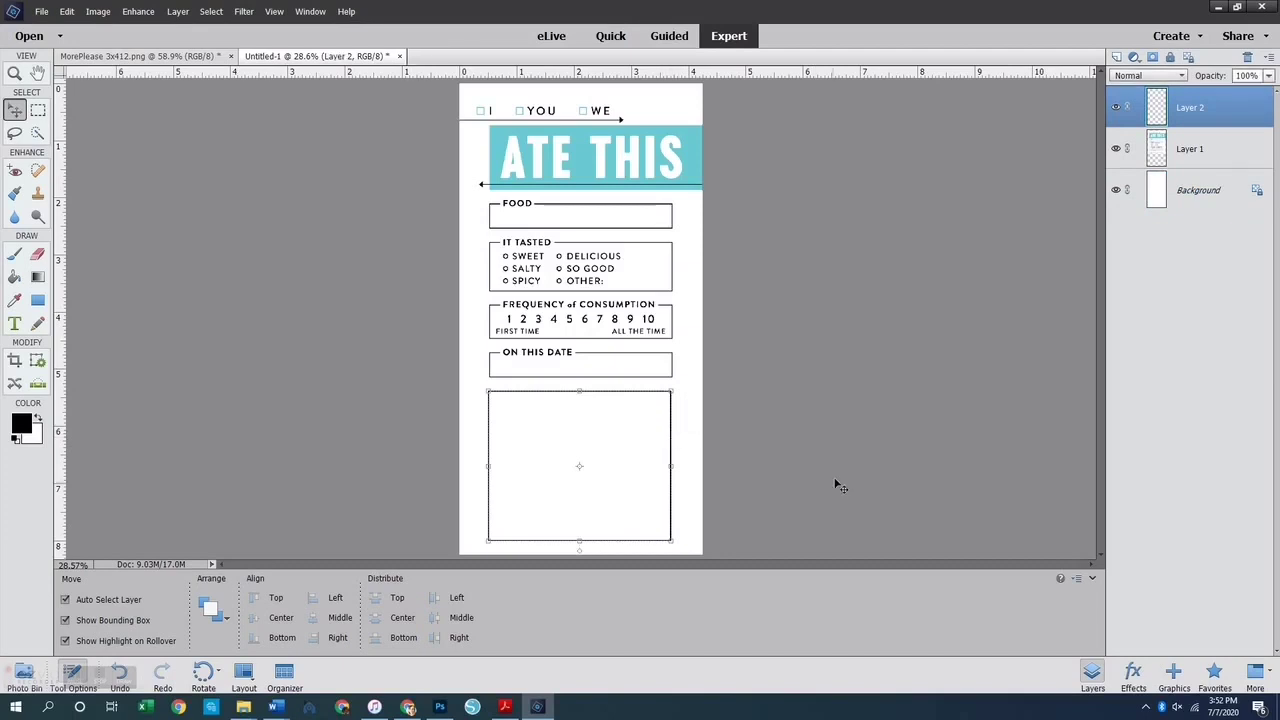
pyautogui.click(820, 443)
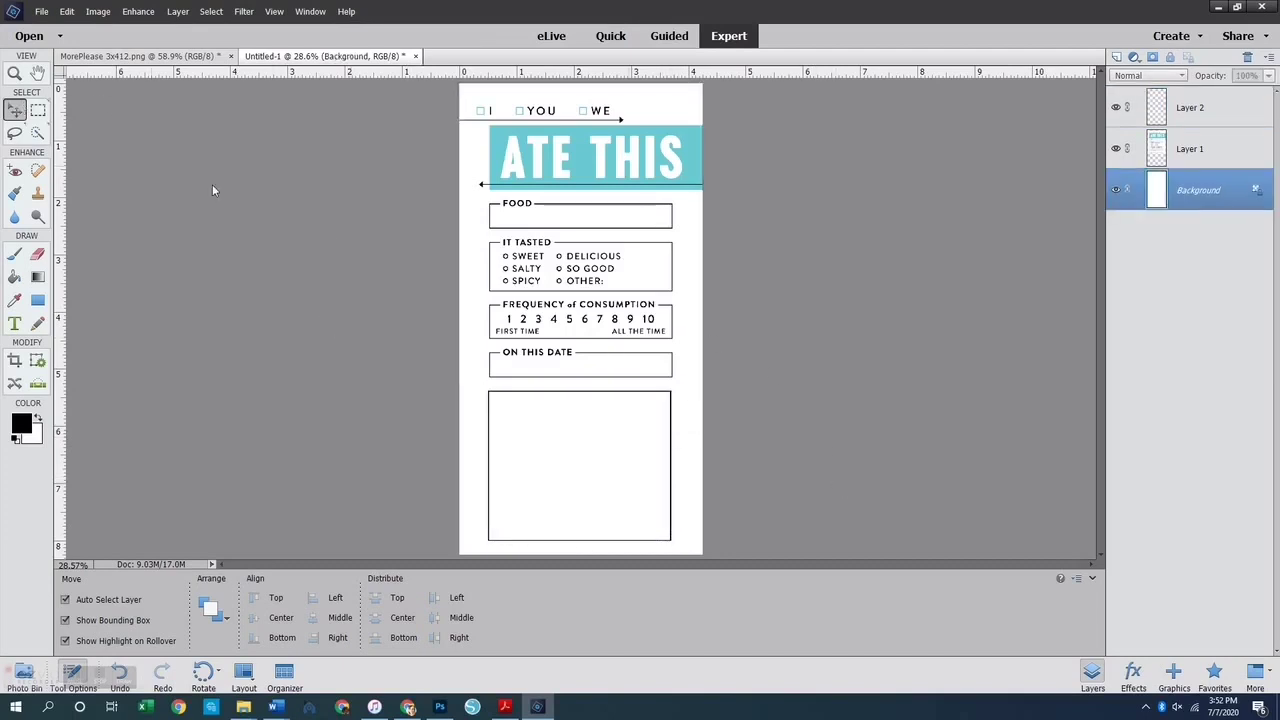
pyautogui.click(465, 368)
pyautogui.moveTo(566, 429)
pyautogui.mouseDown()
pyautogui.moveTo(580, 423)
pyautogui.moveTo(569, 429)
pyautogui.mouseUp()
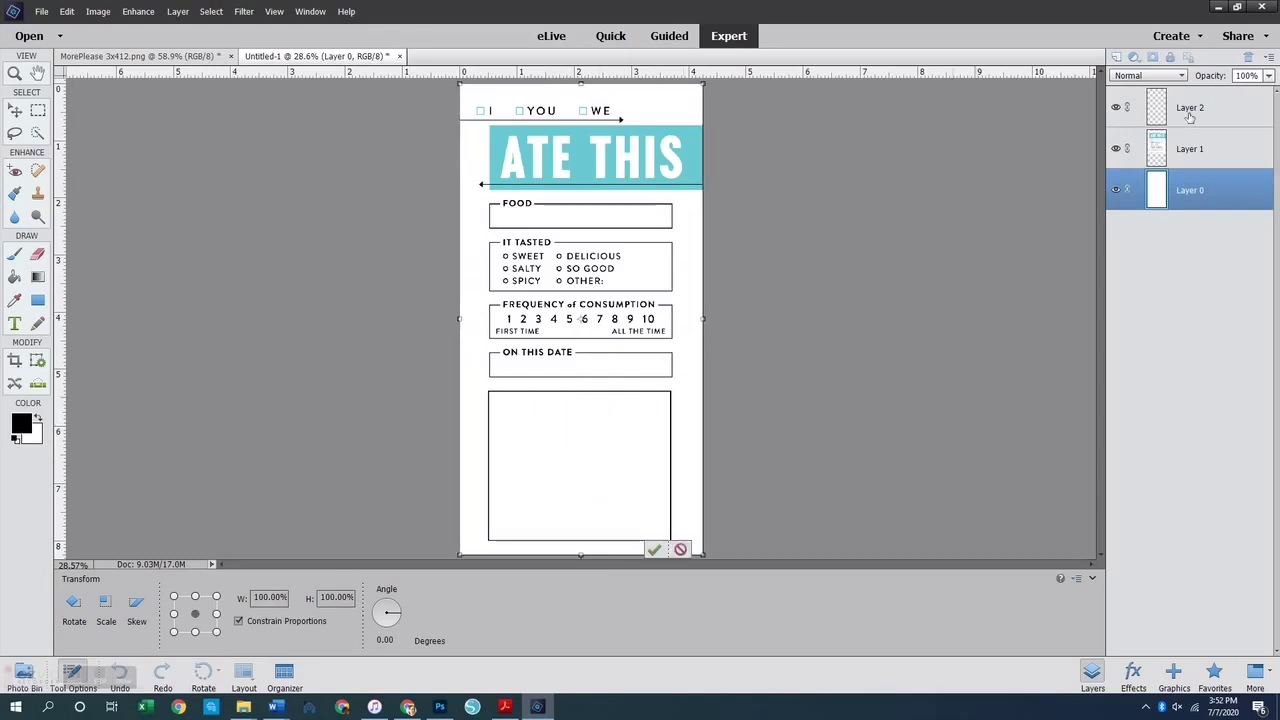
pyautogui.press('Return')
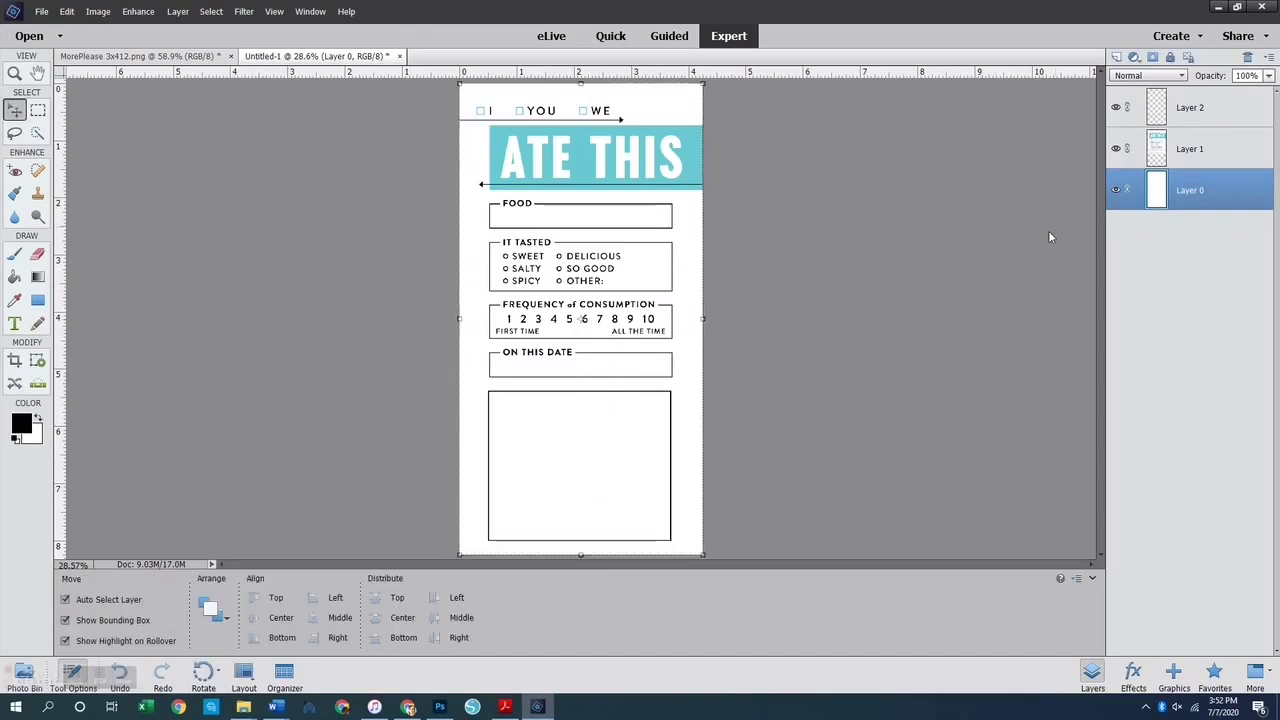
# - Nudge the outlined box on Layer 2 into alignment with the ON THIS DATE box's side edges, and apply the move
pyautogui.click(1187, 112)
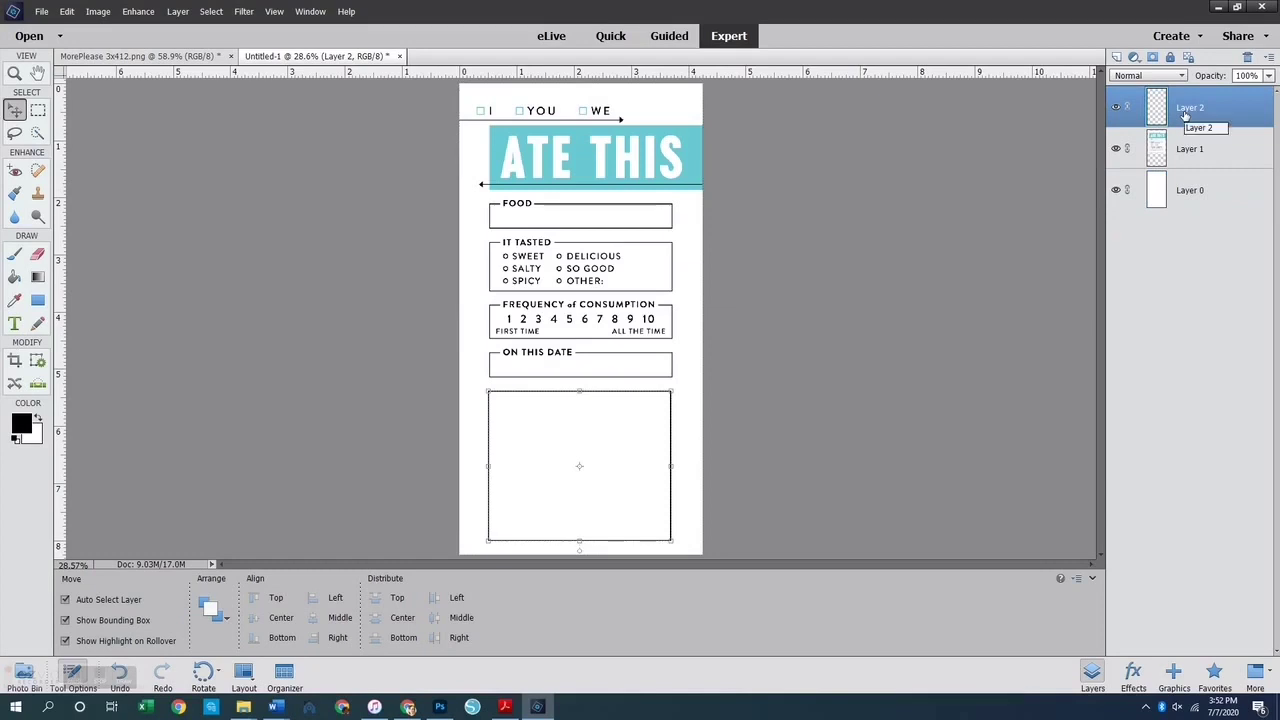
pyautogui.click(578, 450)
pyautogui.moveTo(578, 450)
pyautogui.mouseDown()
pyautogui.moveTo(586, 440)
pyautogui.moveTo(587, 453)
pyautogui.mouseUp()
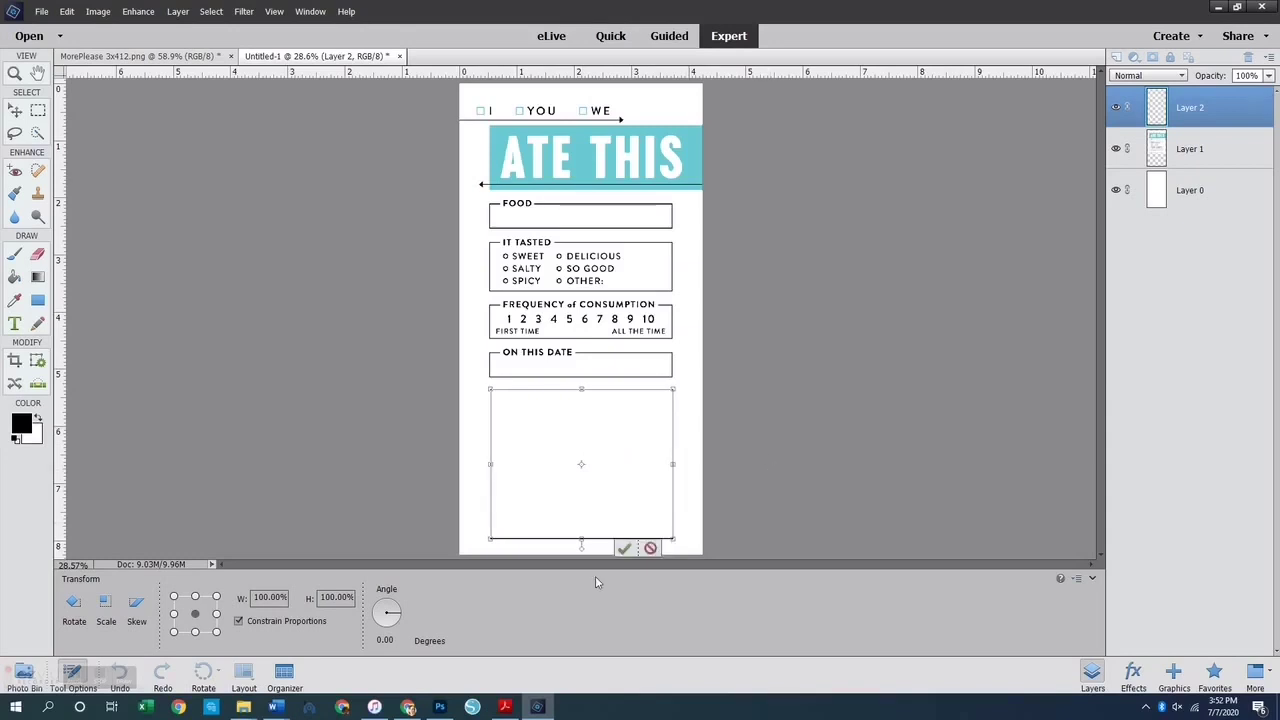
pyautogui.click(624, 548)
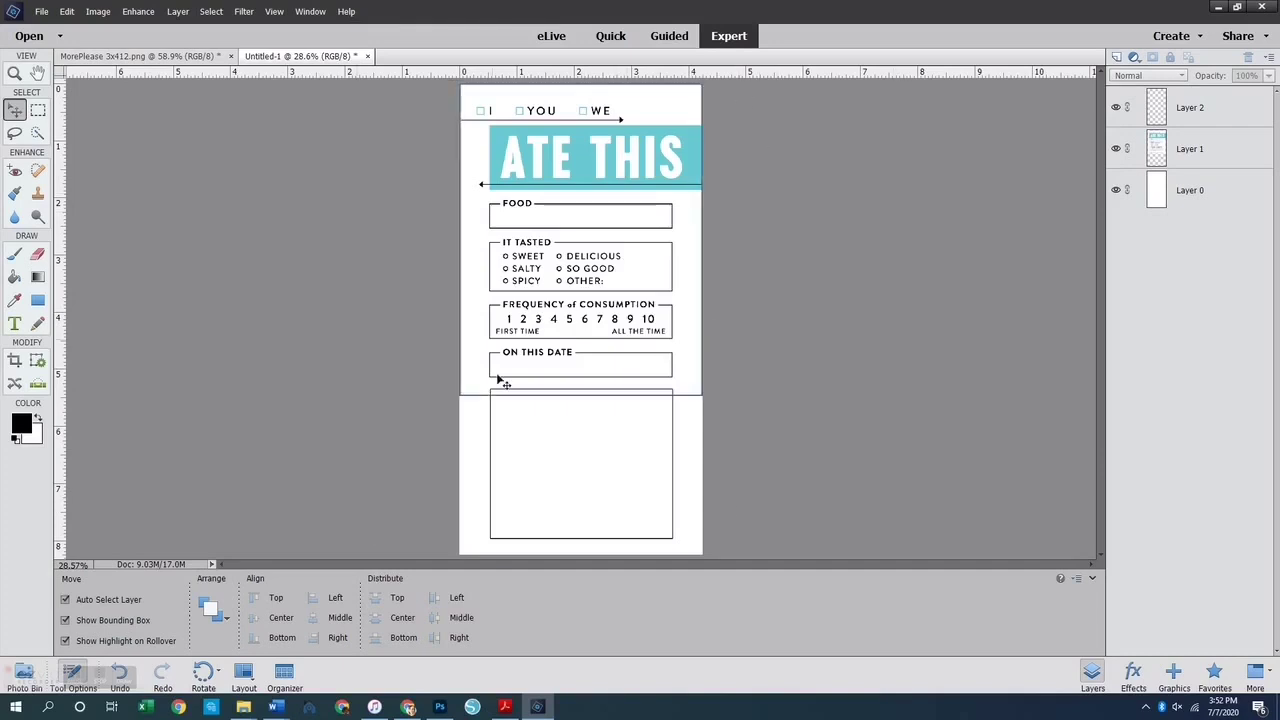
# - Merge Layer 2, Layer 1 and Layer 0 into a single layer and leave it deselected
pyautogui.click(1200, 112)
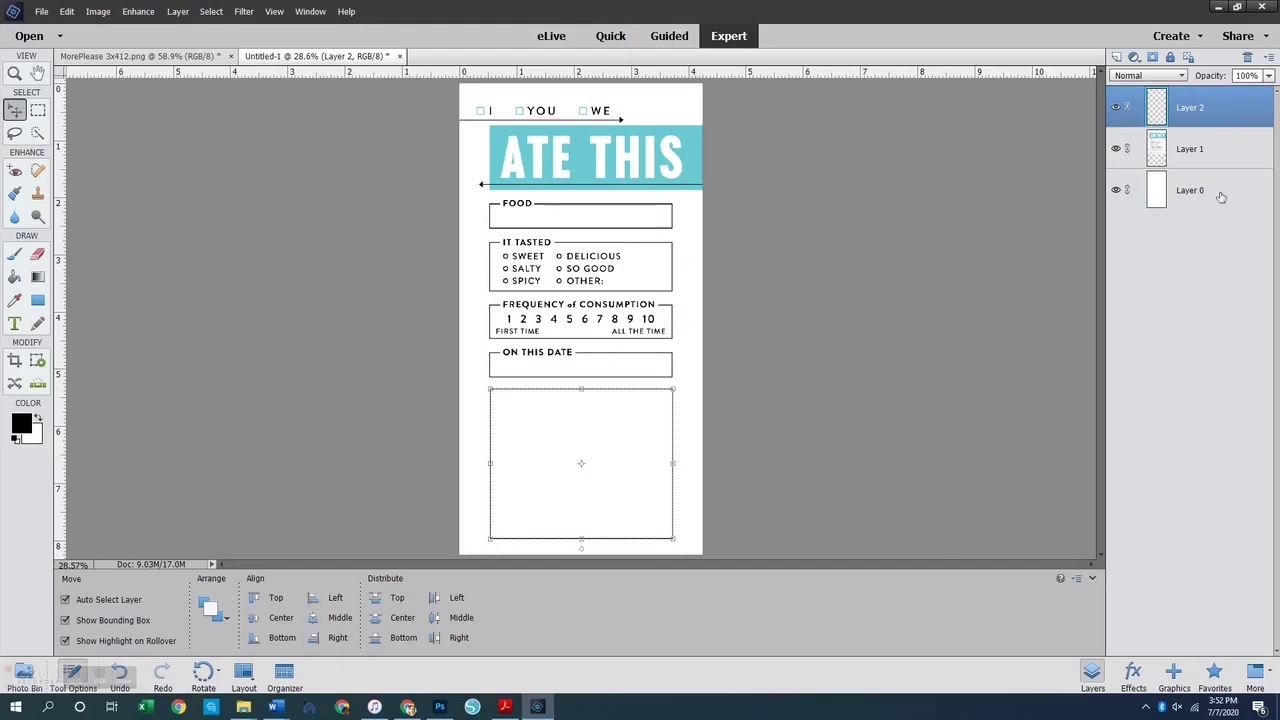
pyautogui.keyDown('shift'); pyautogui.click(1218, 190); pyautogui.keyUp('shift')
pyautogui.rightClick(1211, 182)
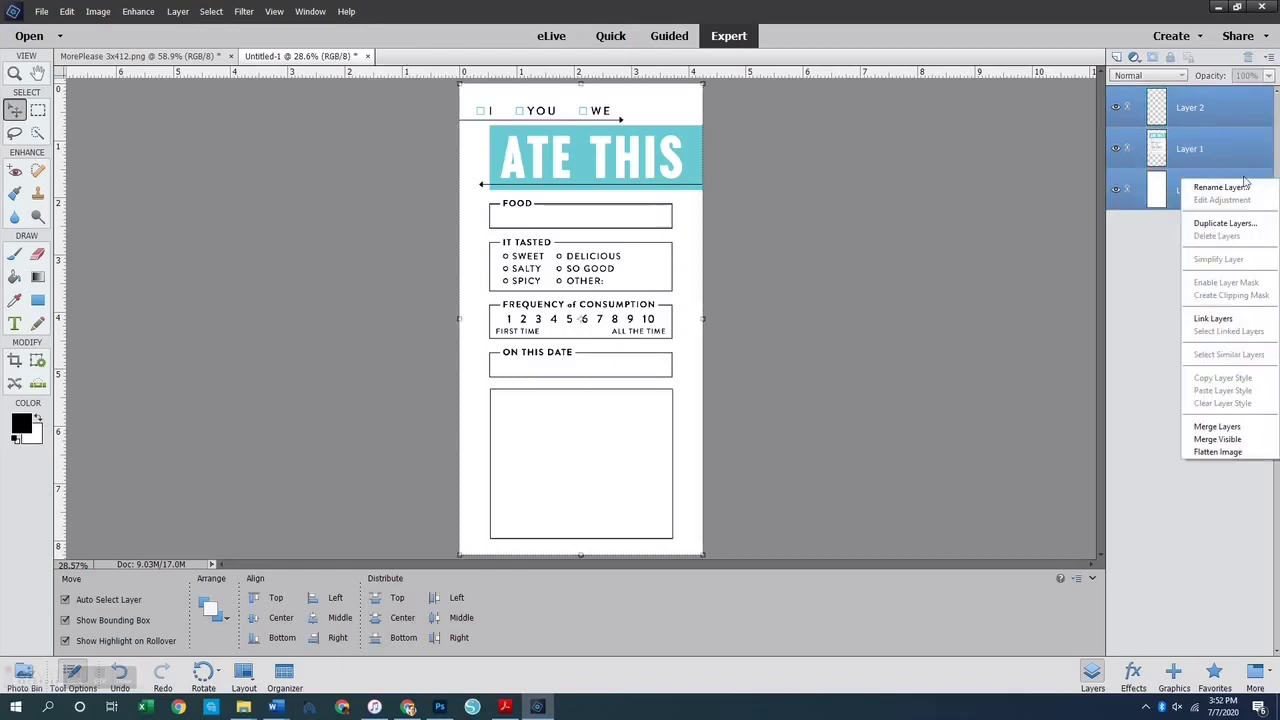
pyautogui.click(1214, 436)
pyautogui.click(872, 369)
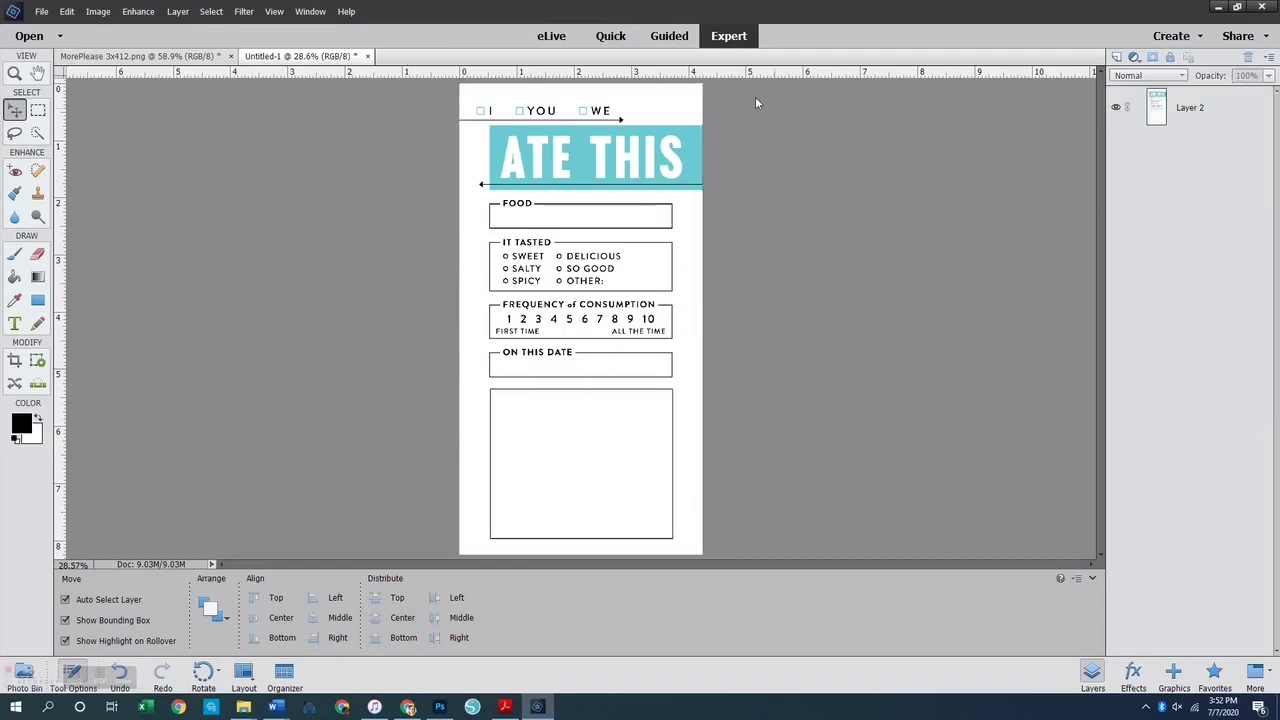